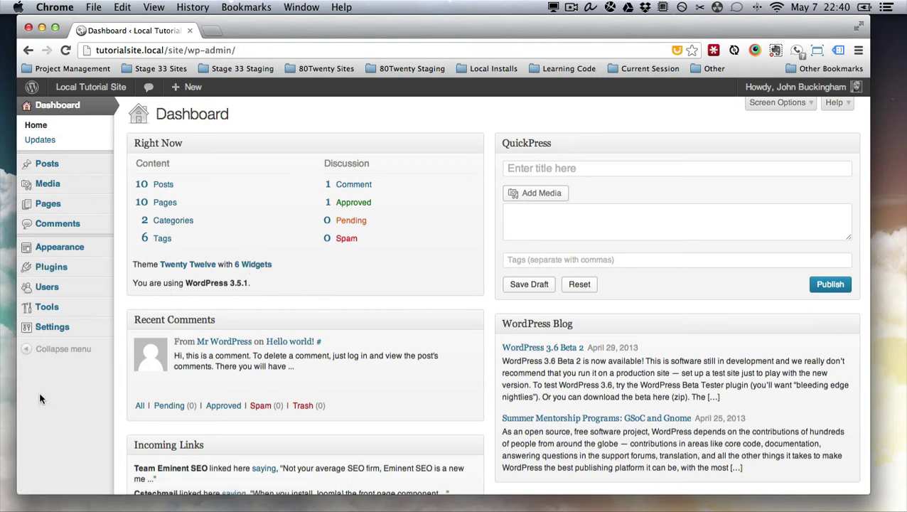
Step: Open the page for adding new plugins and search the plugin directory for "better wp security"
{"action": "mouse_move", "coordinate": [39, 272]}
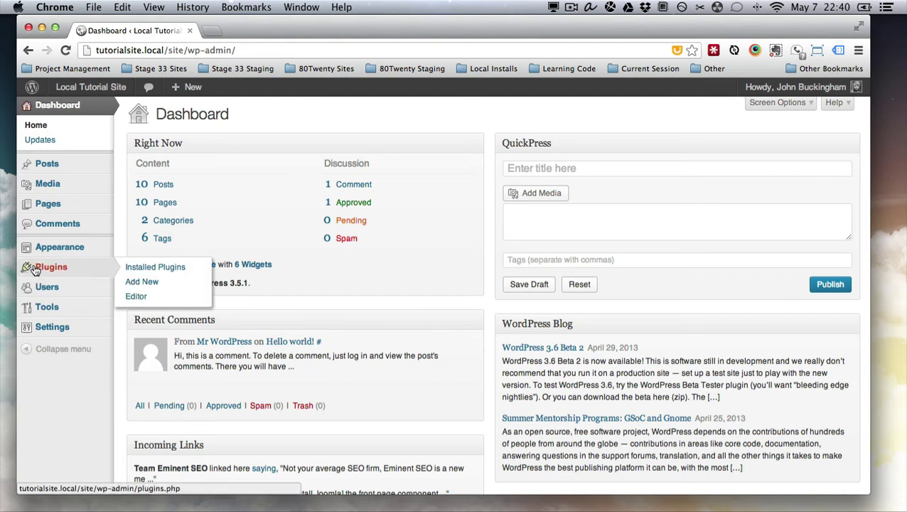
{"action": "left_click", "coordinate": [145, 283]}
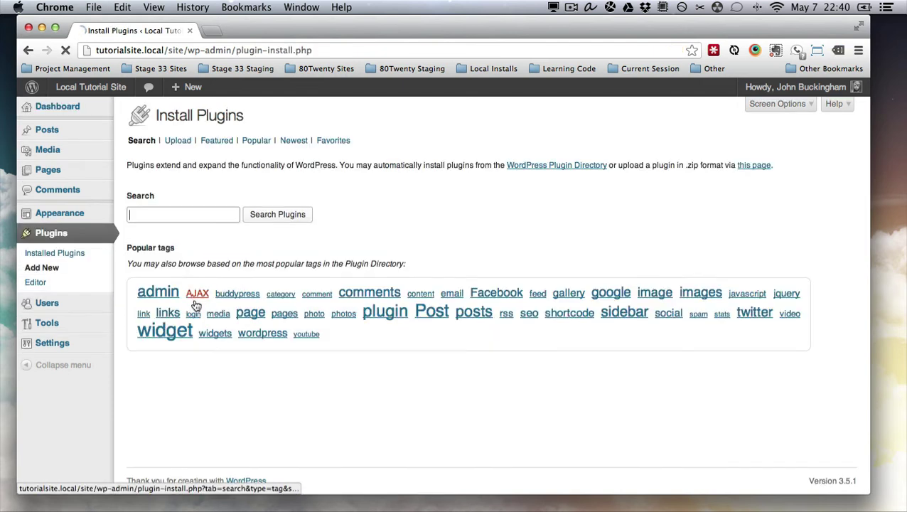
{"action": "left_click", "coordinate": [202, 208]}
{"action": "type", "text": "bet"}
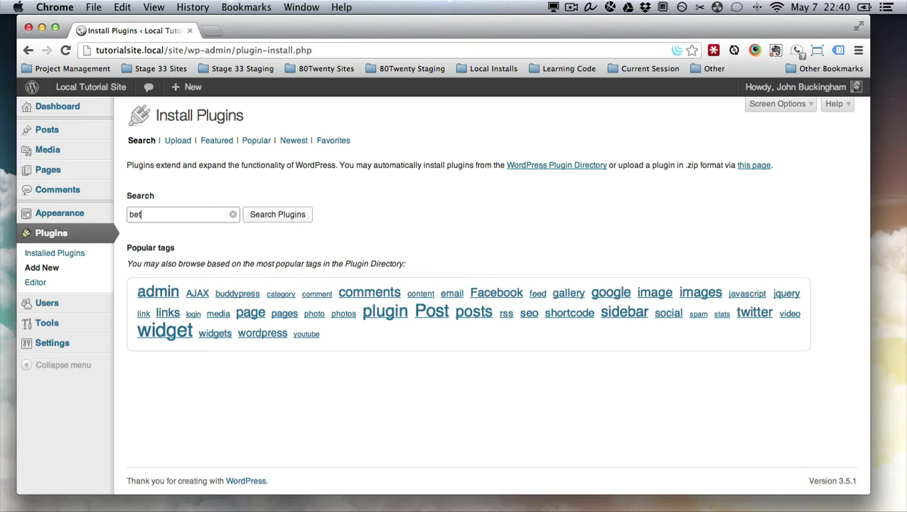
{"action": "type", "text": "ter wp security"}
{"action": "key", "text": "Return"}
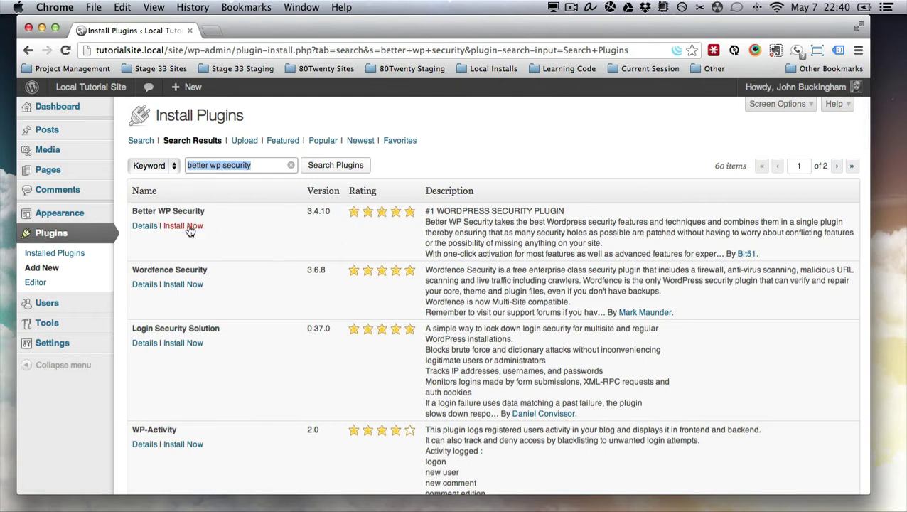
Step: Install the Better WP Security plugin and activate it
{"action": "left_click", "coordinate": [182, 225]}
{"action": "left_click", "coordinate": [547, 194]}
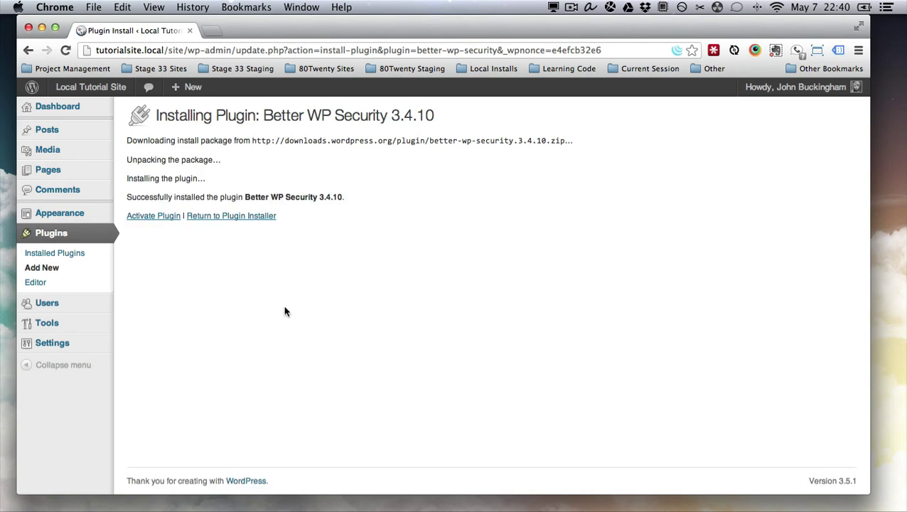
{"action": "left_click", "coordinate": [145, 215]}
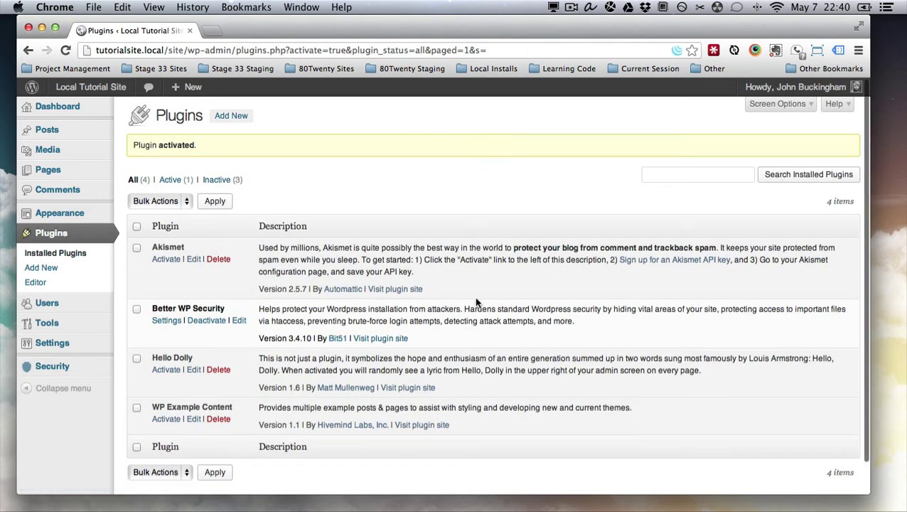
Step: Open the Better WP Security settings and create a database backup emailed to the site administrator
{"action": "scroll", "coordinate": [480, 300], "scroll_direction": "down", "scroll_amount": 1}
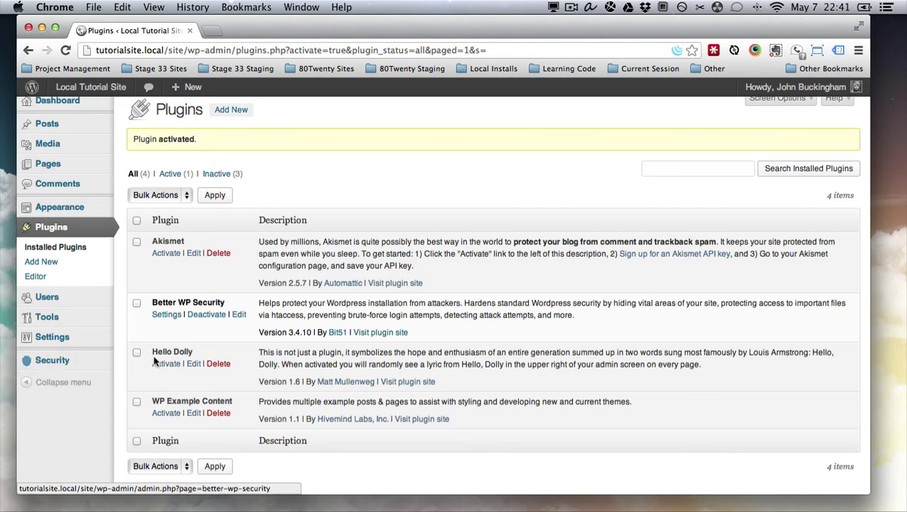
{"action": "left_click", "coordinate": [167, 314]}
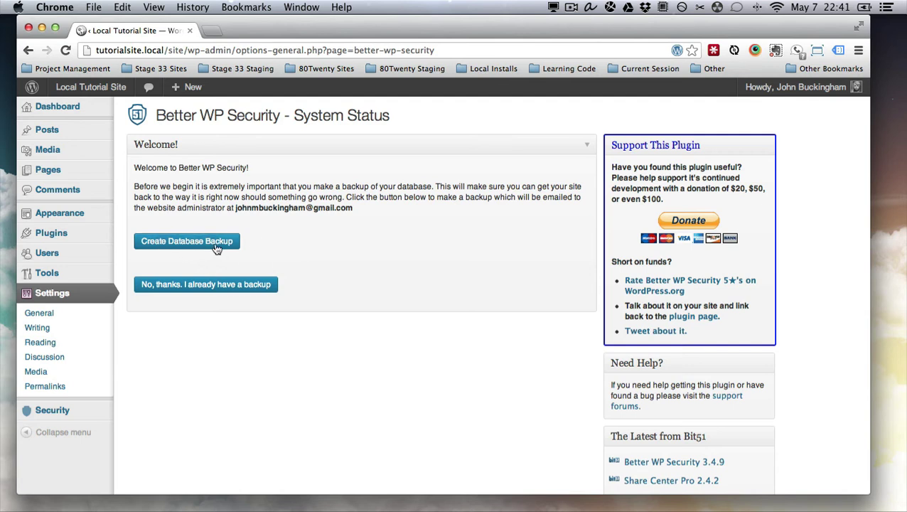
{"action": "left_click_drag", "start_coordinate": [236, 207], "coordinate": [347, 209]}
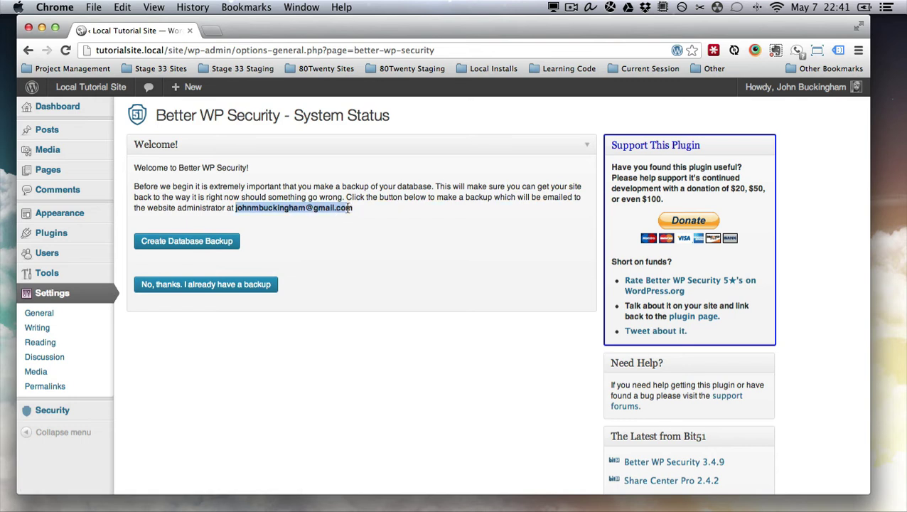
{"action": "left_click", "coordinate": [259, 206]}
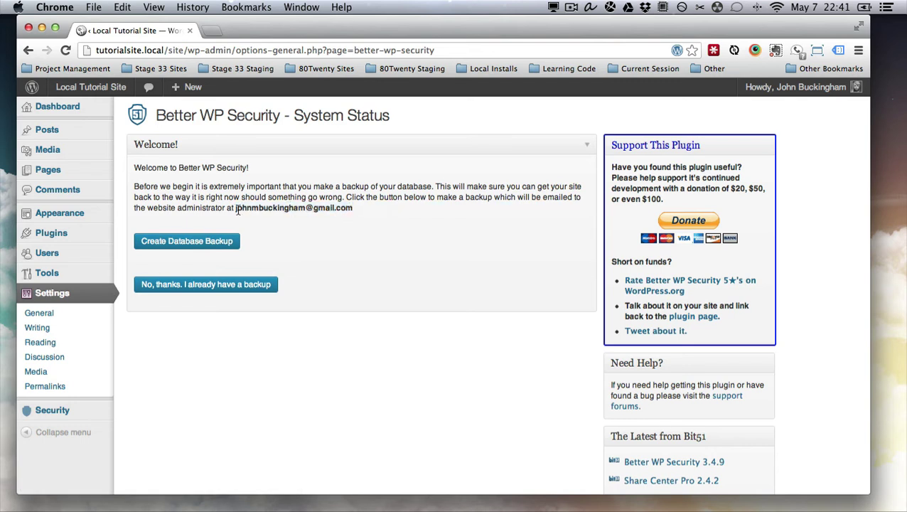
{"action": "left_click", "coordinate": [189, 244]}
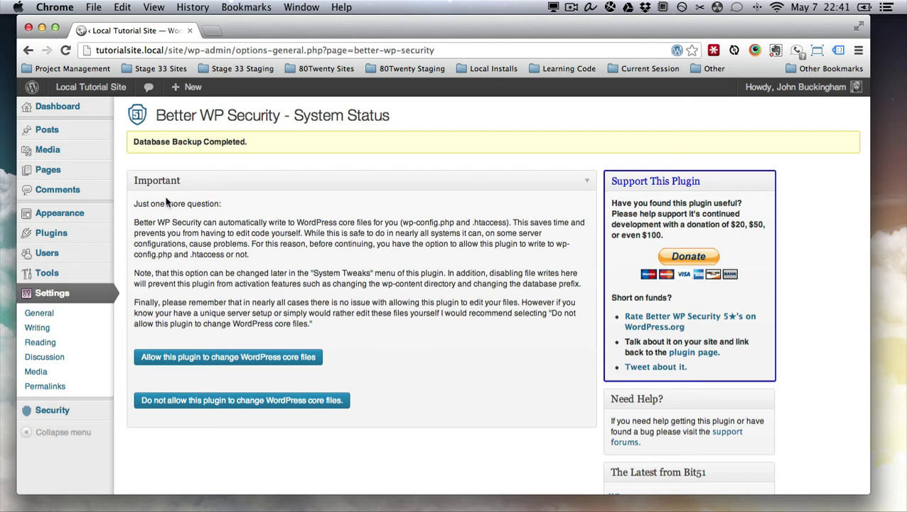
Step: Read the note about writing to wp-config.php and .htaccess, and allow the plugin to change WordPress core files
{"action": "left_click_drag", "start_coordinate": [406, 222], "coordinate": [506, 224]}
{"action": "left_click", "coordinate": [506, 226]}
{"action": "left_click_drag", "start_coordinate": [177, 275], "coordinate": [462, 287]}
{"action": "left_click", "coordinate": [461, 287]}
{"action": "left_click", "coordinate": [305, 358]}
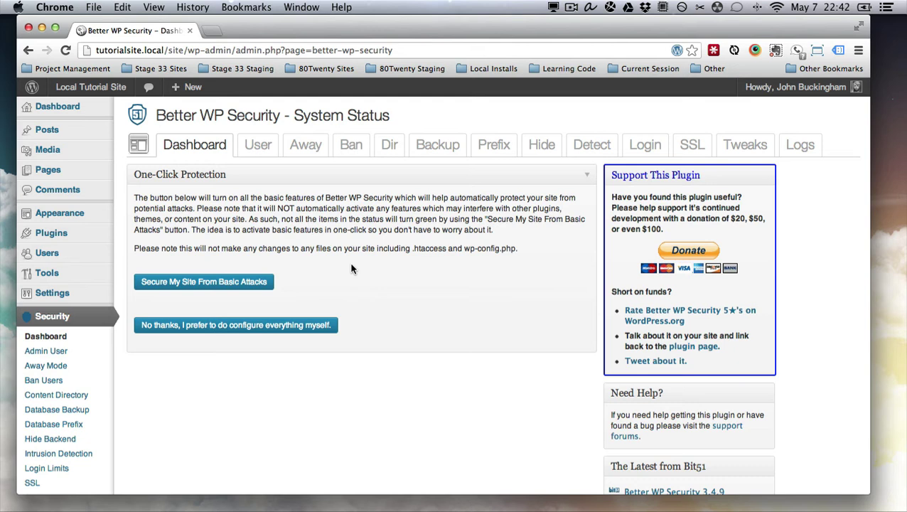
Step: Apply the one-click protection from basic attacks and review the System Status list with its colour legend
{"action": "left_click", "coordinate": [190, 282]}
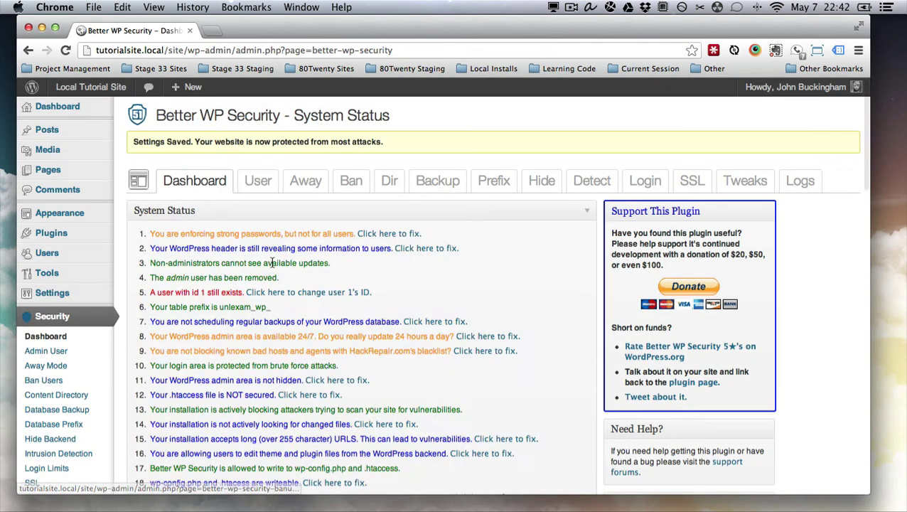
{"action": "scroll", "coordinate": [508, 250], "scroll_direction": "down", "scroll_amount": 1}
{"action": "scroll", "coordinate": [508, 250], "scroll_direction": "down", "scroll_amount": 1}
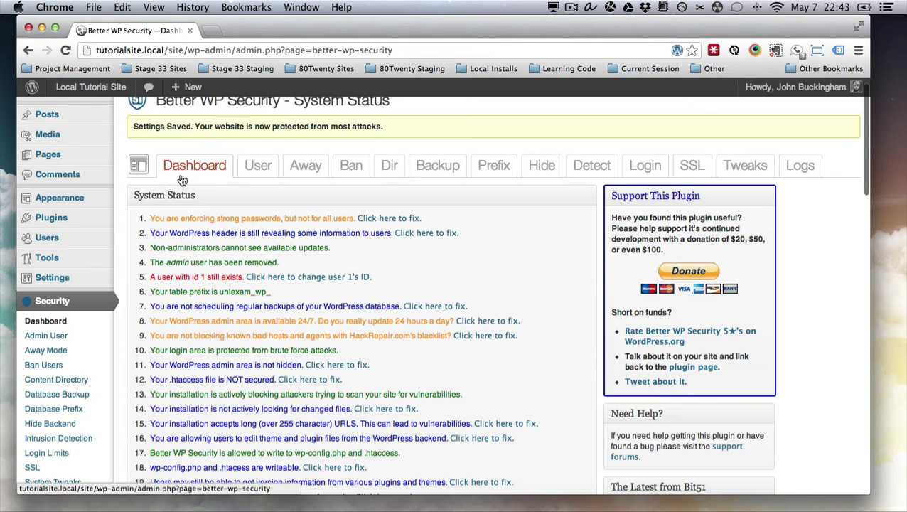
{"action": "scroll", "coordinate": [450, 253], "scroll_direction": "down", "scroll_amount": 3}
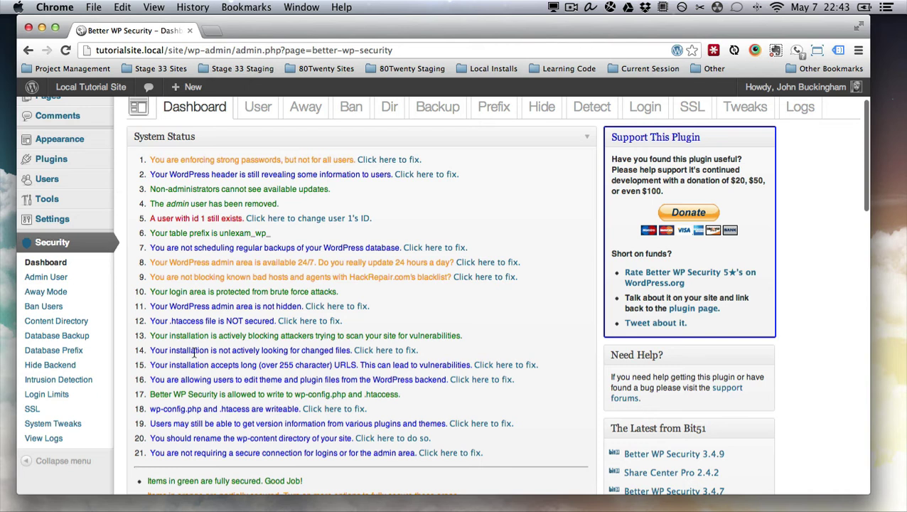
{"action": "scroll", "coordinate": [343, 334], "scroll_direction": "down", "scroll_amount": 2}
{"action": "scroll", "coordinate": [423, 291], "scroll_direction": "down", "scroll_amount": 4}
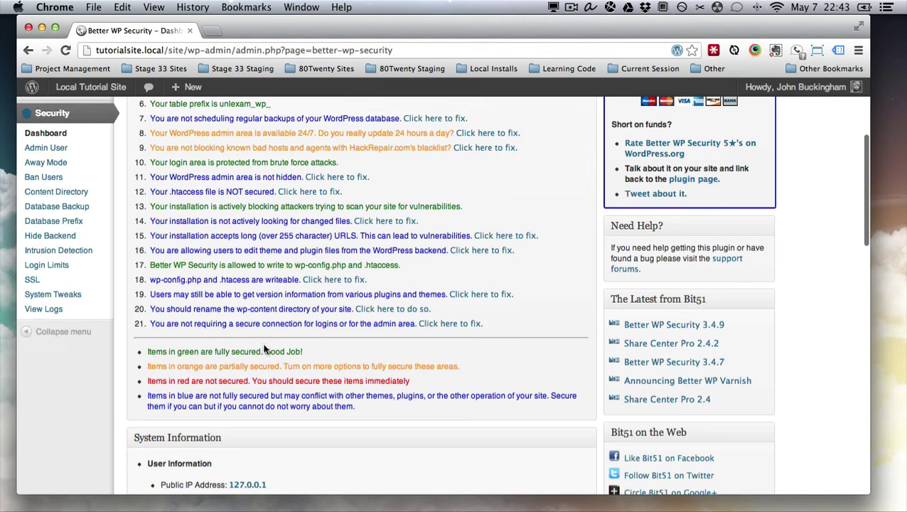
{"action": "left_click_drag", "start_coordinate": [148, 351], "coordinate": [219, 364]}
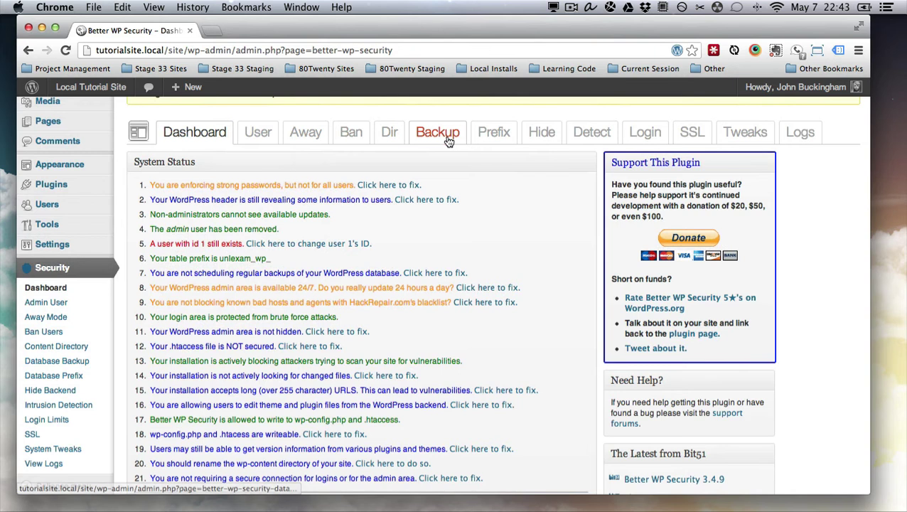
Step: Open the plugin's database backup settings and enable scheduled backups
{"action": "left_click", "coordinate": [448, 141]}
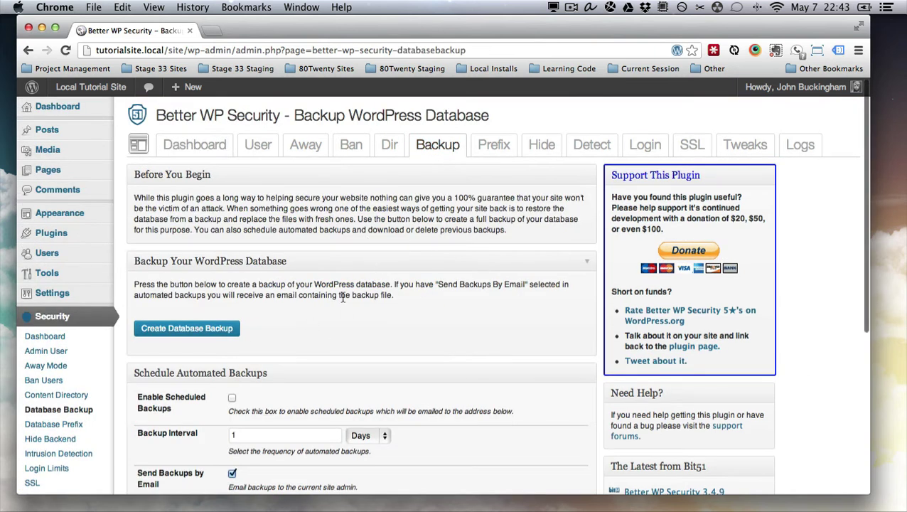
{"action": "scroll", "coordinate": [342, 299], "scroll_direction": "down", "scroll_amount": 4}
{"action": "scroll", "coordinate": [345, 304], "scroll_direction": "down", "scroll_amount": 2}
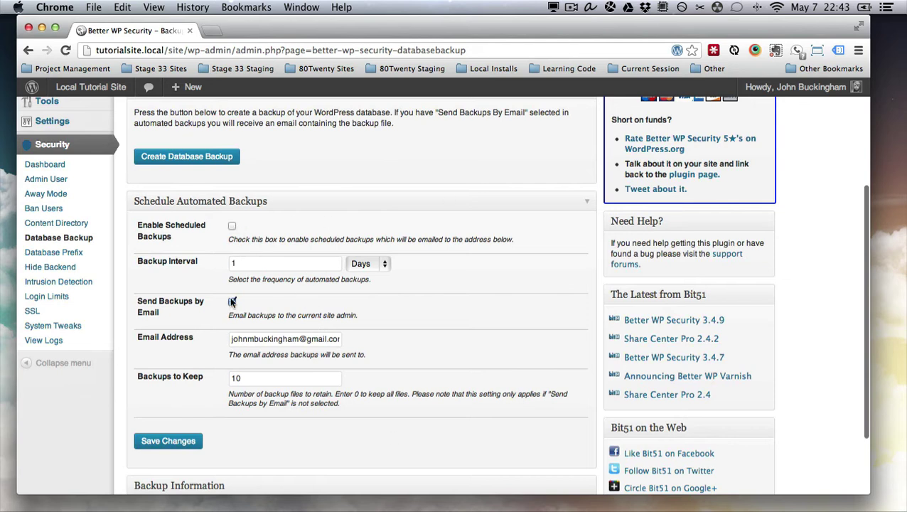
{"action": "left_click", "coordinate": [232, 226]}
{"action": "scroll", "coordinate": [306, 236], "scroll_direction": "up", "scroll_amount": 1}
{"action": "scroll", "coordinate": [305, 236], "scroll_direction": "up", "scroll_amount": 6}
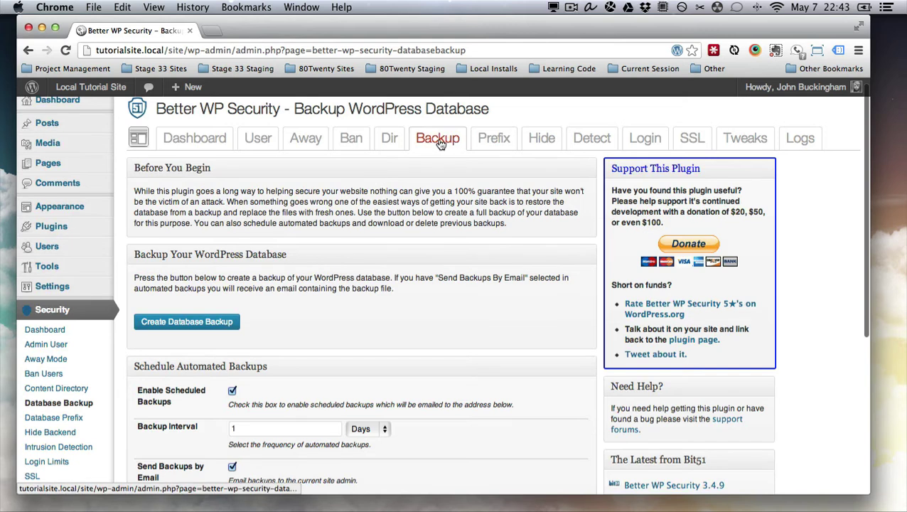
{"action": "scroll", "coordinate": [350, 281], "scroll_direction": "down", "scroll_amount": 2}
{"action": "scroll", "coordinate": [350, 281], "scroll_direction": "down", "scroll_amount": 5}
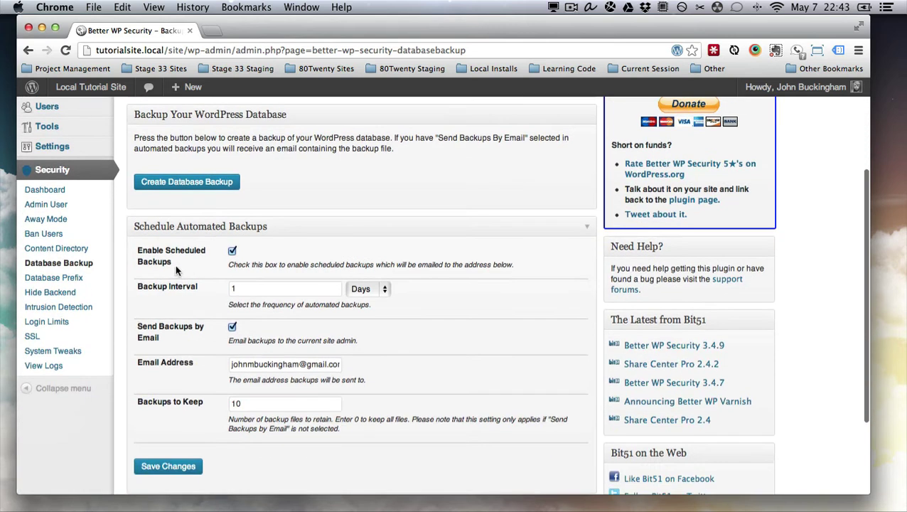
Step: Try 3 as the automated backup interval and set it back to 1 day
{"action": "left_click", "coordinate": [262, 292]}
{"action": "left_click_drag", "start_coordinate": [229, 292], "coordinate": [267, 287]}
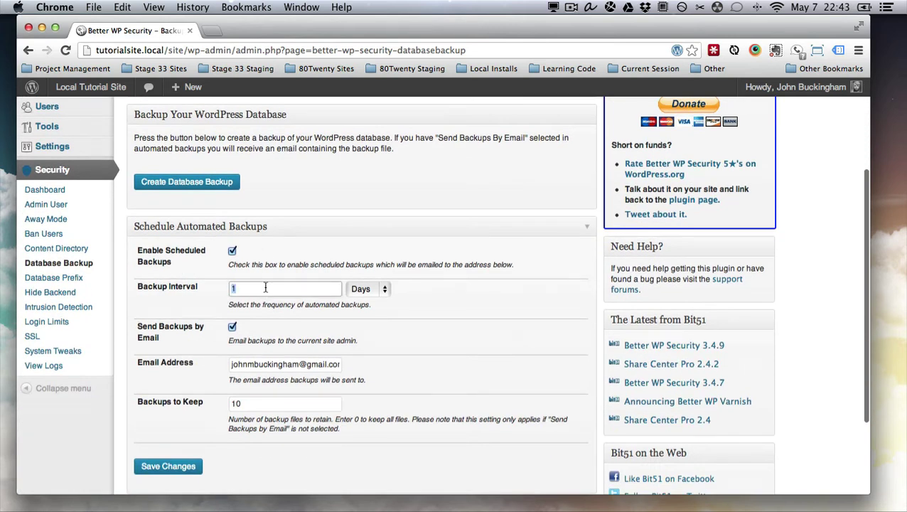
{"action": "type", "text": "1"}
{"action": "key", "text": "BackSpace"}
{"action": "type", "text": "3"}
{"action": "key", "text": "BackSpace"}
{"action": "type", "text": "1"}
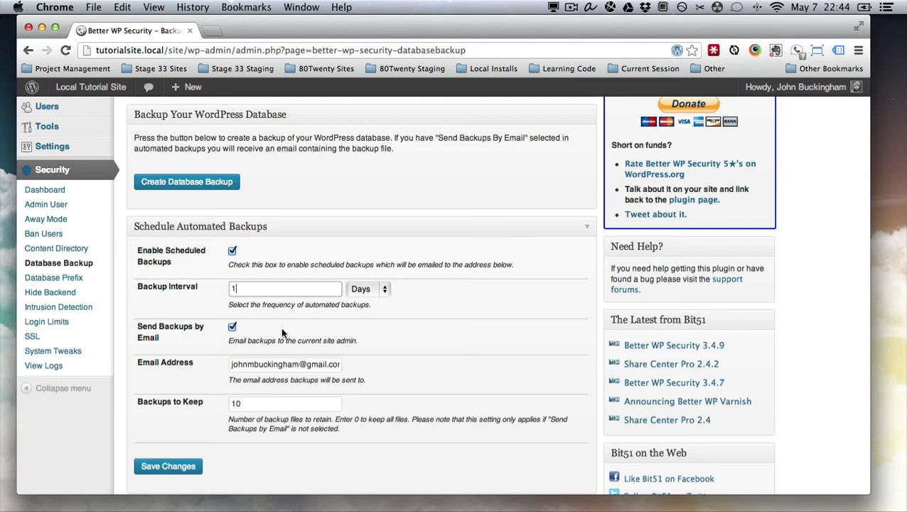
Step: Turn off sending backups by email and save the scheduled backup settings
{"action": "left_click", "coordinate": [233, 328]}
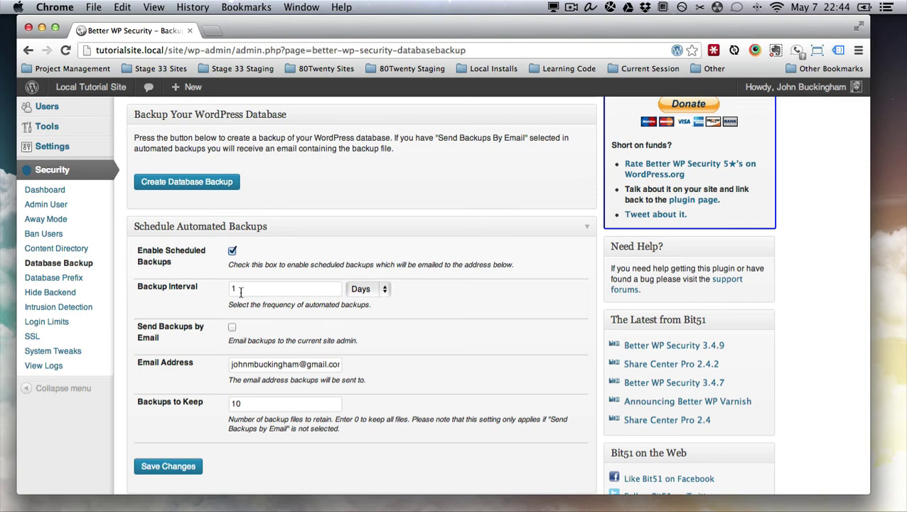
{"action": "left_click_drag", "start_coordinate": [231, 364], "coordinate": [384, 366]}
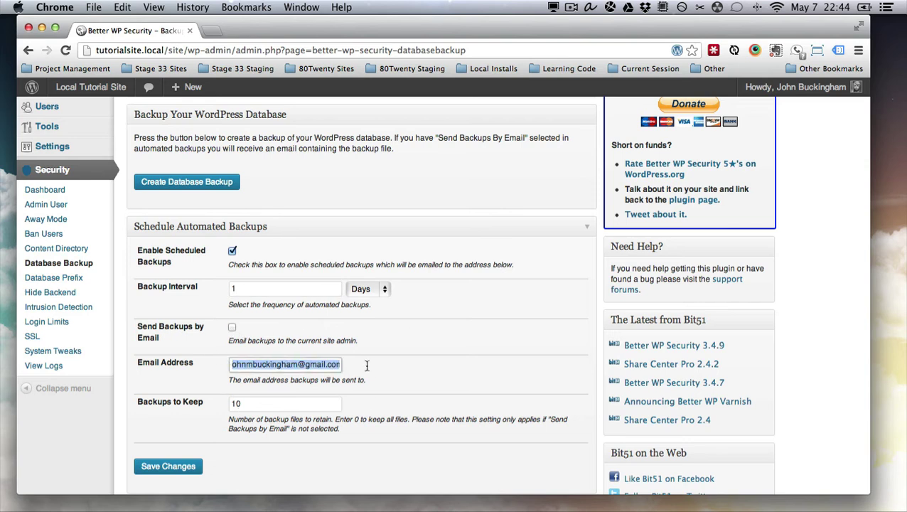
{"action": "scroll", "coordinate": [377, 354], "scroll_direction": "down", "scroll_amount": 1}
{"action": "scroll", "coordinate": [377, 354], "scroll_direction": "down", "scroll_amount": 1}
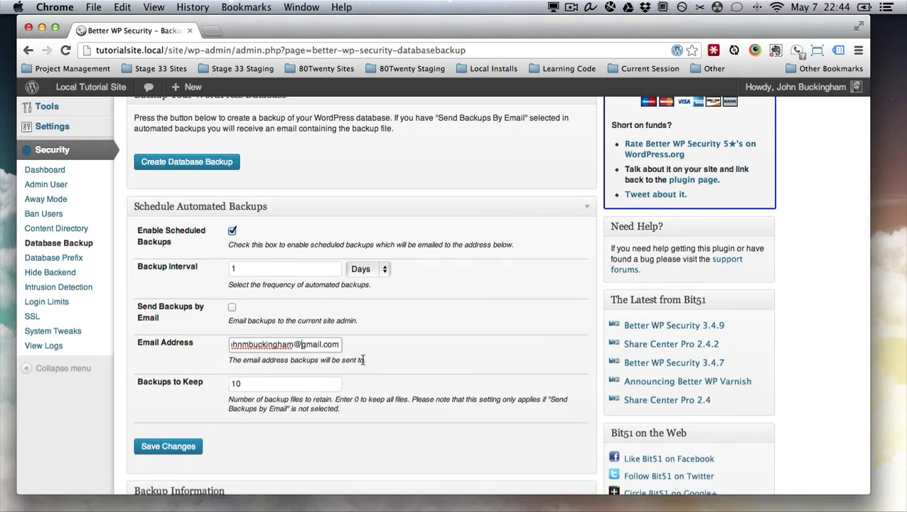
{"action": "scroll", "coordinate": [362, 361], "scroll_direction": "down", "scroll_amount": 2}
{"action": "left_click_drag", "start_coordinate": [330, 355], "coordinate": [188, 358]}
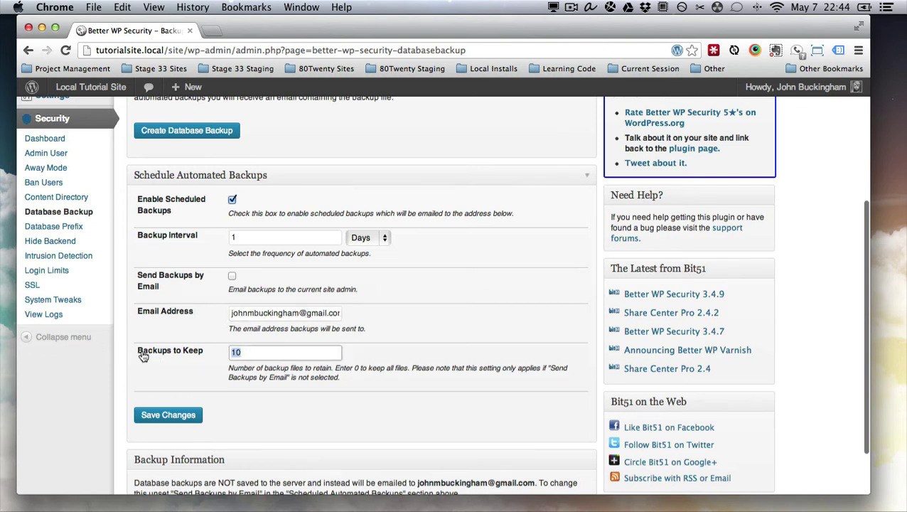
{"action": "left_click", "coordinate": [250, 352]}
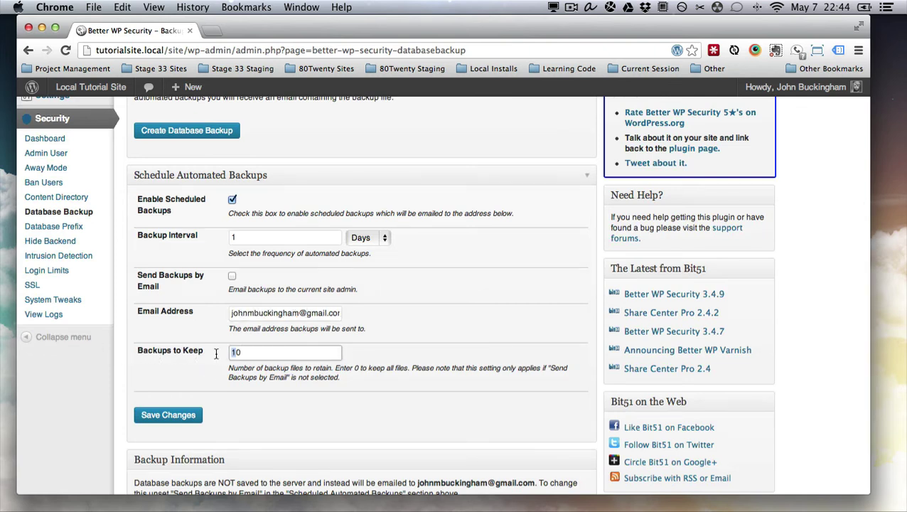
{"action": "left_click", "coordinate": [162, 416]}
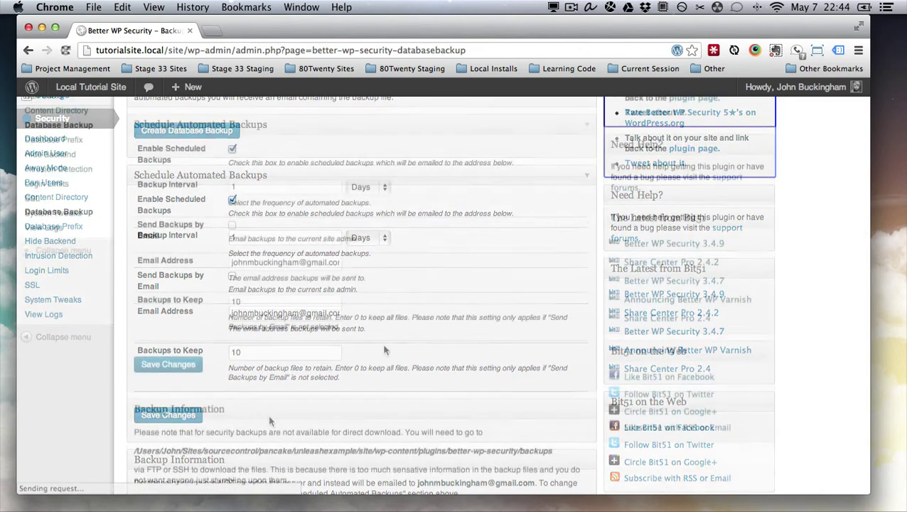
Step: Examine the Backup Information section for the backup storage path and the last and next scheduled backups
{"action": "scroll", "coordinate": [269, 414], "scroll_direction": "down", "scroll_amount": 3}
{"action": "left_click_drag", "start_coordinate": [262, 412], "coordinate": [142, 411]}
{"action": "scroll", "coordinate": [239, 205], "scroll_direction": "up", "scroll_amount": 5}
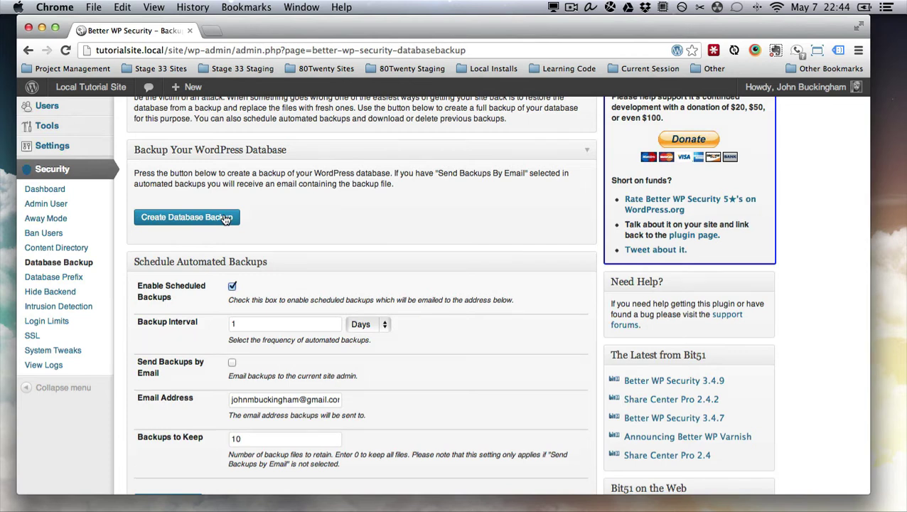
{"action": "scroll", "coordinate": [242, 319], "scroll_direction": "down", "scroll_amount": 5}
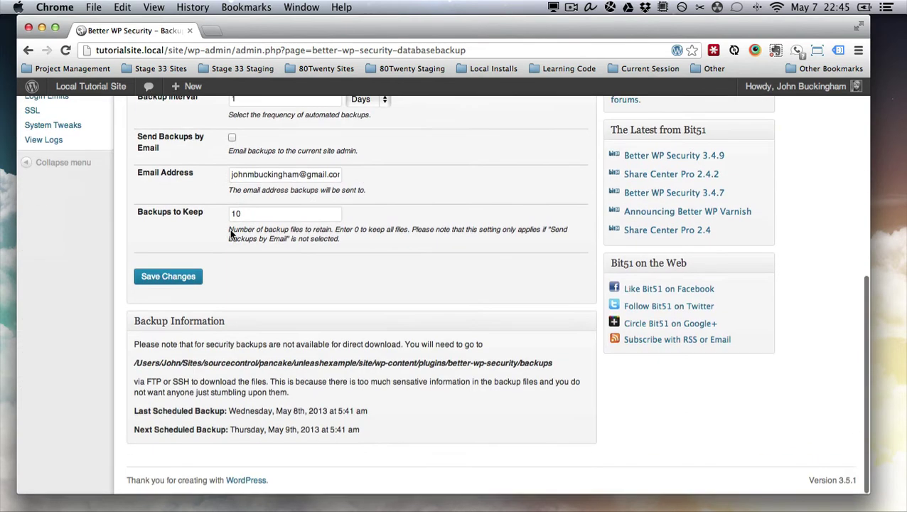
{"action": "scroll", "coordinate": [426, 409], "scroll_direction": "up", "scroll_amount": 3}
{"action": "scroll", "coordinate": [487, 424], "scroll_direction": "up", "scroll_amount": 2}
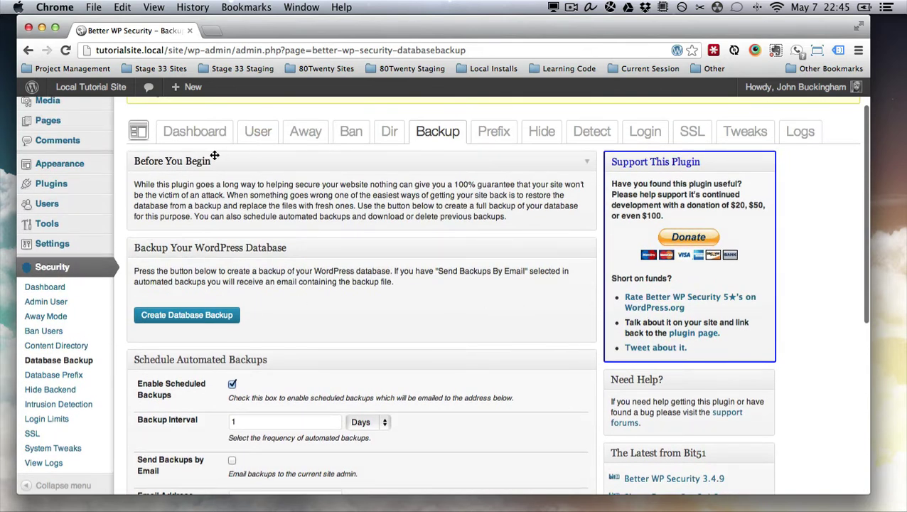
Step: Return to the plugin's System Status dashboard and review the security items against the colour legend
{"action": "left_click", "coordinate": [200, 130]}
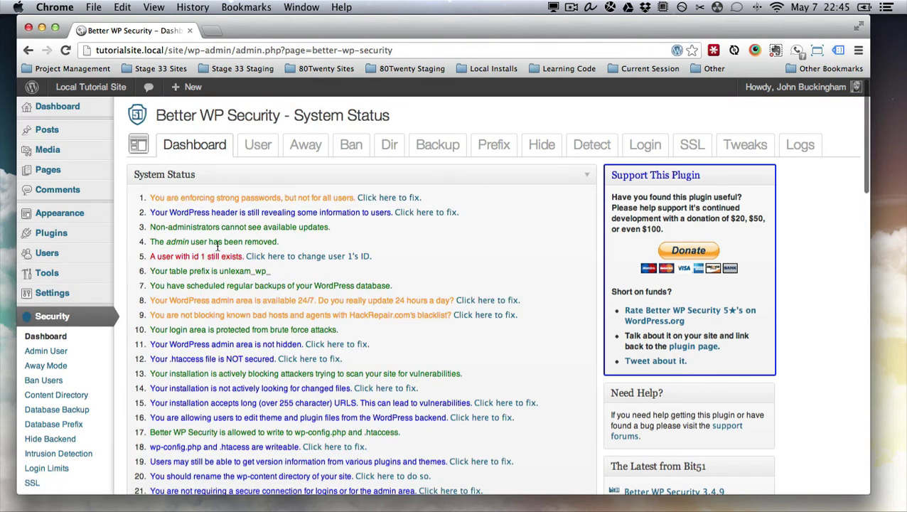
{"action": "scroll", "coordinate": [420, 263], "scroll_direction": "down", "scroll_amount": 1}
{"action": "scroll", "coordinate": [420, 263], "scroll_direction": "down", "scroll_amount": 2}
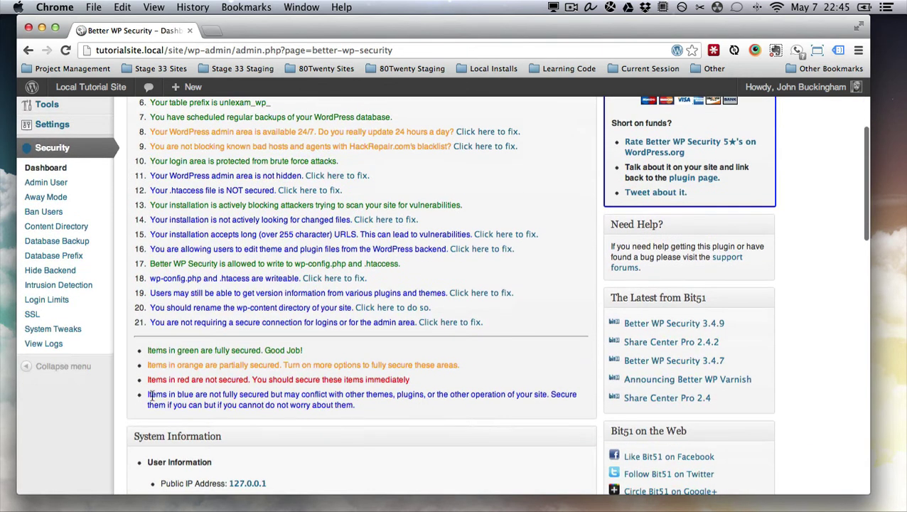
{"action": "scroll", "coordinate": [313, 125], "scroll_direction": "up", "scroll_amount": 2}
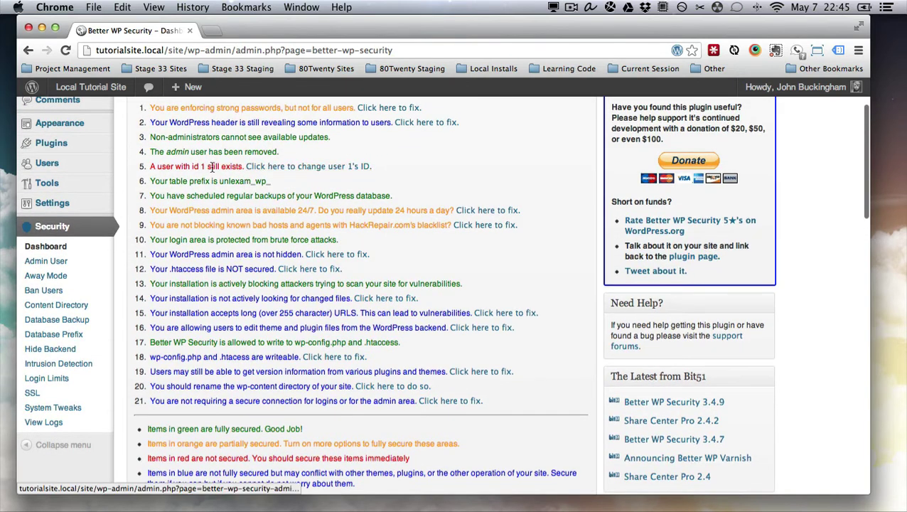
Step: Apply the System Status fix that changes user 1's ID and return to the plugin's dashboard
{"action": "left_click", "coordinate": [328, 167]}
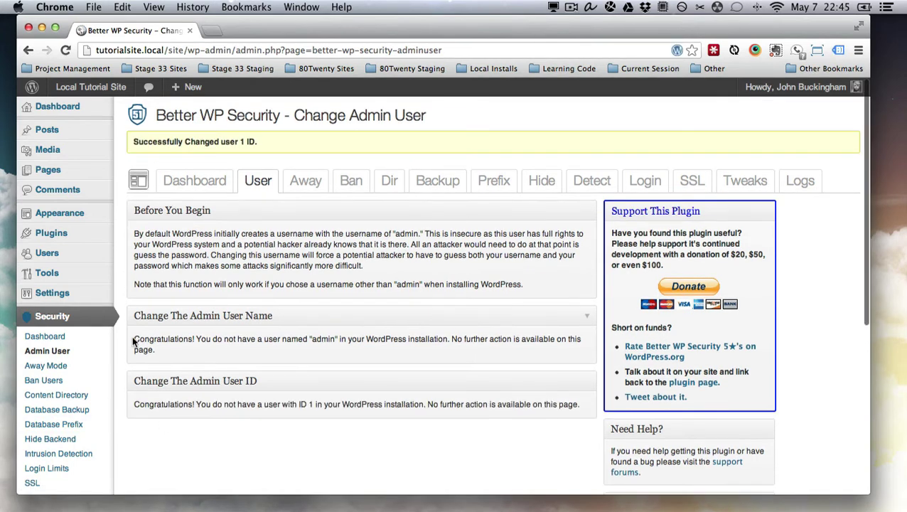
{"action": "left_click_drag", "start_coordinate": [134, 338], "coordinate": [167, 349]}
{"action": "left_click", "coordinate": [294, 349]}
{"action": "mouse_move", "coordinate": [791, 89]}
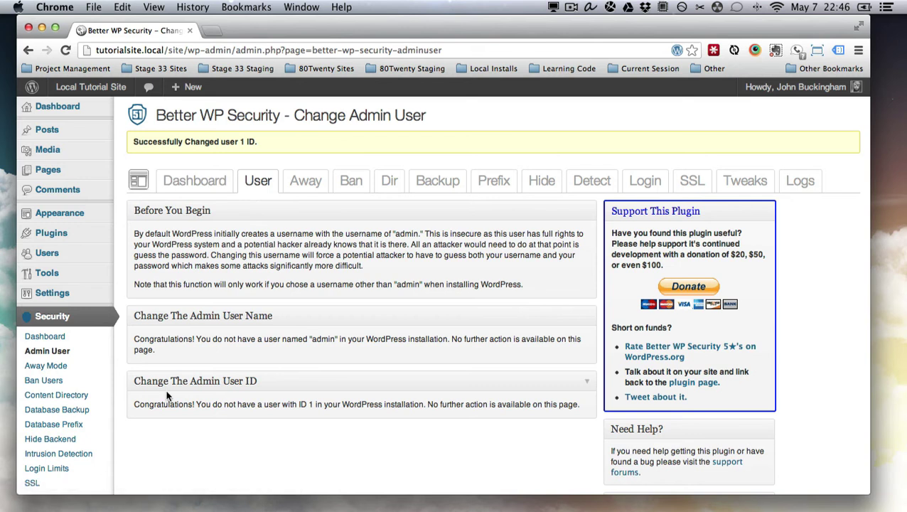
{"action": "left_click", "coordinate": [195, 180]}
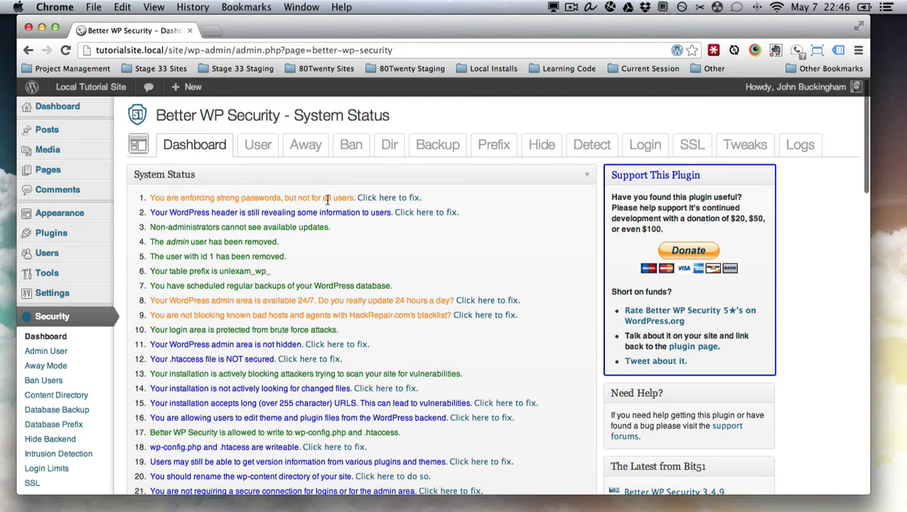
Step: Open the fix for strong password enforcement and set the Strong Password Role to Subscriber
{"action": "left_click", "coordinate": [388, 197]}
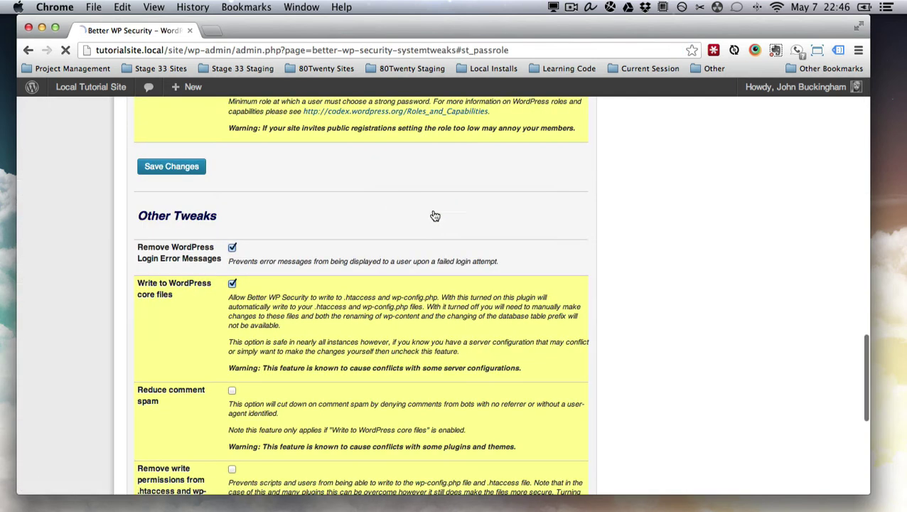
{"action": "scroll", "coordinate": [440, 309], "scroll_direction": "up", "scroll_amount": 3}
{"action": "scroll", "coordinate": [455, 314], "scroll_direction": "up", "scroll_amount": 1}
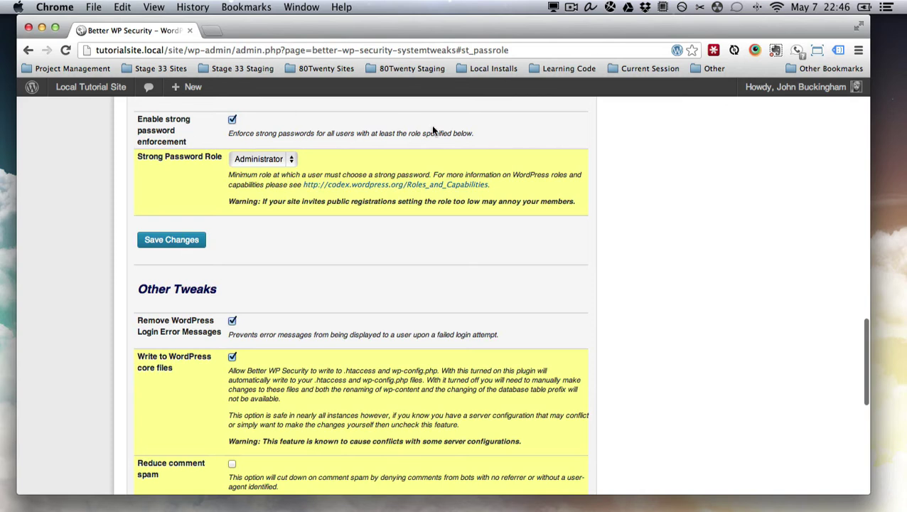
{"action": "scroll", "coordinate": [427, 145], "scroll_direction": "up", "scroll_amount": 4}
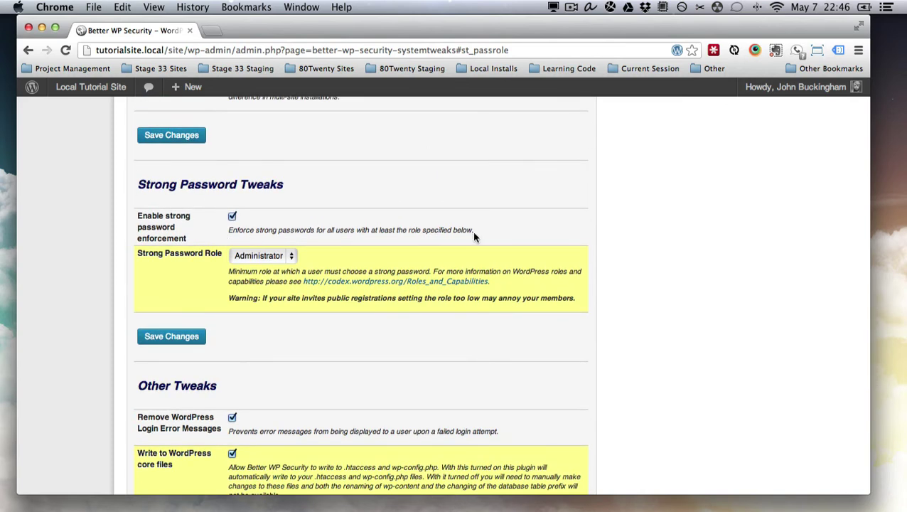
{"action": "left_click", "coordinate": [260, 255]}
{"action": "left_click", "coordinate": [245, 299]}
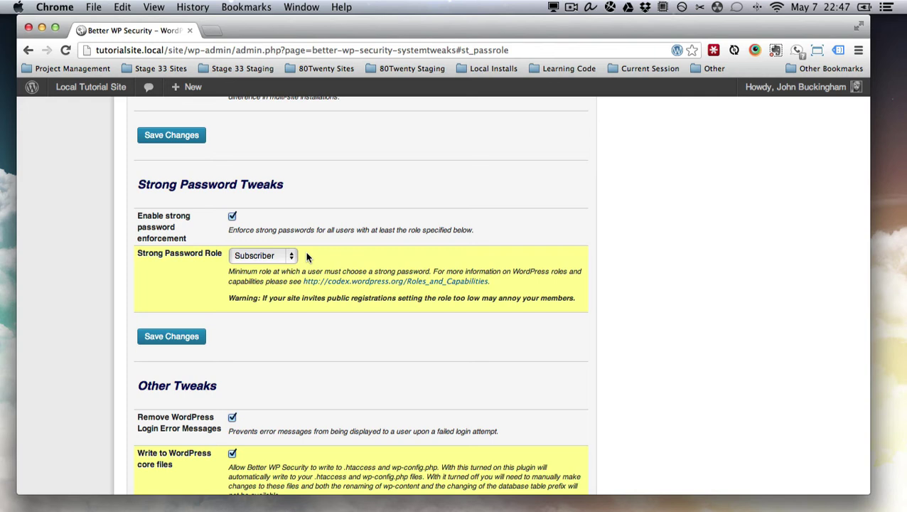
Step: Save the strong password tweaks with the Subscriber role and return to the System Status dashboard
{"action": "left_click", "coordinate": [250, 258]}
{"action": "left_click", "coordinate": [250, 258]}
{"action": "left_click", "coordinate": [255, 258]}
{"action": "left_click", "coordinate": [293, 255]}
{"action": "left_click", "coordinate": [191, 334]}
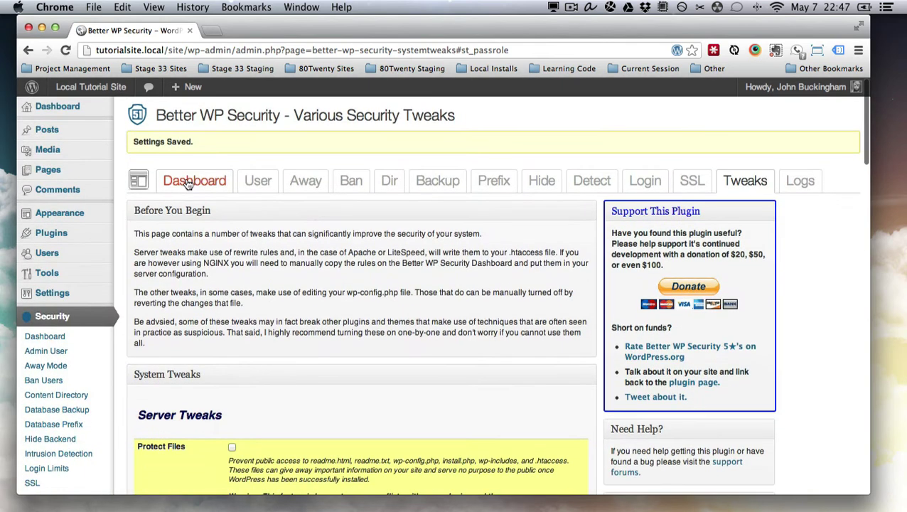
{"action": "left_click", "coordinate": [183, 180]}
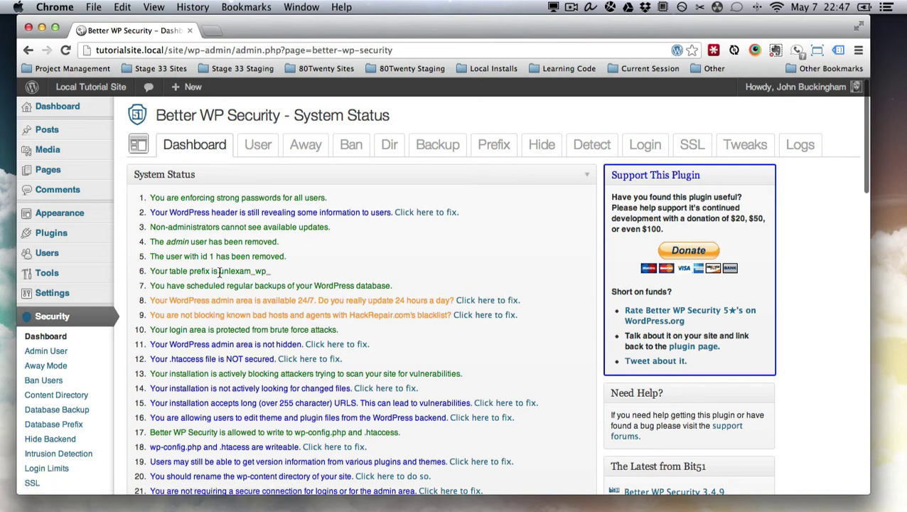
Step: Replace the current database table prefix with a new randomly generated one using the plugin's Database Prefix tool
{"action": "left_click_drag", "start_coordinate": [219, 271], "coordinate": [269, 272]}
{"action": "left_click", "coordinate": [438, 145]}
{"action": "left_click", "coordinate": [493, 145]}
{"action": "scroll", "coordinate": [482, 316], "scroll_direction": "down", "scroll_amount": 2}
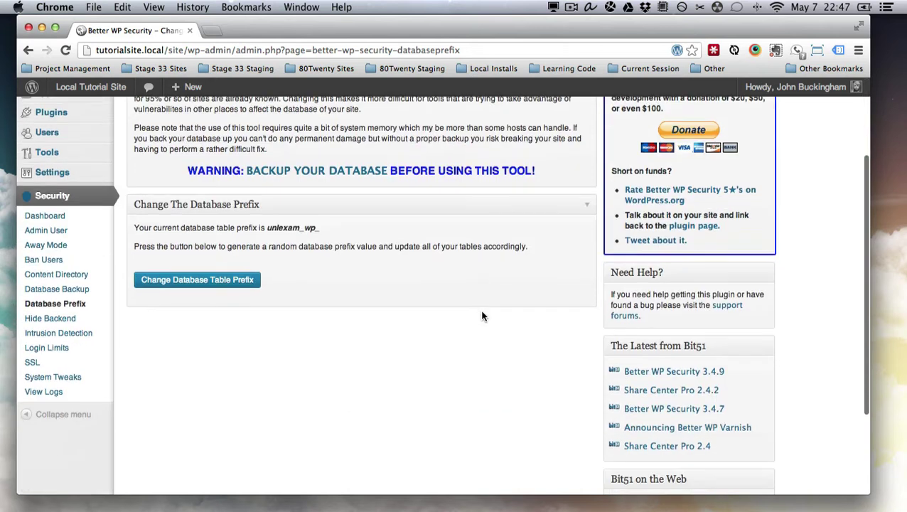
{"action": "left_click_drag", "start_coordinate": [304, 326], "coordinate": [321, 326]}
{"action": "left_click", "coordinate": [321, 326]}
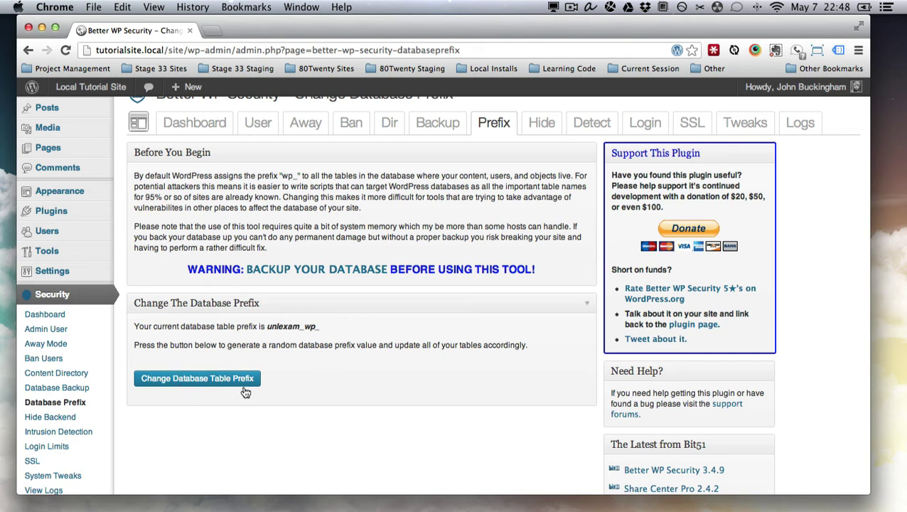
{"action": "left_click", "coordinate": [217, 382]}
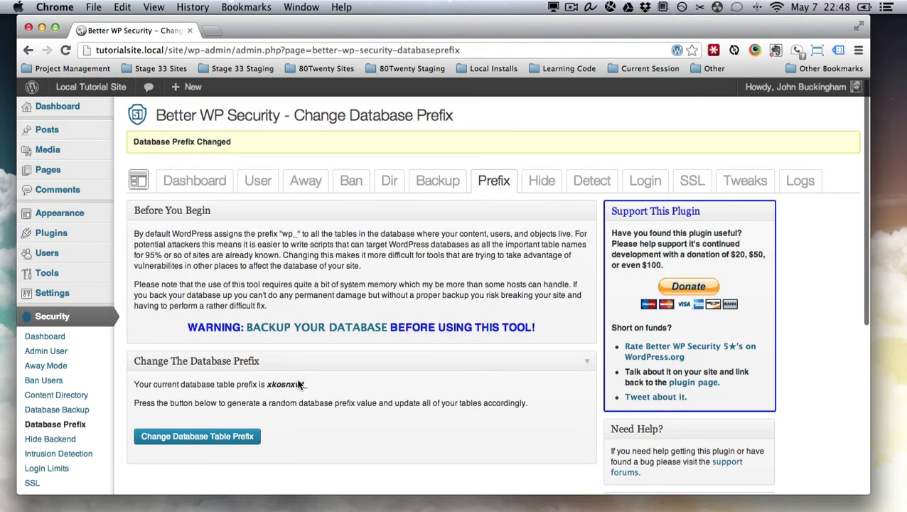
{"action": "left_click_drag", "start_coordinate": [266, 384], "coordinate": [306, 384]}
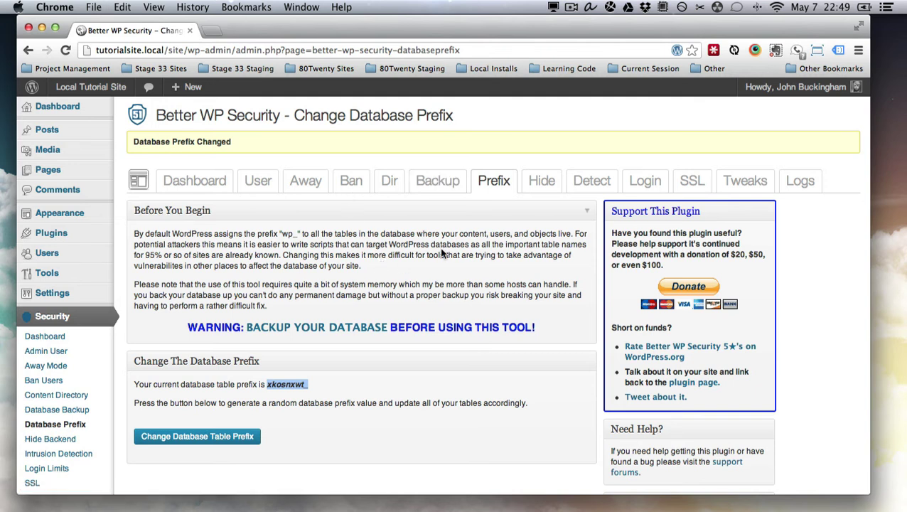
Step: From System Status, open the fix for the admin area's 24/7 availability and review the Away Mode options
{"action": "left_click", "coordinate": [177, 182]}
{"action": "scroll", "coordinate": [348, 250], "scroll_direction": "down", "scroll_amount": 1}
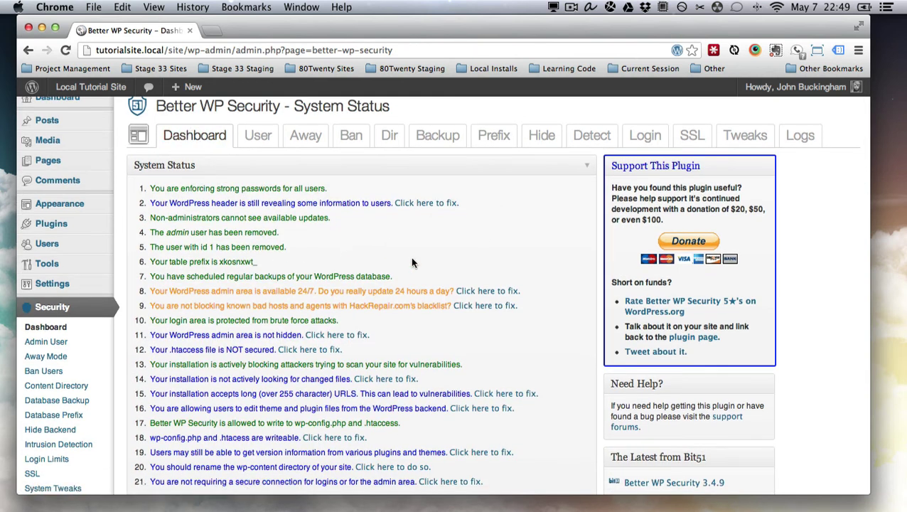
{"action": "scroll", "coordinate": [421, 302], "scroll_direction": "down", "scroll_amount": 2}
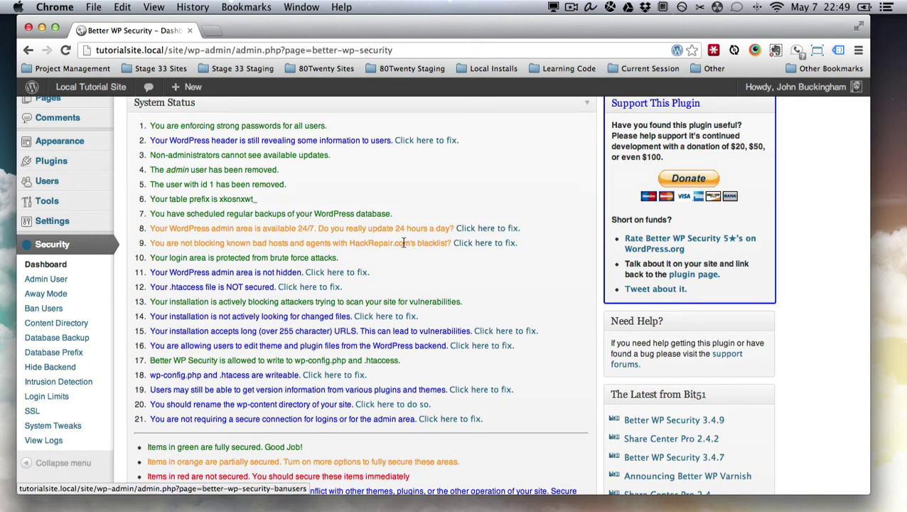
{"action": "left_click", "coordinate": [483, 229]}
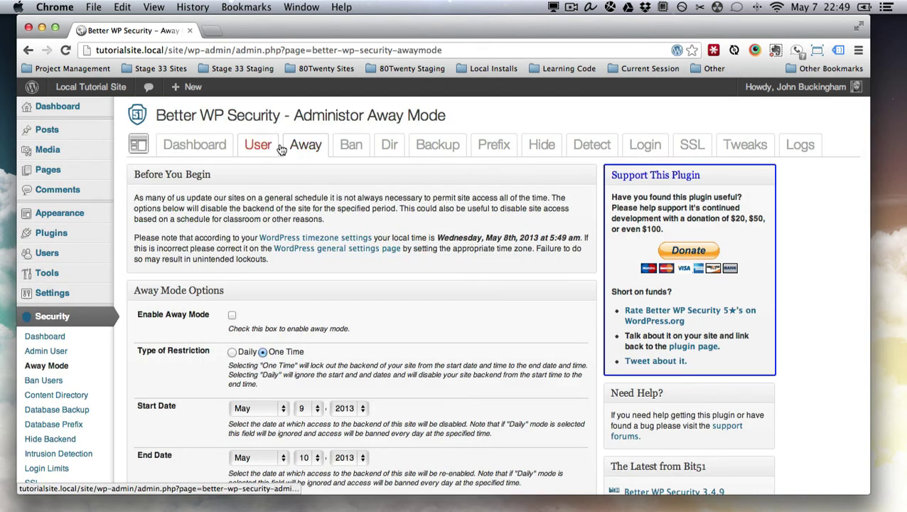
{"action": "scroll", "coordinate": [327, 201], "scroll_direction": "down", "scroll_amount": 2}
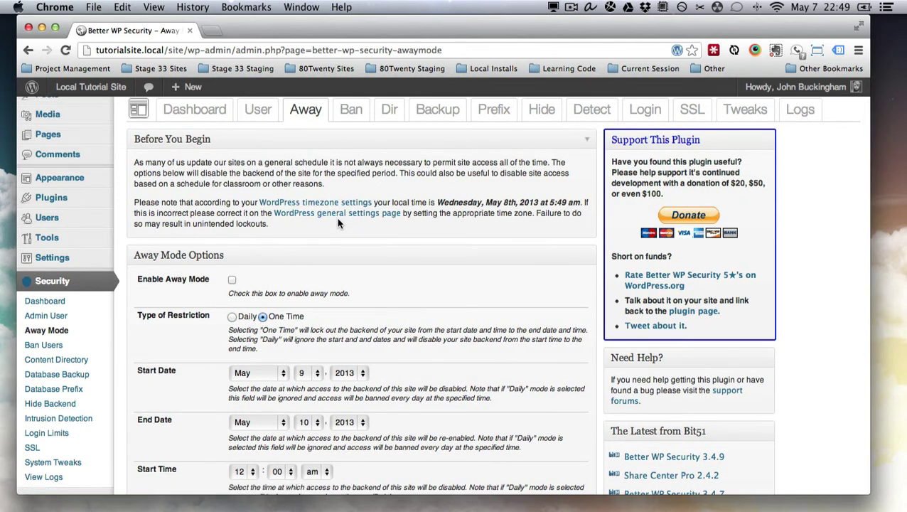
{"action": "scroll", "coordinate": [396, 233], "scroll_direction": "down", "scroll_amount": 5}
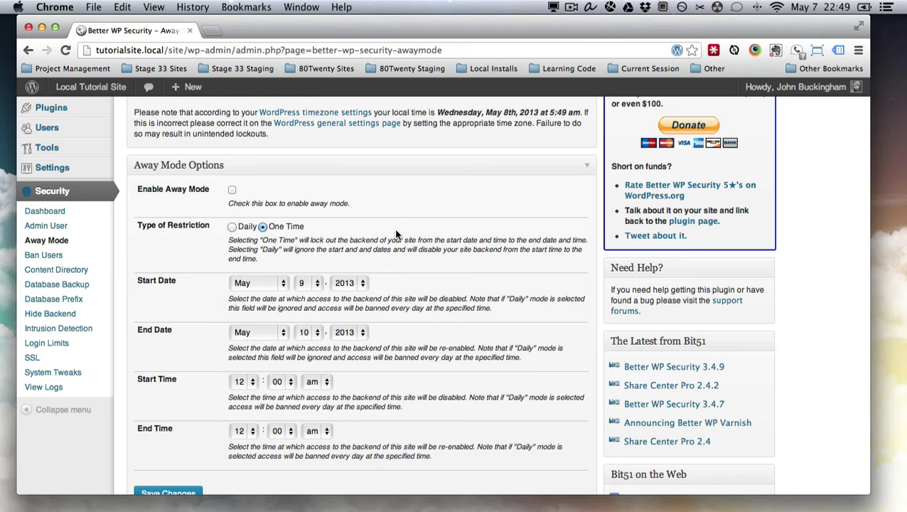
{"action": "scroll", "coordinate": [396, 233], "scroll_direction": "up", "scroll_amount": 1}
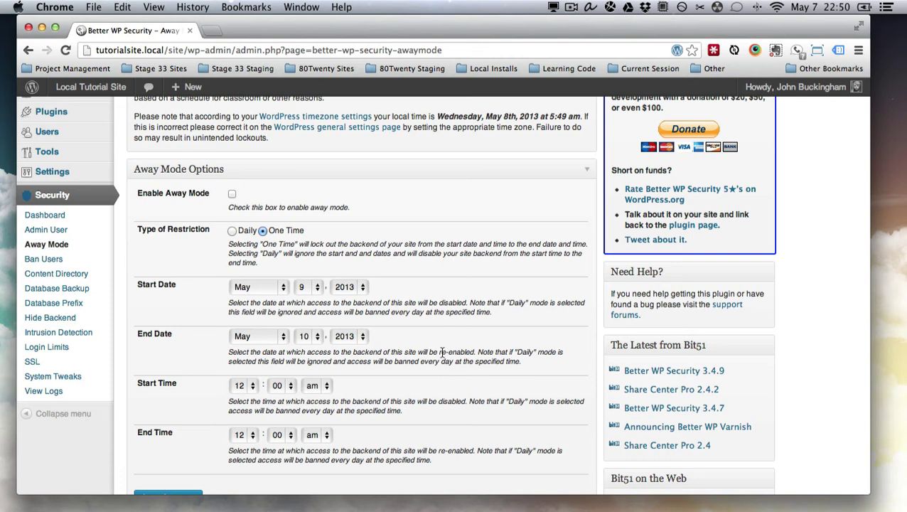
{"action": "scroll", "coordinate": [358, 284], "scroll_direction": "up", "scroll_amount": 1}
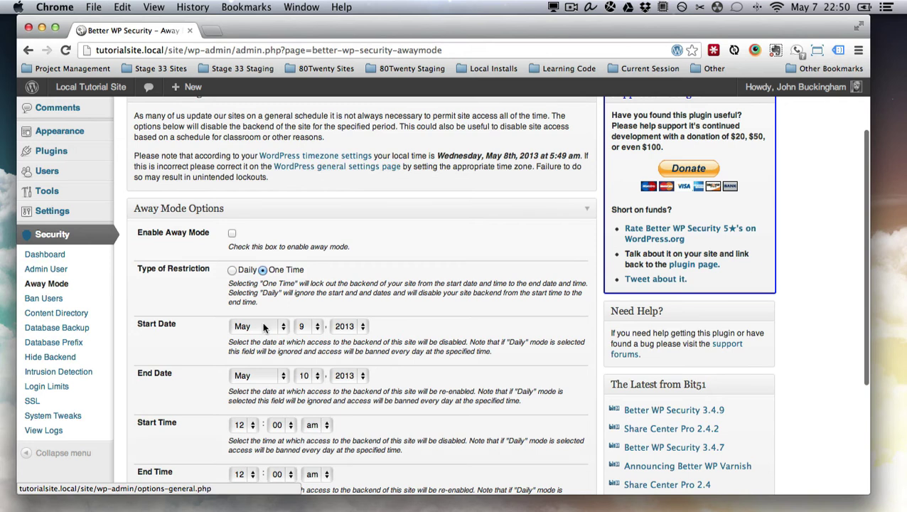
Step: Open the WordPress General Settings in a separate browser tab and examine the Timezone setting
{"action": "mouse_move", "coordinate": [57, 210]}
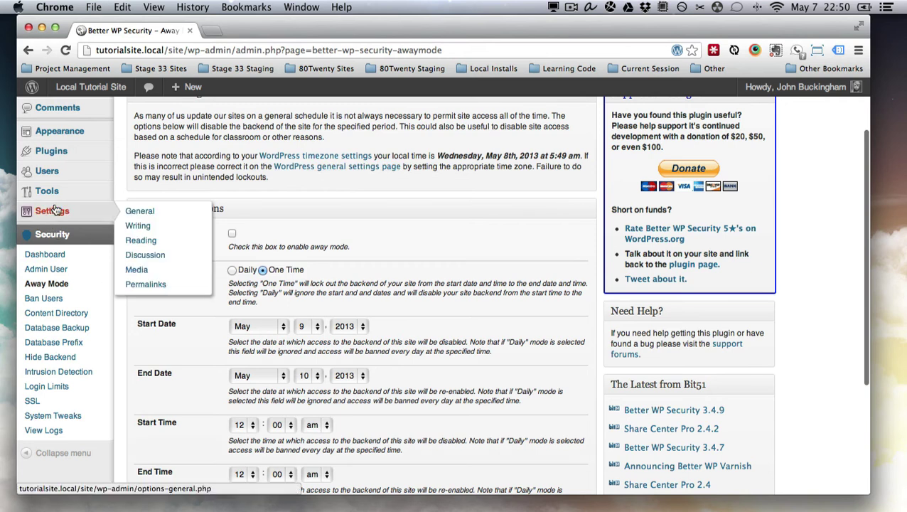
{"action": "right_click", "coordinate": [138, 211]}
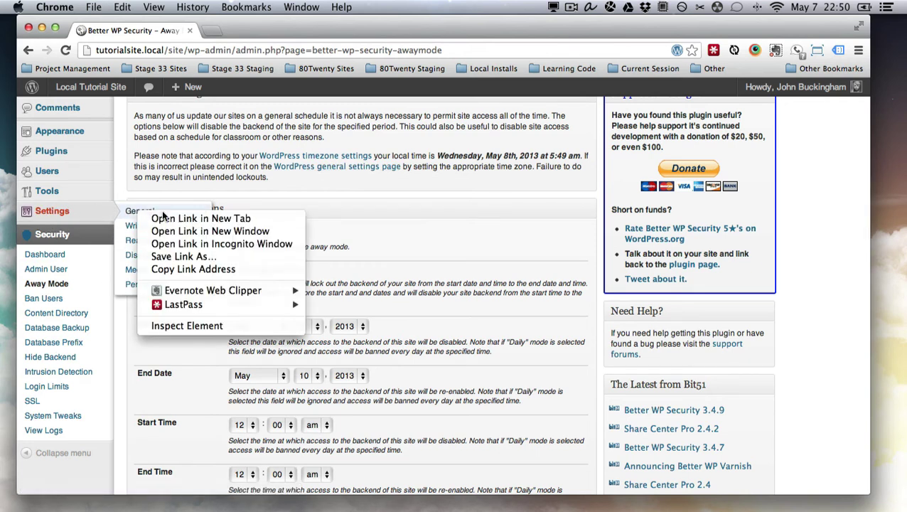
{"action": "left_click", "coordinate": [177, 219]}
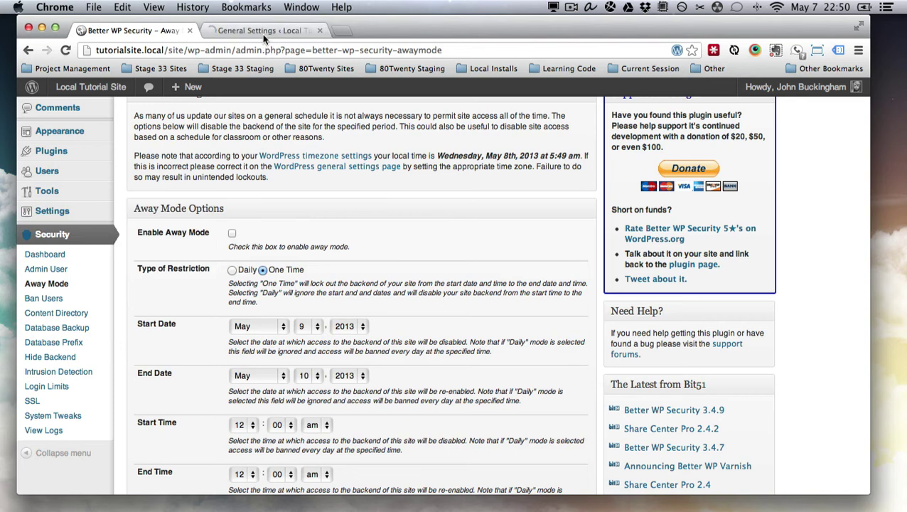
{"action": "left_click", "coordinate": [253, 32]}
{"action": "scroll", "coordinate": [526, 200], "scroll_direction": "down", "scroll_amount": 3}
{"action": "scroll", "coordinate": [526, 200], "scroll_direction": "down", "scroll_amount": 2}
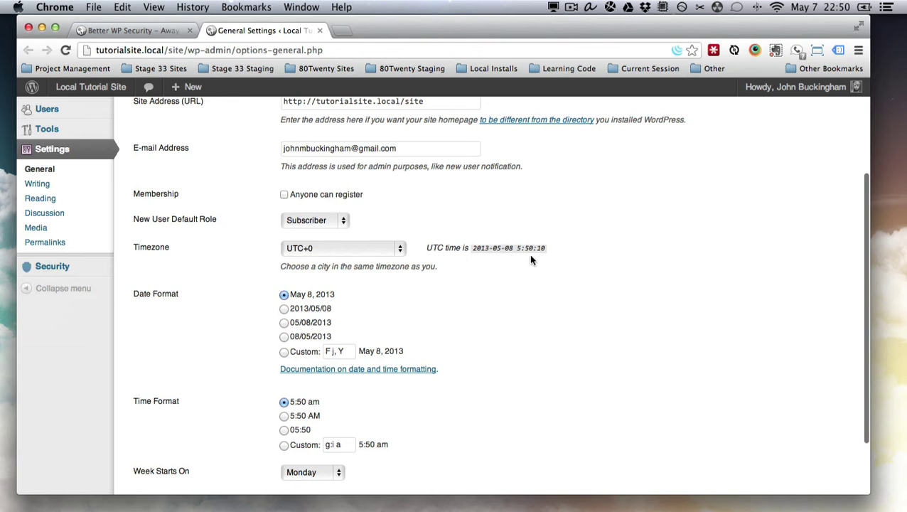
Step: Go back to the Away Mode options and set the End Time hour to 7
{"action": "left_click", "coordinate": [102, 30]}
{"action": "scroll", "coordinate": [417, 305], "scroll_direction": "down", "scroll_amount": 1}
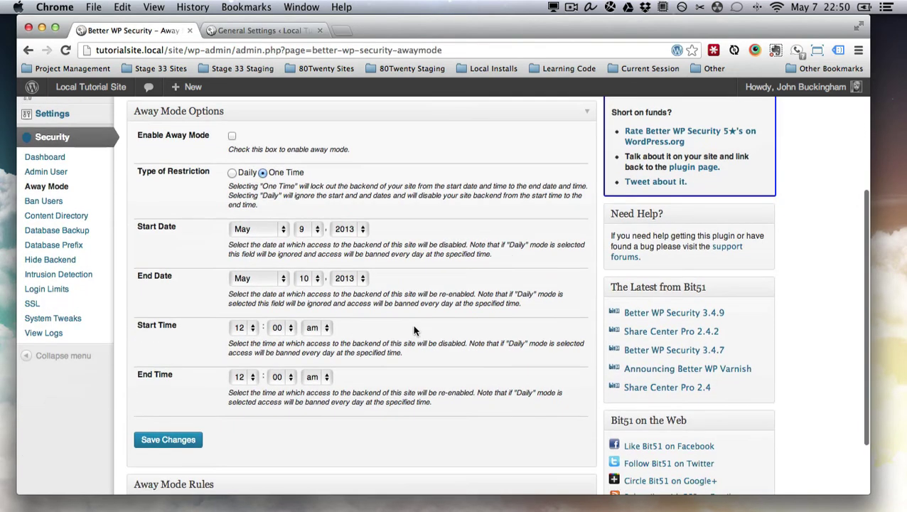
{"action": "left_click", "coordinate": [241, 376]}
{"action": "left_click", "coordinate": [245, 312]}
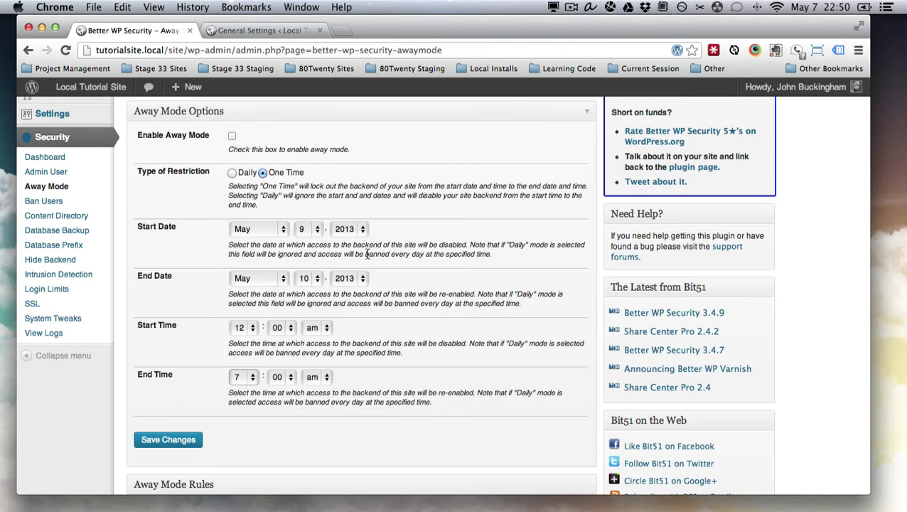
Step: Set the site's timezone to UTC-8 in General Settings, save, and compare the local time
{"action": "left_click", "coordinate": [259, 32]}
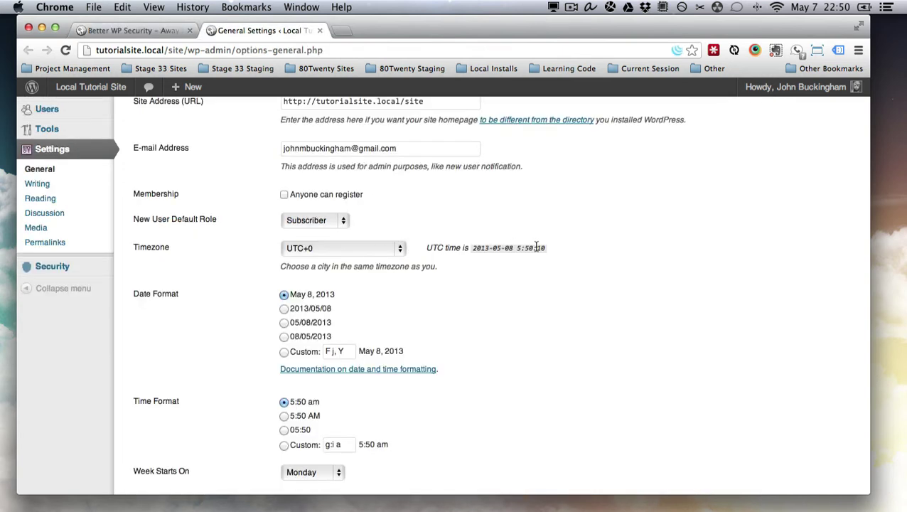
{"action": "left_click", "coordinate": [355, 249]}
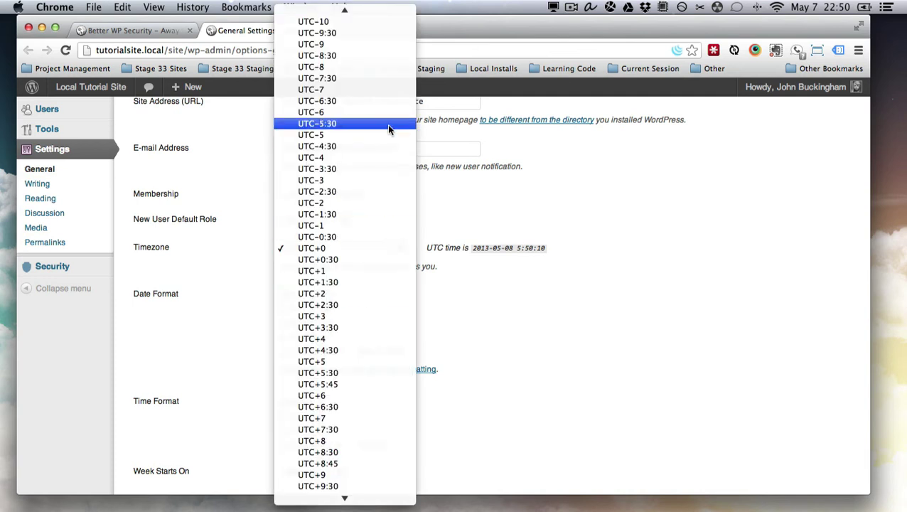
{"action": "left_click", "coordinate": [326, 66]}
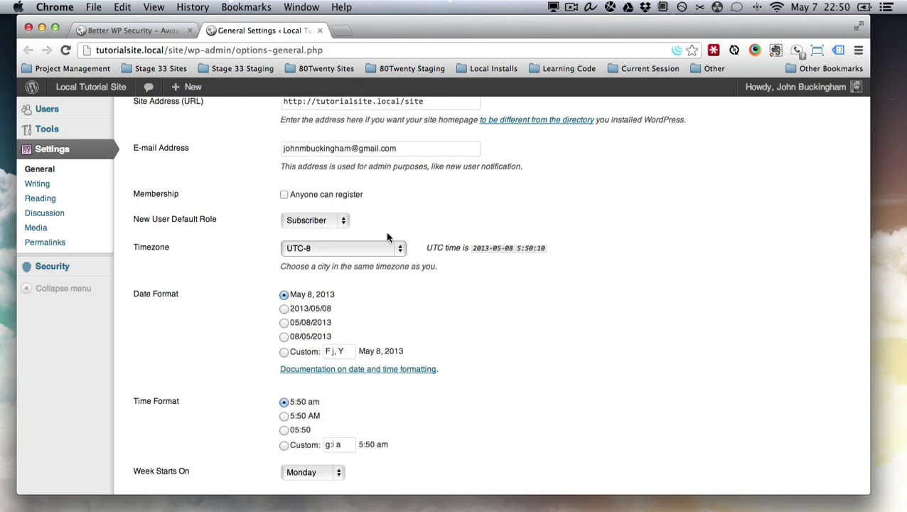
{"action": "scroll", "coordinate": [402, 238], "scroll_direction": "down", "scroll_amount": 3}
{"action": "left_click", "coordinate": [177, 427]}
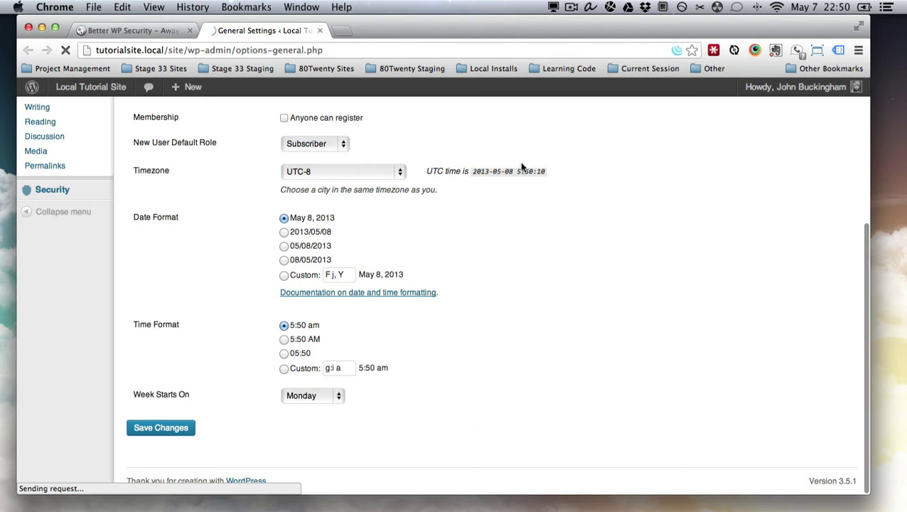
{"action": "scroll", "coordinate": [561, 284], "scroll_direction": "down", "scroll_amount": 3}
{"action": "scroll", "coordinate": [564, 289], "scroll_direction": "down", "scroll_amount": 2}
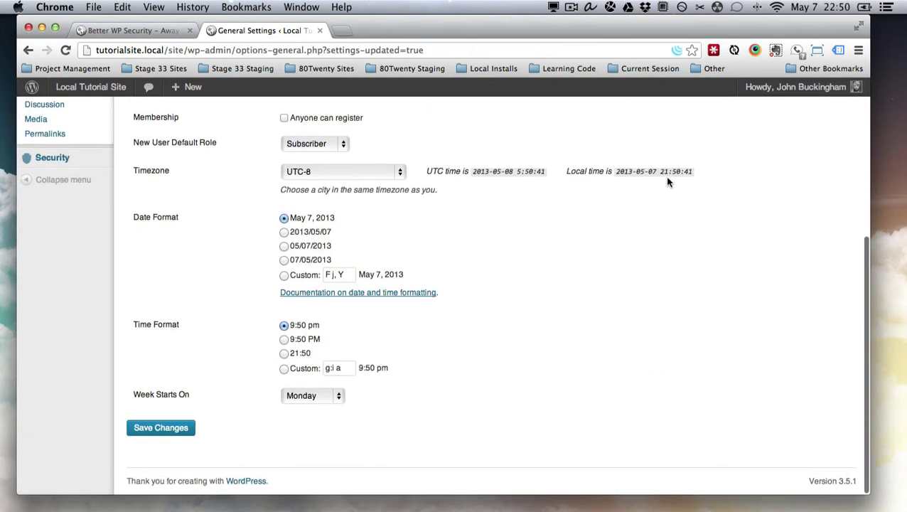
Step: Set the site's timezone to UTC-7, save the General Settings and return to the Away Mode options
{"action": "left_click", "coordinate": [812, 6]}
{"action": "left_click", "coordinate": [387, 224]}
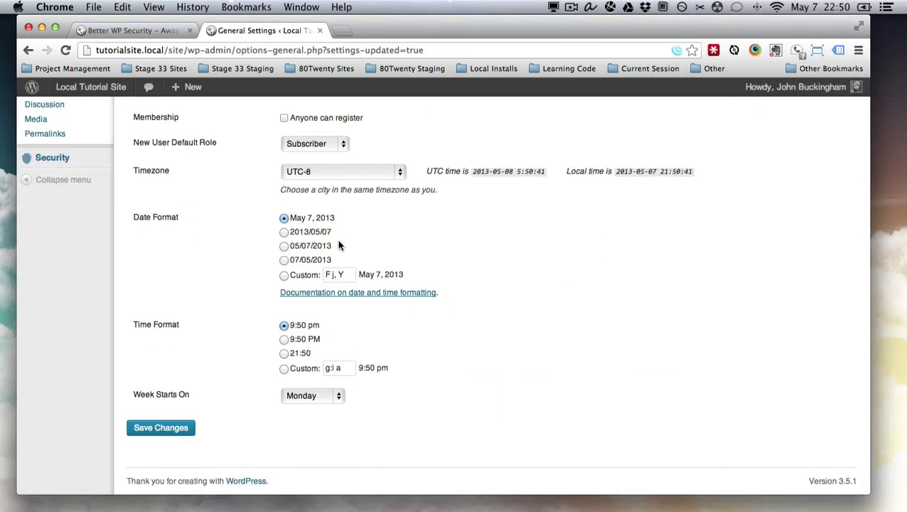
{"action": "left_click", "coordinate": [328, 173]}
{"action": "left_click", "coordinate": [413, 202]}
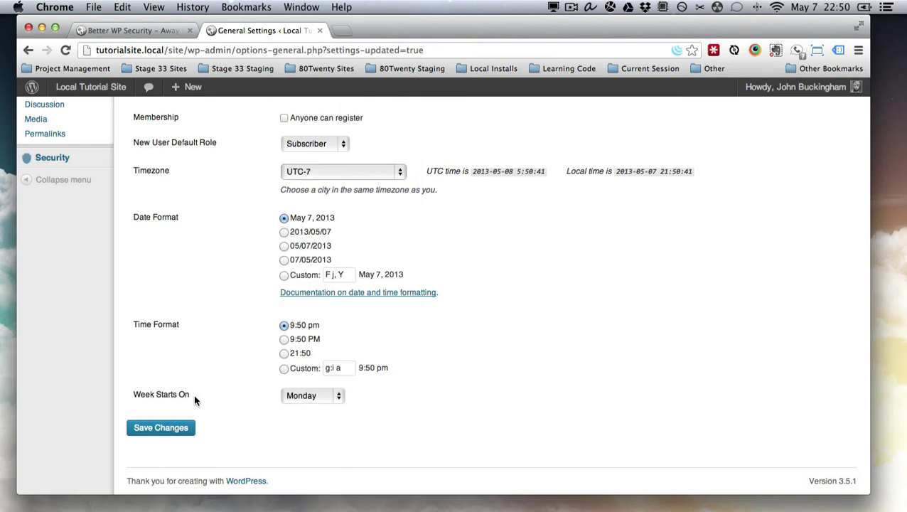
{"action": "left_click", "coordinate": [163, 427]}
{"action": "scroll", "coordinate": [626, 369], "scroll_direction": "down", "scroll_amount": 1}
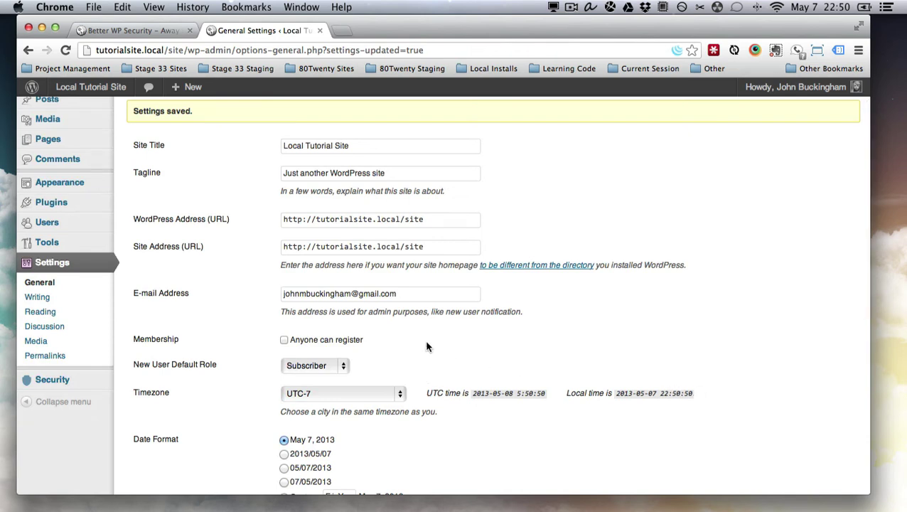
{"action": "left_click", "coordinate": [138, 30]}
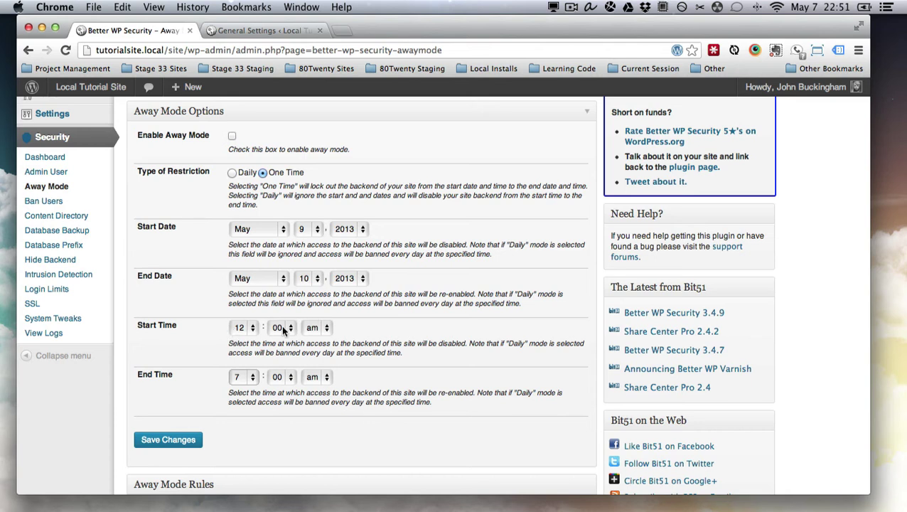
Step: Enable Away Mode with a Daily restriction and set the End Time hour to 6
{"action": "left_click", "coordinate": [233, 136]}
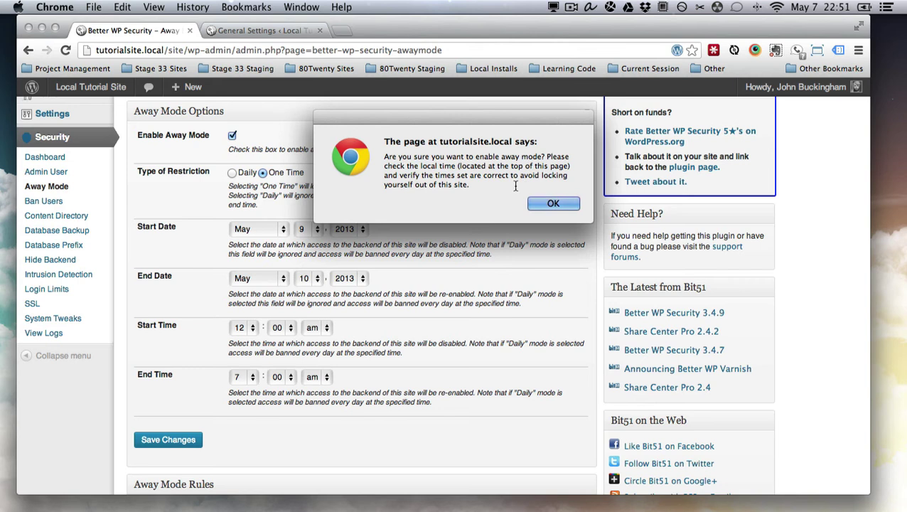
{"action": "left_click", "coordinate": [553, 203]}
{"action": "left_click", "coordinate": [233, 173]}
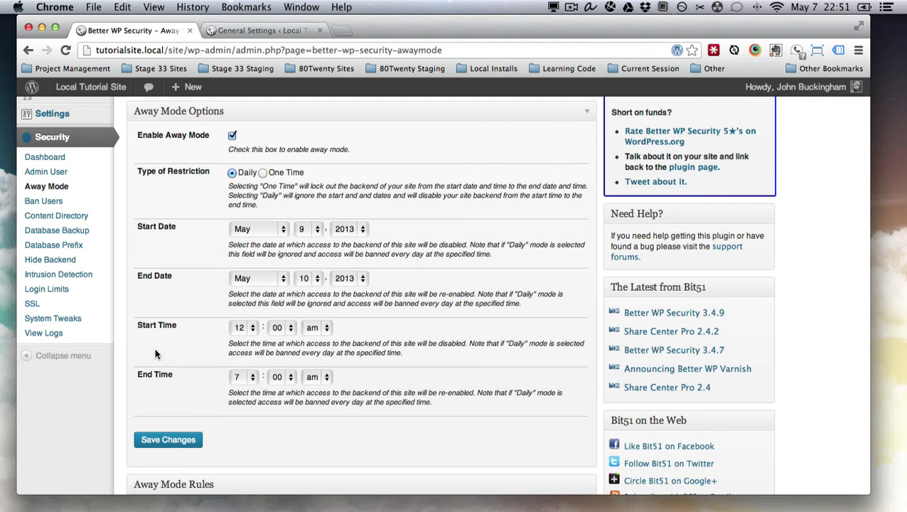
{"action": "left_click", "coordinate": [240, 377]}
{"action": "left_click", "coordinate": [238, 365]}
{"action": "scroll", "coordinate": [412, 375], "scroll_direction": "up", "scroll_amount": 1}
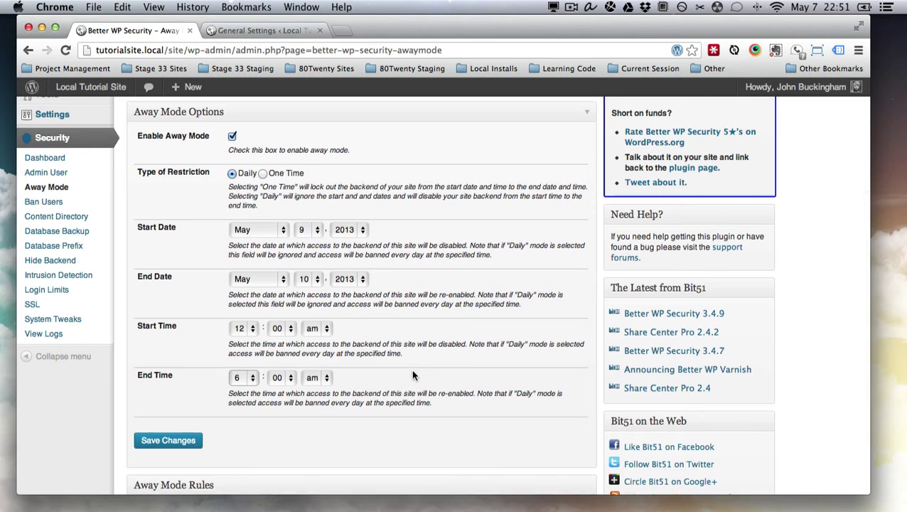
{"action": "scroll", "coordinate": [412, 375], "scroll_direction": "down", "scroll_amount": 3}
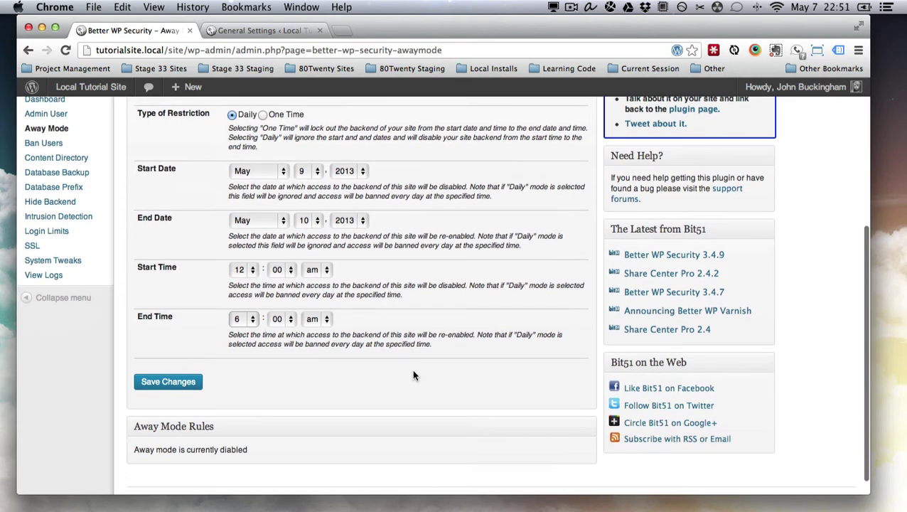
{"action": "scroll", "coordinate": [446, 410], "scroll_direction": "up", "scroll_amount": 2}
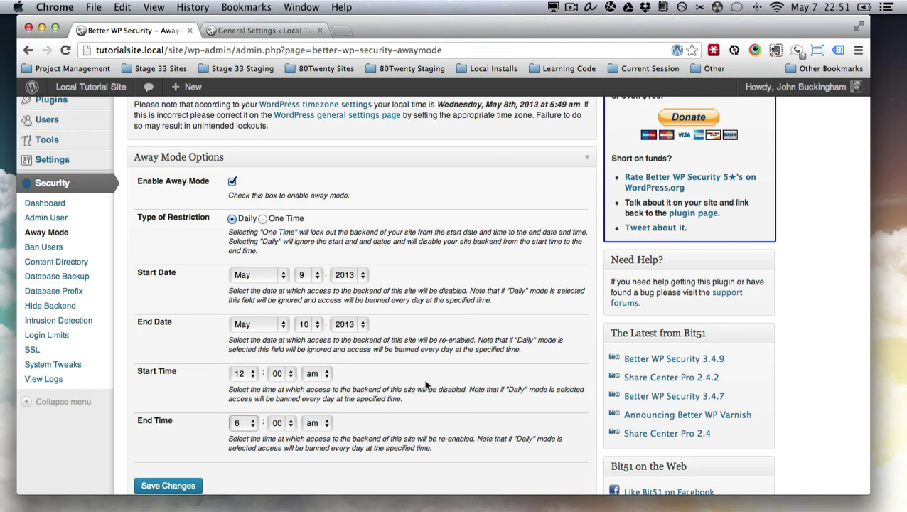
Step: Turn Away Mode back off, save the Away Mode options and return to the System Status list
{"action": "left_click", "coordinate": [233, 181]}
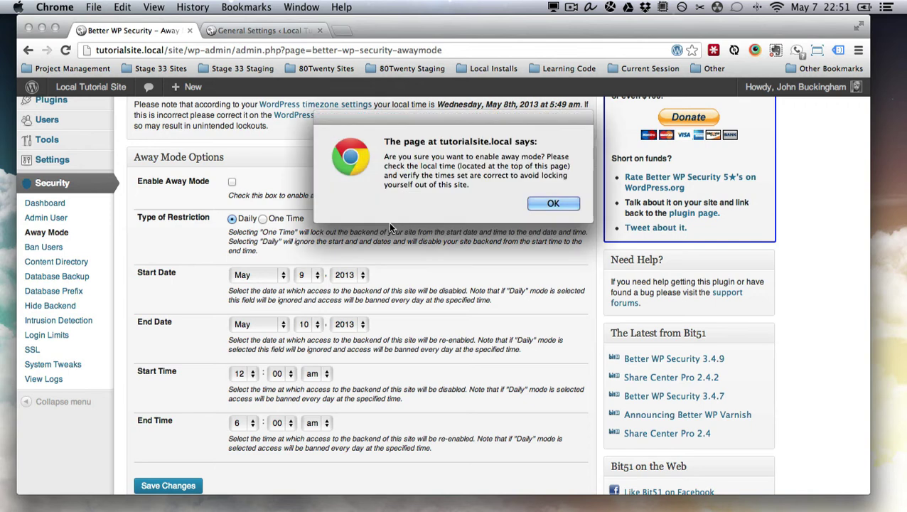
{"action": "left_click", "coordinate": [547, 208]}
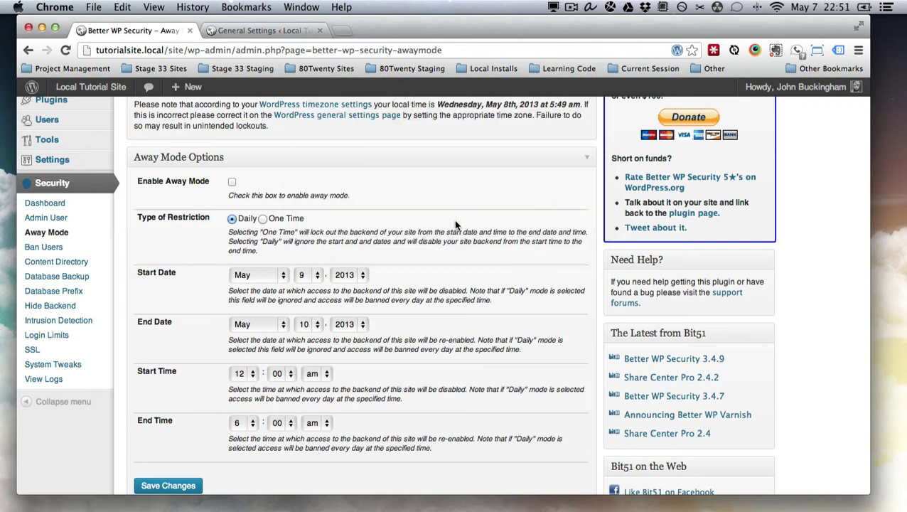
{"action": "scroll", "coordinate": [358, 308], "scroll_direction": "down", "scroll_amount": 4}
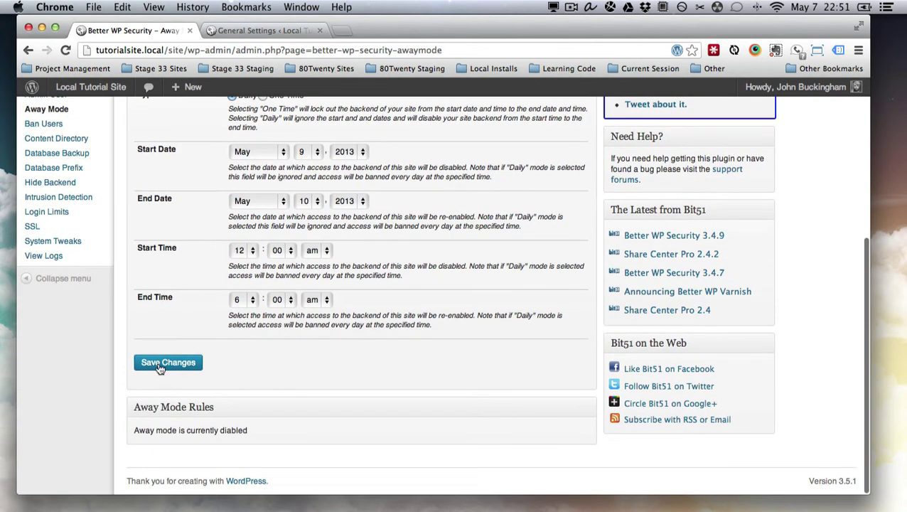
{"action": "left_click", "coordinate": [159, 365]}
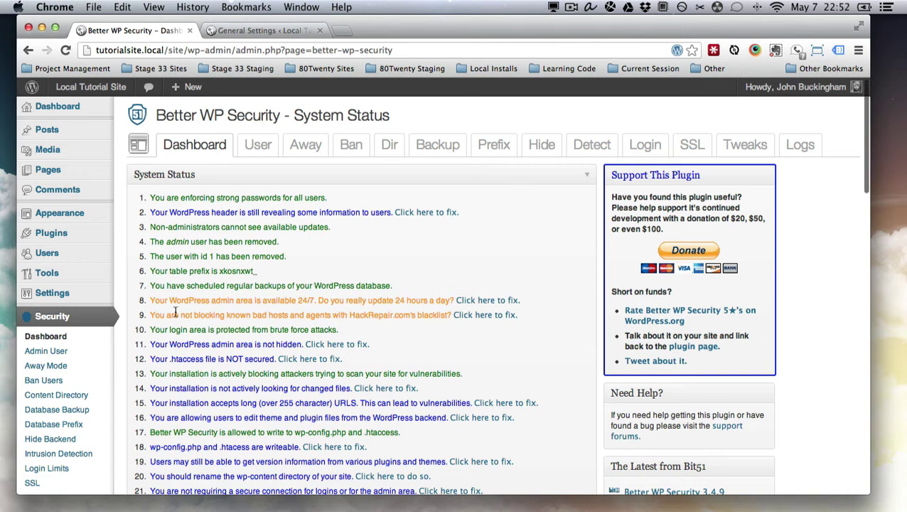
Step: Open the fix for the System Status item on bad hosts and agents and enable the Default Banned List
{"action": "left_click", "coordinate": [461, 316]}
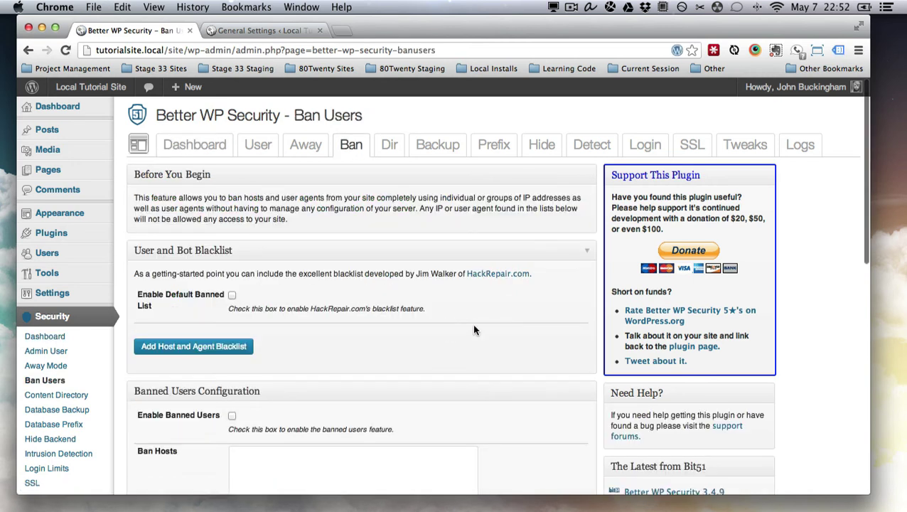
{"action": "scroll", "coordinate": [455, 320], "scroll_direction": "down", "scroll_amount": 1}
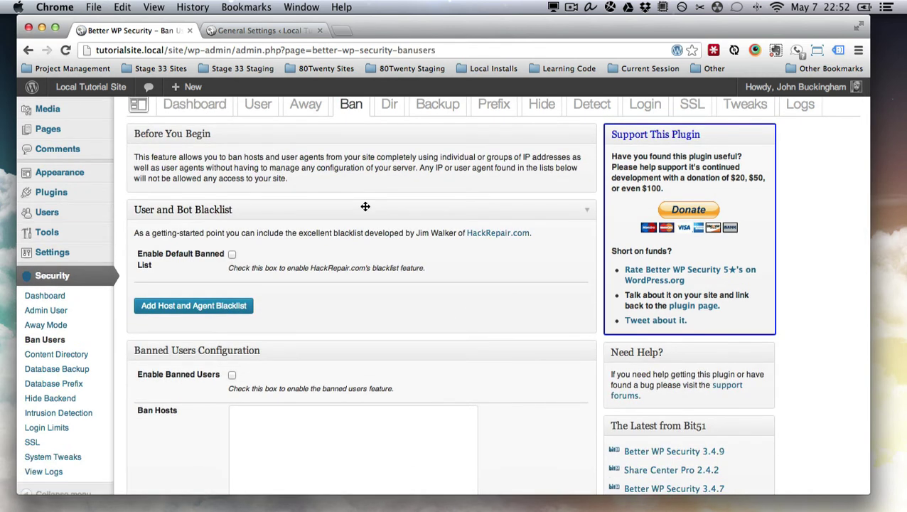
{"action": "left_click", "coordinate": [231, 256]}
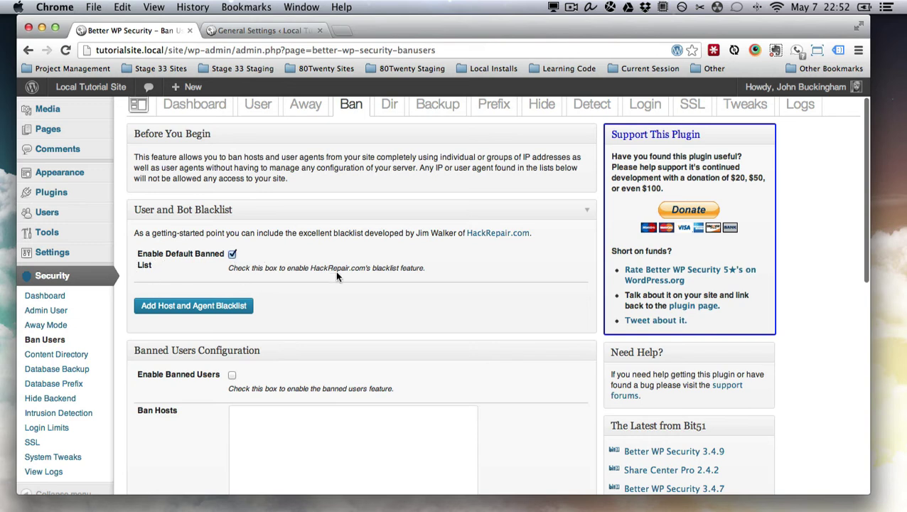
Step: Copy the HackRepair.com address from the blacklist description and open that site in a new browser tab
{"action": "left_click_drag", "start_coordinate": [309, 268], "coordinate": [365, 269]}
{"action": "key", "text": "super+c"}
{"action": "key", "text": "super+t"}
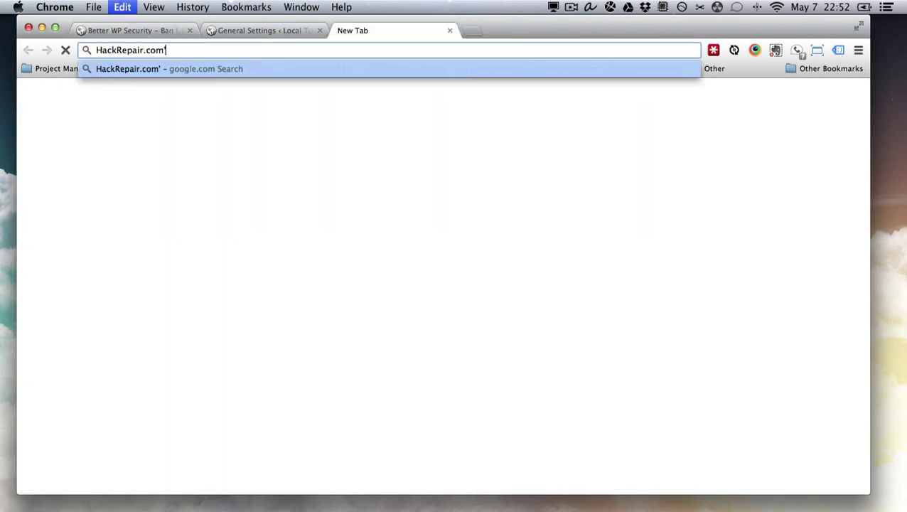
{"action": "key", "text": "super+v"}
{"action": "key", "text": "Return"}
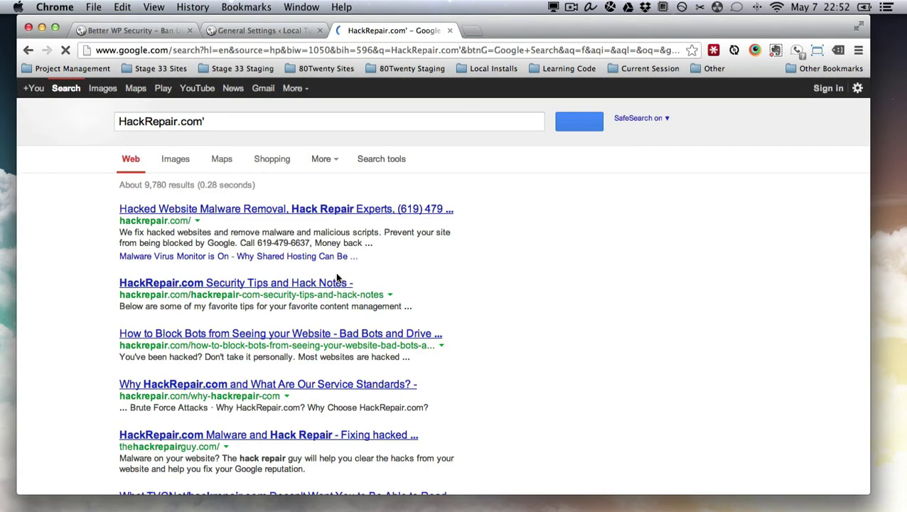
{"action": "left_click", "coordinate": [259, 48]}
{"action": "key", "text": "super+v"}
{"action": "key", "text": "BackSpace"}
{"action": "key", "text": "Return"}
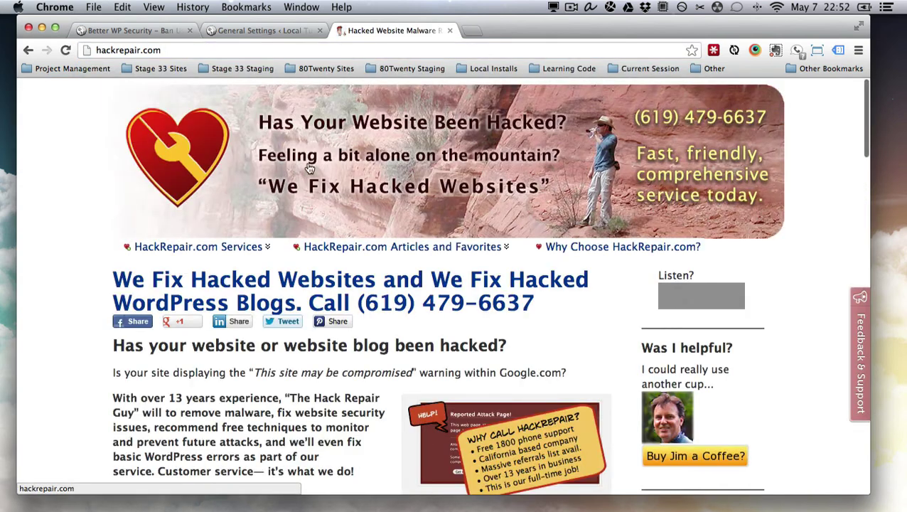
Step: Look through the HackRepair.com home page, close its tab and return to the Ban Users page
{"action": "scroll", "coordinate": [436, 236], "scroll_direction": "down", "scroll_amount": 2}
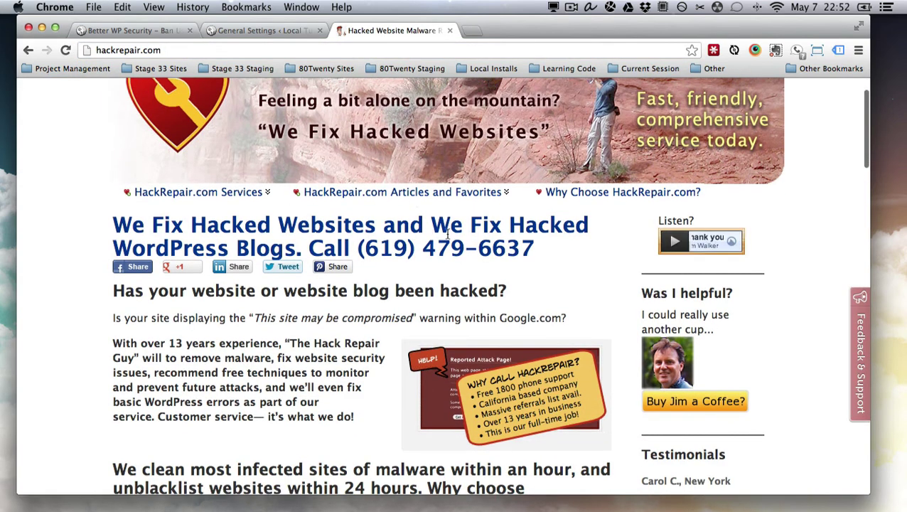
{"action": "scroll", "coordinate": [455, 262], "scroll_direction": "down", "scroll_amount": 4}
{"action": "scroll", "coordinate": [451, 271], "scroll_direction": "down", "scroll_amount": 15}
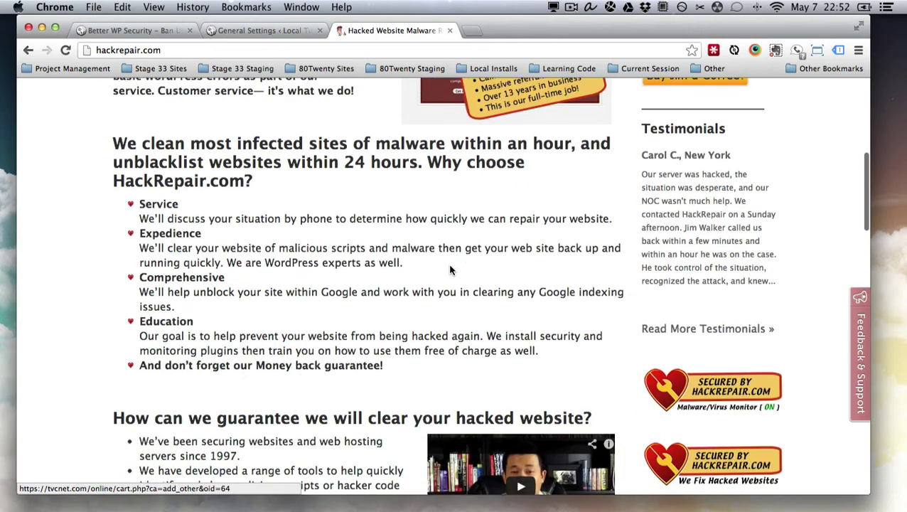
{"action": "scroll", "coordinate": [449, 265], "scroll_direction": "down", "scroll_amount": 11}
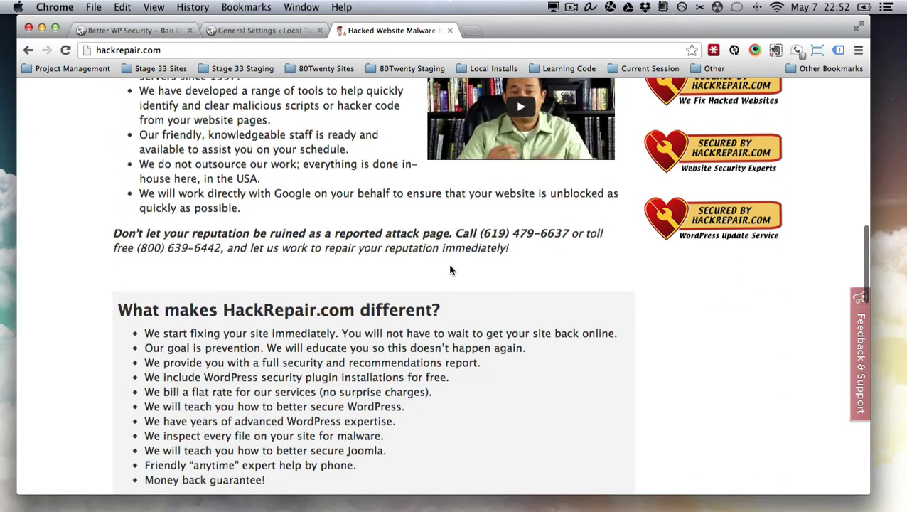
{"action": "scroll", "coordinate": [457, 271], "scroll_direction": "down", "scroll_amount": 4}
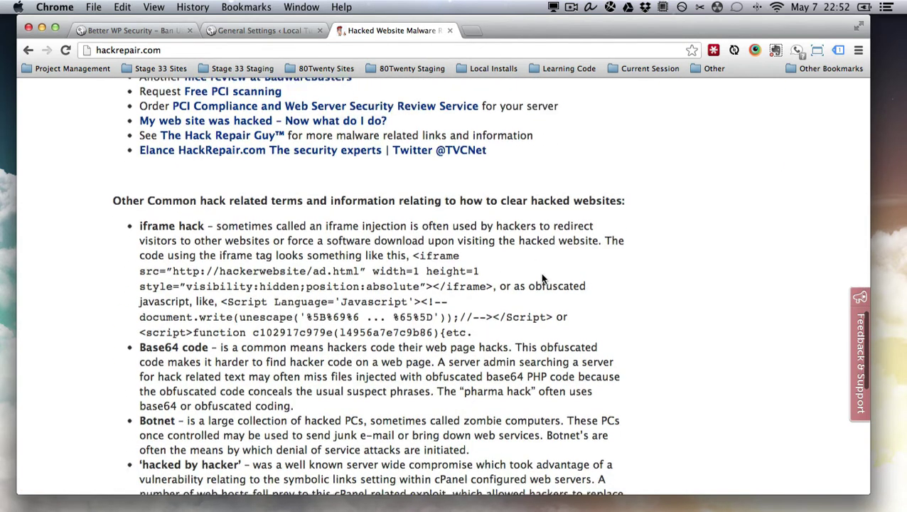
{"action": "scroll", "coordinate": [539, 275], "scroll_direction": "down", "scroll_amount": 15}
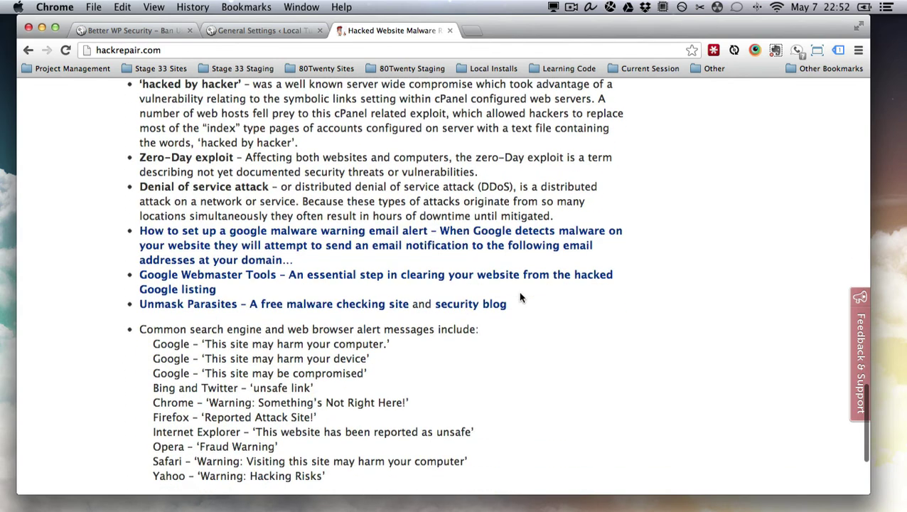
{"action": "scroll", "coordinate": [518, 291], "scroll_direction": "up", "scroll_amount": 20}
{"action": "scroll", "coordinate": [515, 286], "scroll_direction": "up", "scroll_amount": 20}
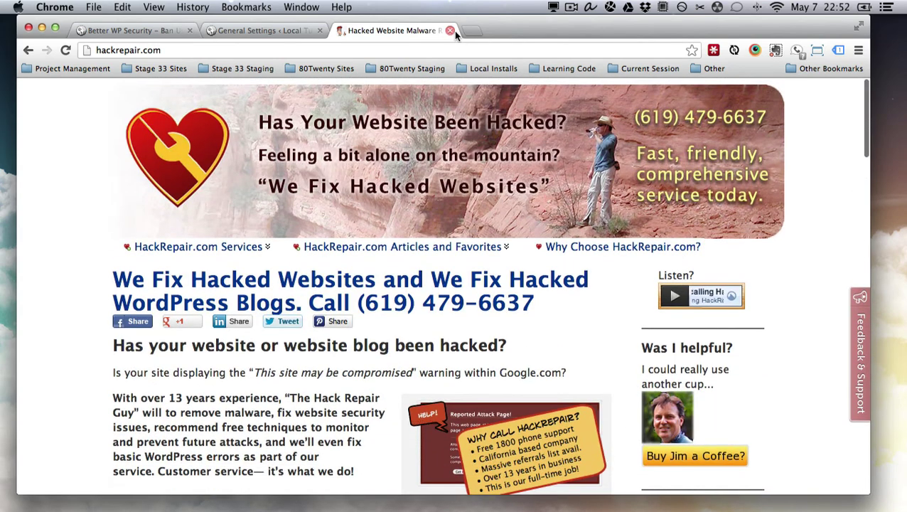
{"action": "left_click", "coordinate": [450, 31]}
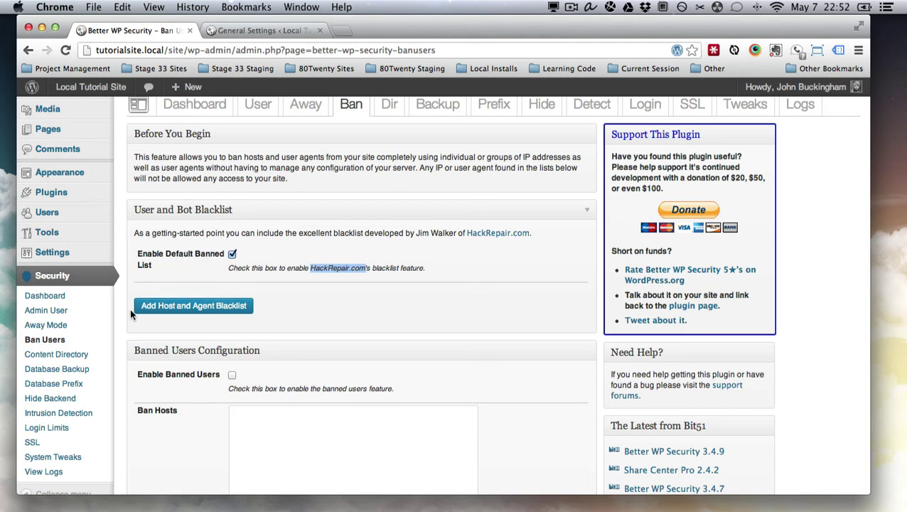
Step: Add the host and agent blacklist, enable Banned Users with empty host and user agent lists, and save the changes
{"action": "left_click", "coordinate": [159, 308]}
{"action": "left_click", "coordinate": [252, 305]}
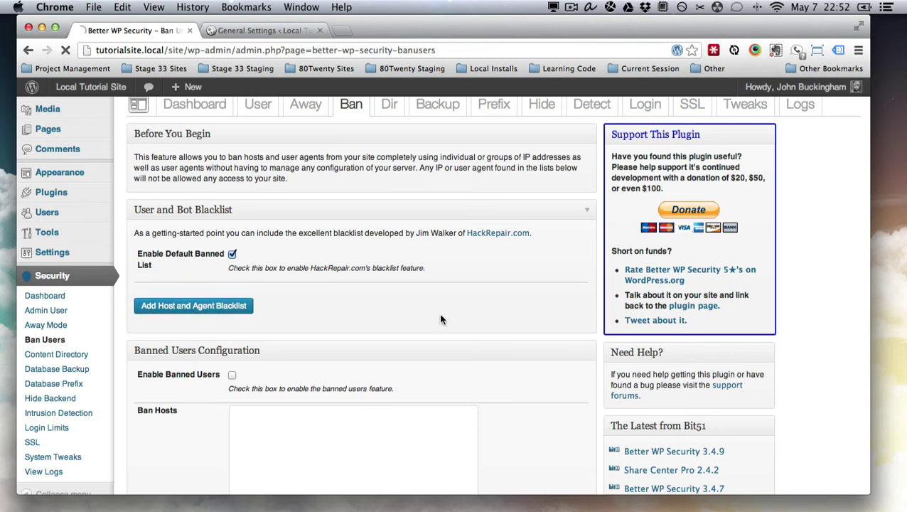
{"action": "left_click", "coordinate": [231, 308]}
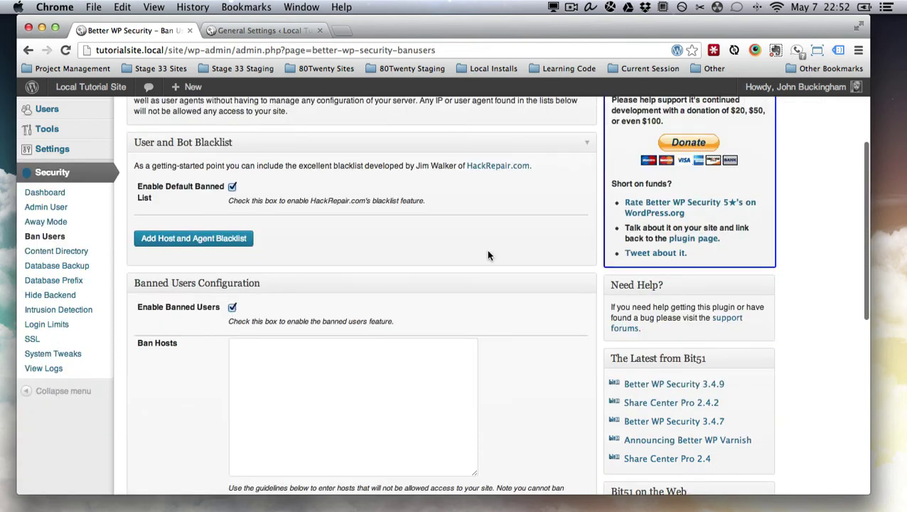
{"action": "scroll", "coordinate": [486, 249], "scroll_direction": "down", "scroll_amount": 5}
{"action": "scroll", "coordinate": [339, 239], "scroll_direction": "down", "scroll_amount": 3}
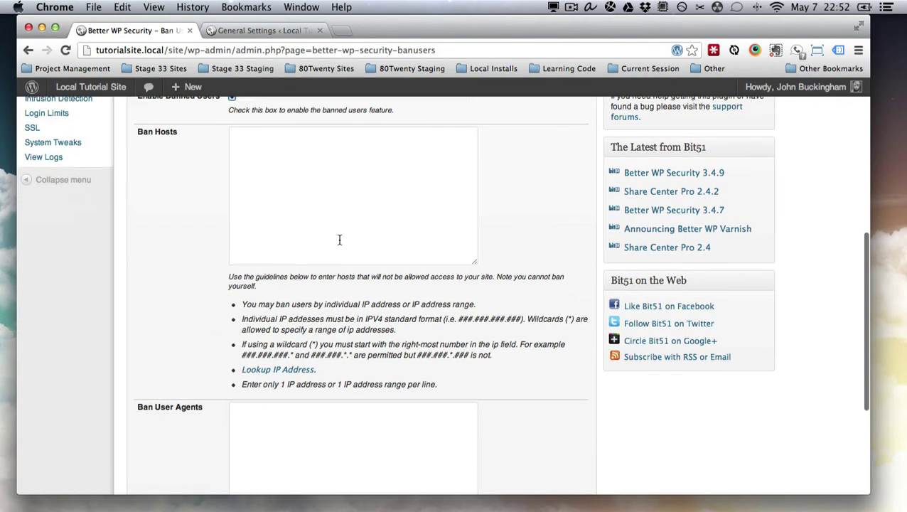
{"action": "scroll", "coordinate": [369, 342], "scroll_direction": "up", "scroll_amount": 7}
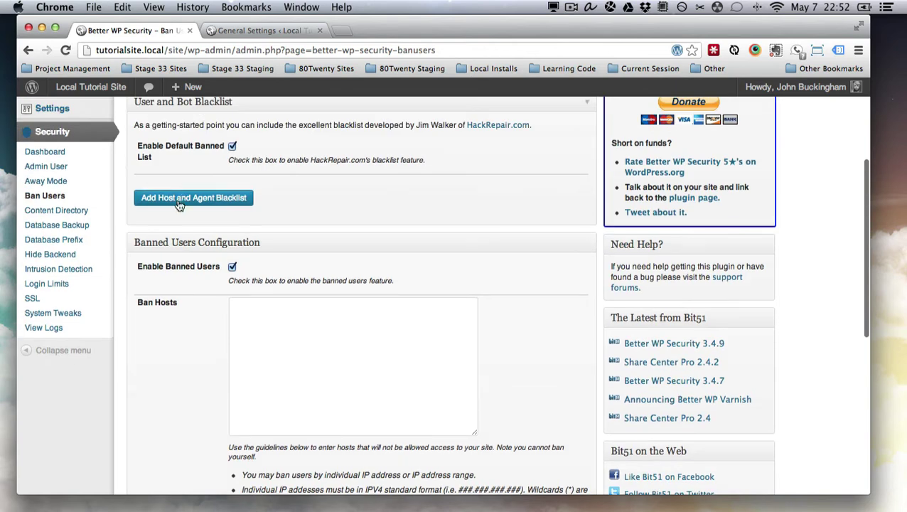
{"action": "scroll", "coordinate": [281, 169], "scroll_direction": "down", "scroll_amount": 1}
{"action": "scroll", "coordinate": [283, 330], "scroll_direction": "down", "scroll_amount": 10}
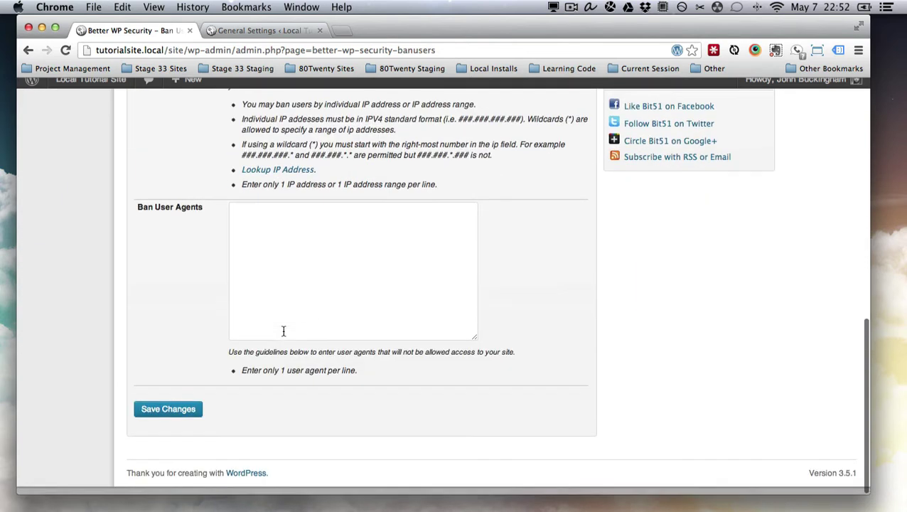
{"action": "left_click", "coordinate": [186, 416]}
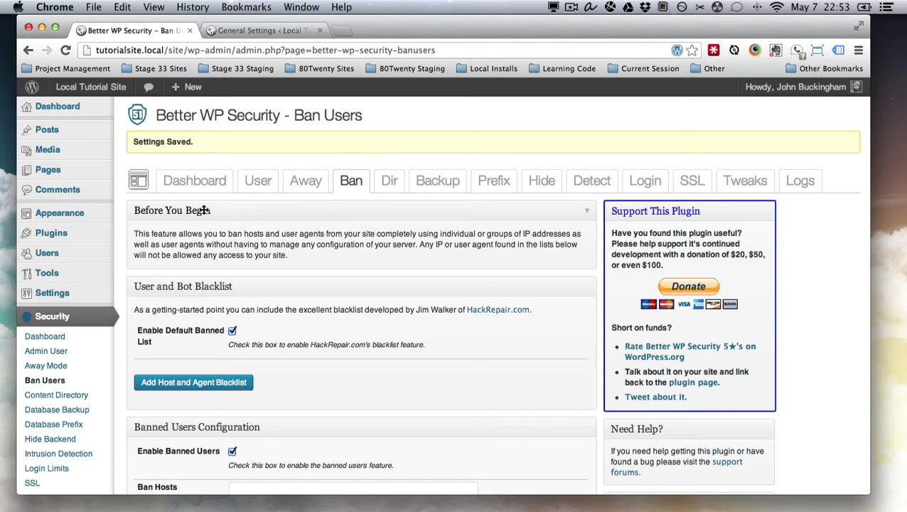
Step: Review the System Status list and go through the User, Away and Ban pages to the wp-content directory page
{"action": "left_click", "coordinate": [201, 185]}
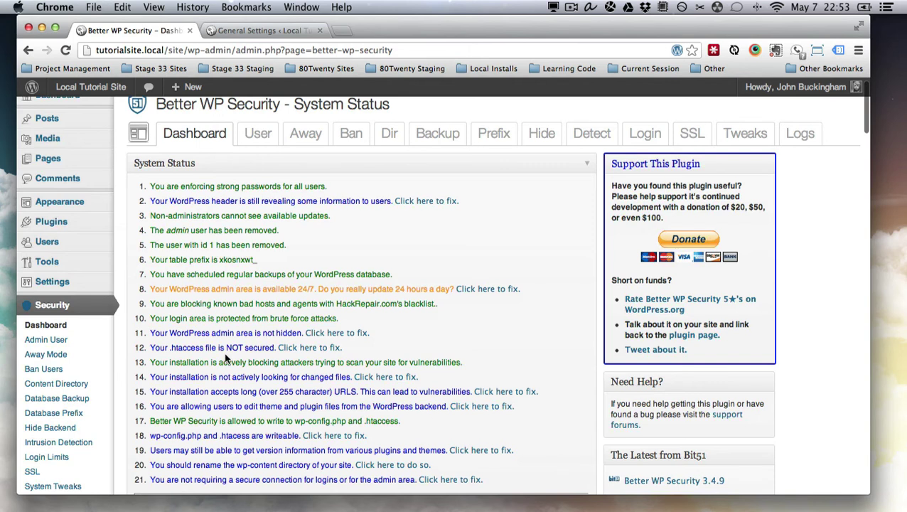
{"action": "left_click", "coordinate": [259, 146]}
{"action": "left_click", "coordinate": [304, 147]}
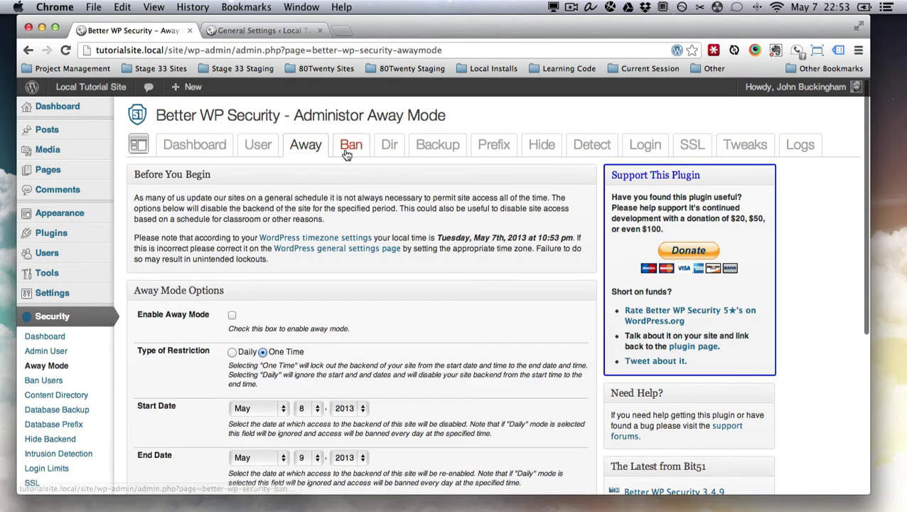
{"action": "left_click", "coordinate": [348, 153]}
{"action": "left_click", "coordinate": [388, 145]}
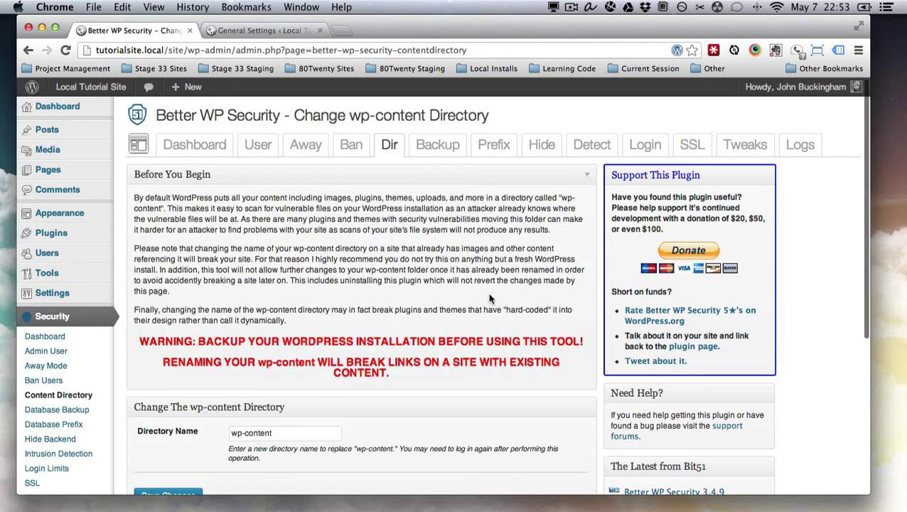
Step: Examine the backup and broken-link warnings about renaming the wp-content directory, leaving the directory name as it is
{"action": "scroll", "coordinate": [390, 298], "scroll_direction": "down", "scroll_amount": 3}
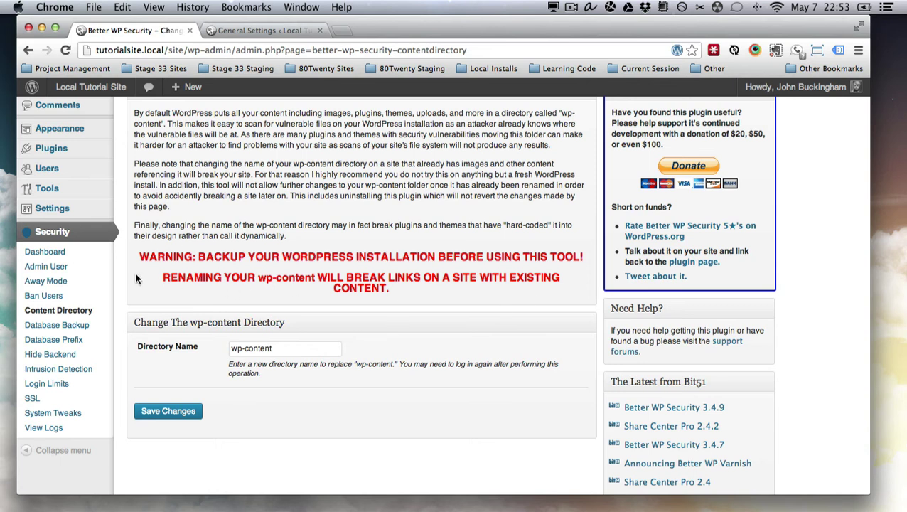
{"action": "left_click_drag", "start_coordinate": [167, 278], "coordinate": [435, 284]}
{"action": "left_click", "coordinate": [435, 285]}
{"action": "scroll", "coordinate": [316, 305], "scroll_direction": "up", "scroll_amount": 2}
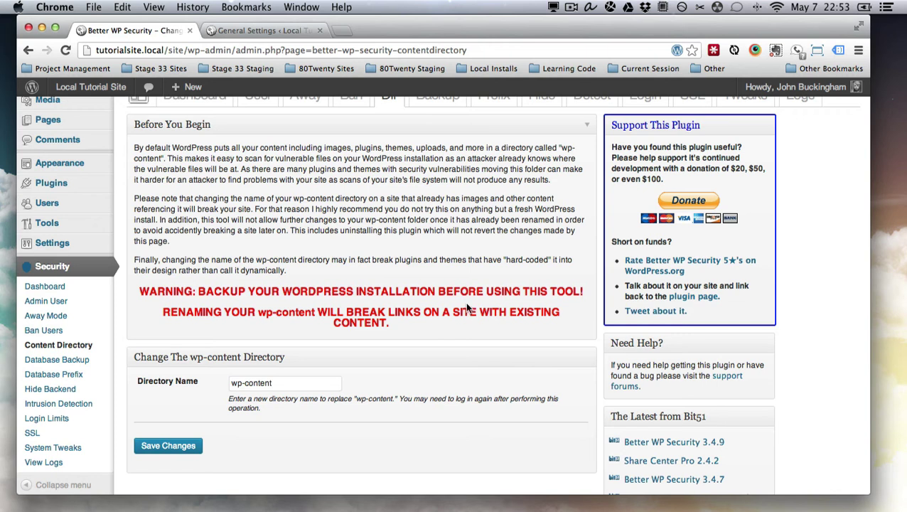
{"action": "left_click_drag", "start_coordinate": [198, 291], "coordinate": [572, 293]}
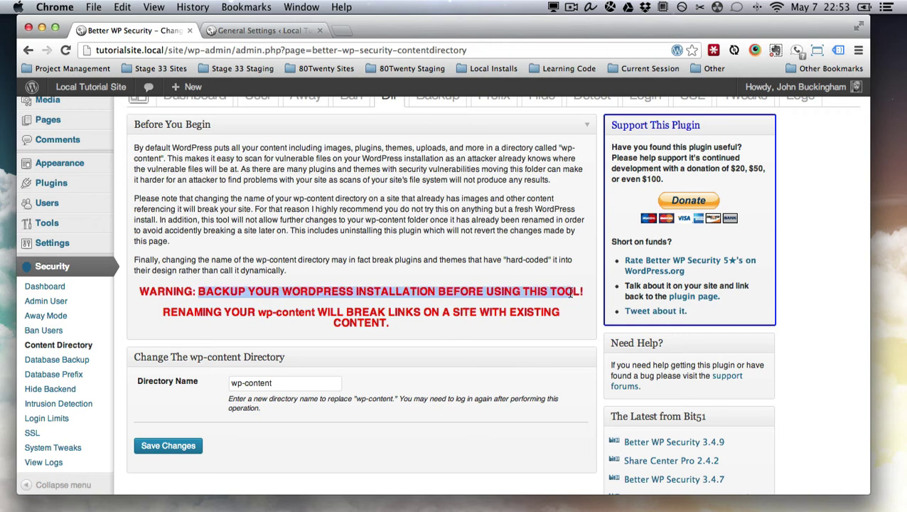
{"action": "left_click", "coordinate": [527, 338]}
{"action": "scroll", "coordinate": [525, 340], "scroll_direction": "up", "scroll_amount": 3}
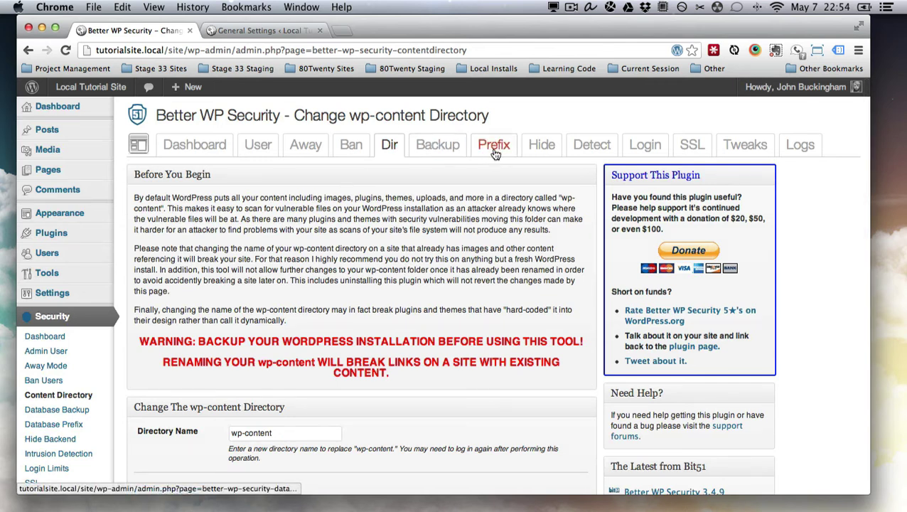
Step: Review the Hide Backend options and Secret Key notes without changing them, and go to the Intrusion Detection page
{"action": "left_click", "coordinate": [540, 147]}
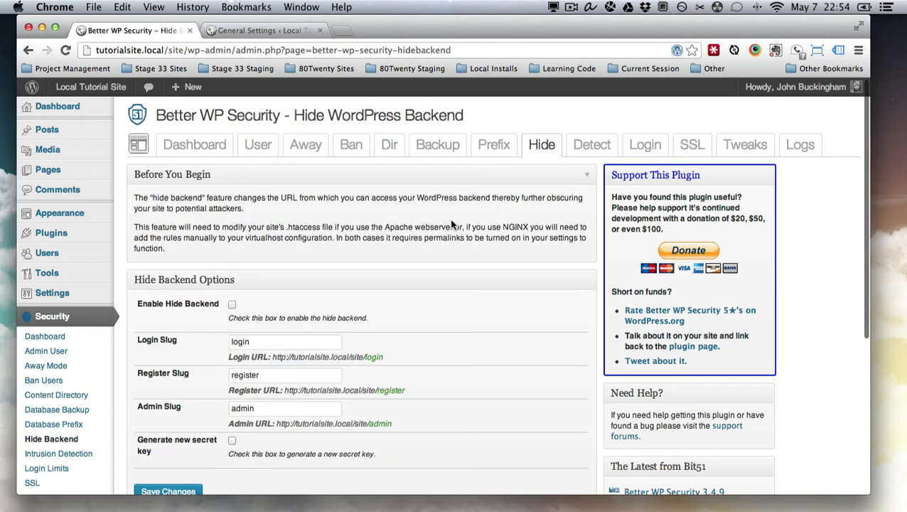
{"action": "scroll", "coordinate": [455, 217], "scroll_direction": "down", "scroll_amount": 2}
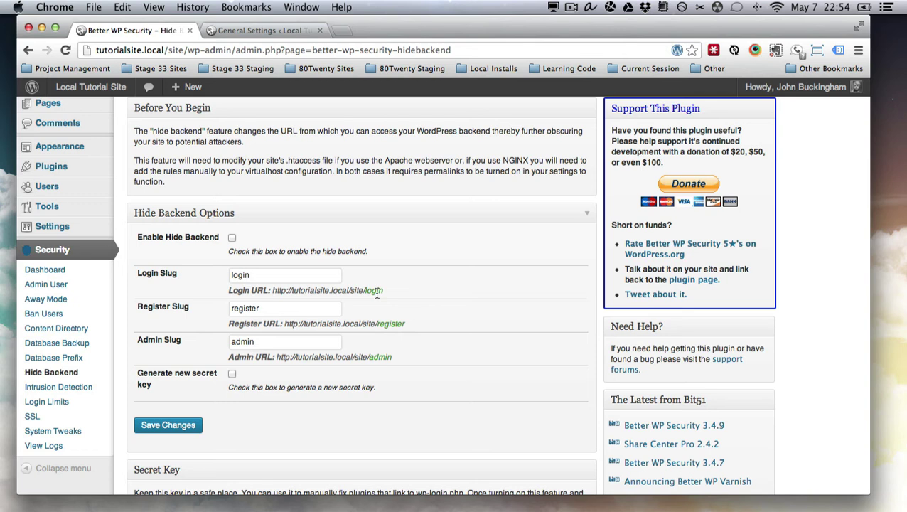
{"action": "scroll", "coordinate": [377, 293], "scroll_direction": "down", "scroll_amount": 5}
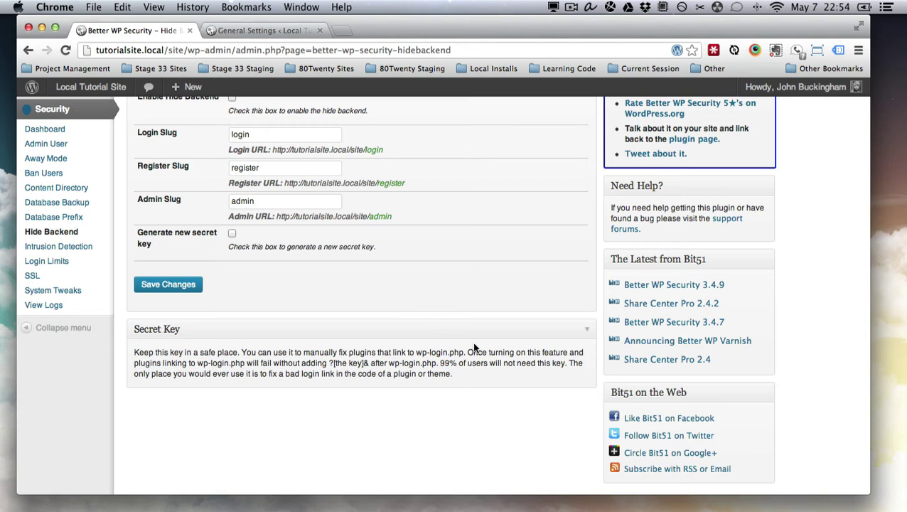
{"action": "scroll", "coordinate": [465, 368], "scroll_direction": "up", "scroll_amount": 2}
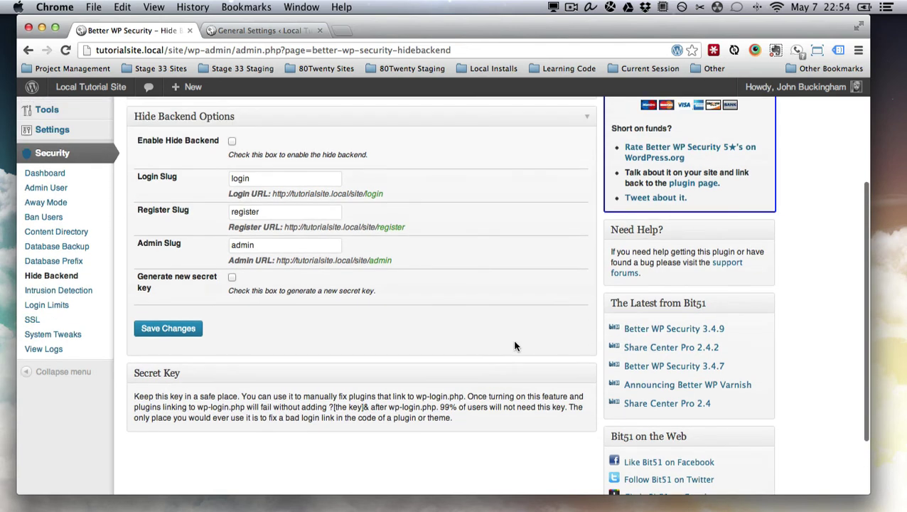
{"action": "scroll", "coordinate": [509, 341], "scroll_direction": "up", "scroll_amount": 5}
{"action": "key", "text": "super+r"}
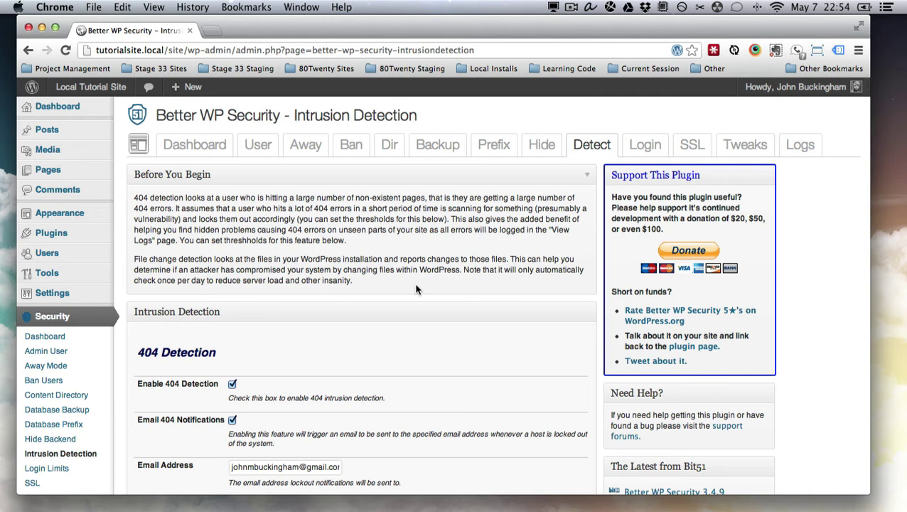
Step: Turn off Email 404 Notifications in the 404 Detection settings, leaving 404 detection enabled, and save the form
{"action": "scroll", "coordinate": [416, 288], "scroll_direction": "down", "scroll_amount": 2}
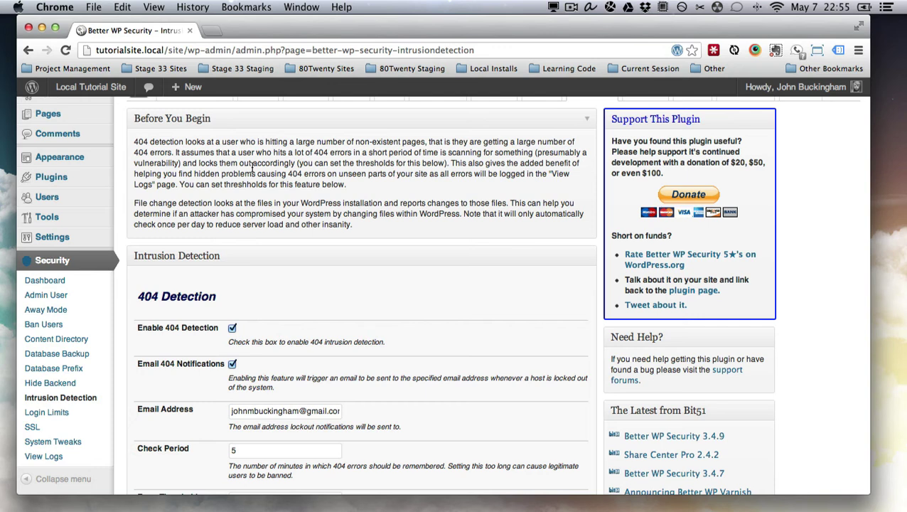
{"action": "scroll", "coordinate": [252, 168], "scroll_direction": "down", "scroll_amount": 3}
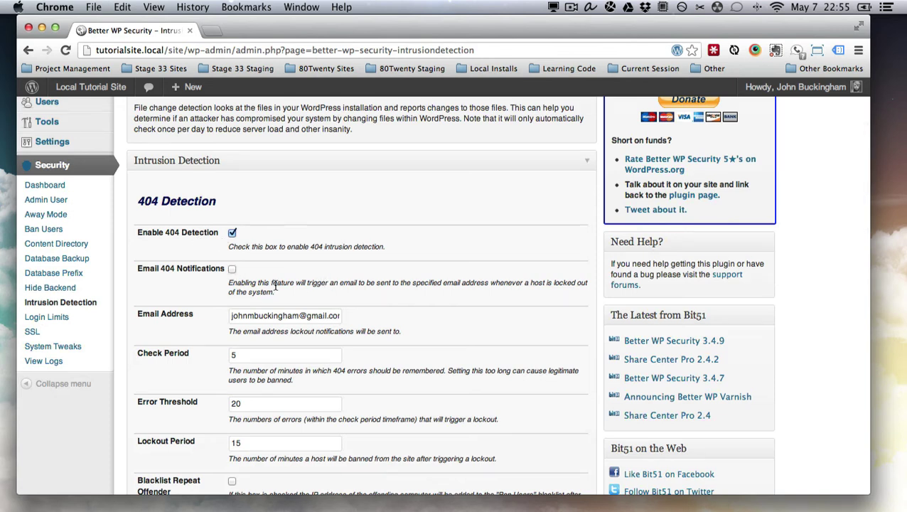
{"action": "left_click", "coordinate": [268, 315]}
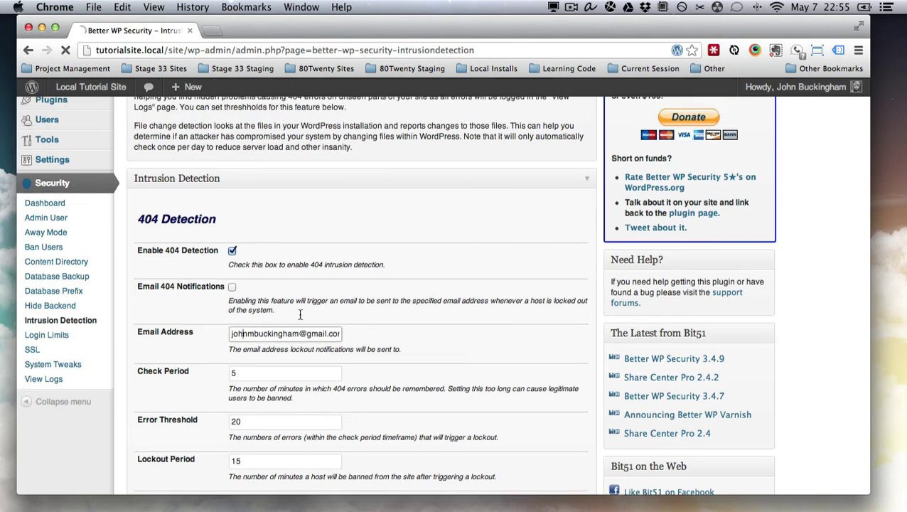
{"action": "scroll", "coordinate": [438, 301], "scroll_direction": "down", "scroll_amount": 2}
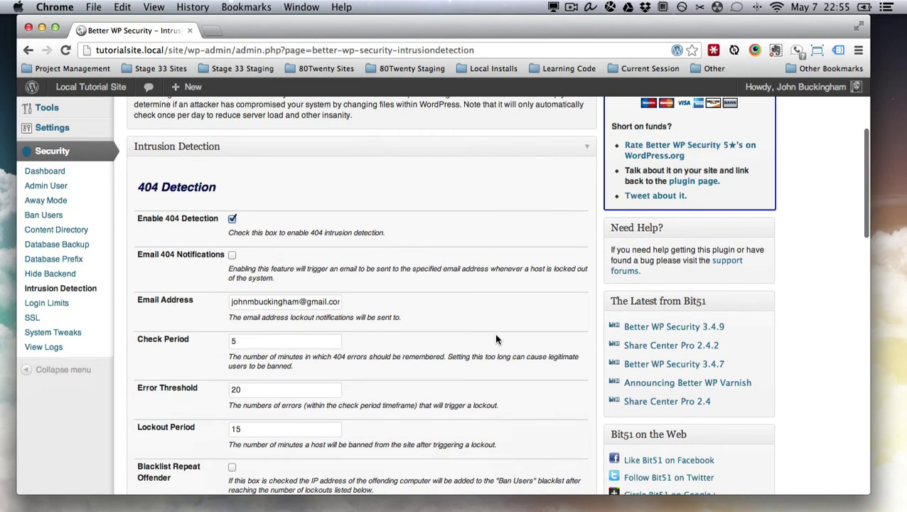
{"action": "scroll", "coordinate": [501, 360], "scroll_direction": "up", "scroll_amount": 5}
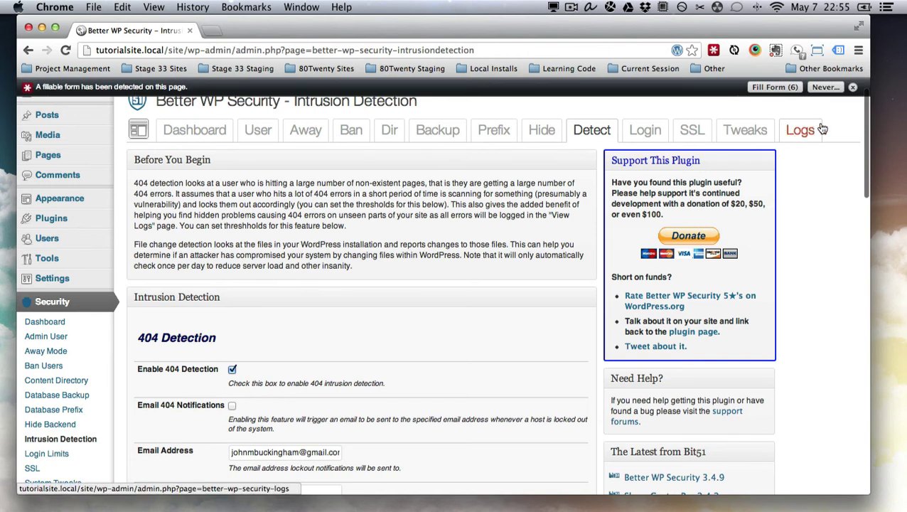
Step: Examine the 404 Detection check period, error threshold and lockout period, and the Blacklist Repeat Offender option with its warning
{"action": "scroll", "coordinate": [447, 312], "scroll_direction": "down", "scroll_amount": 7}
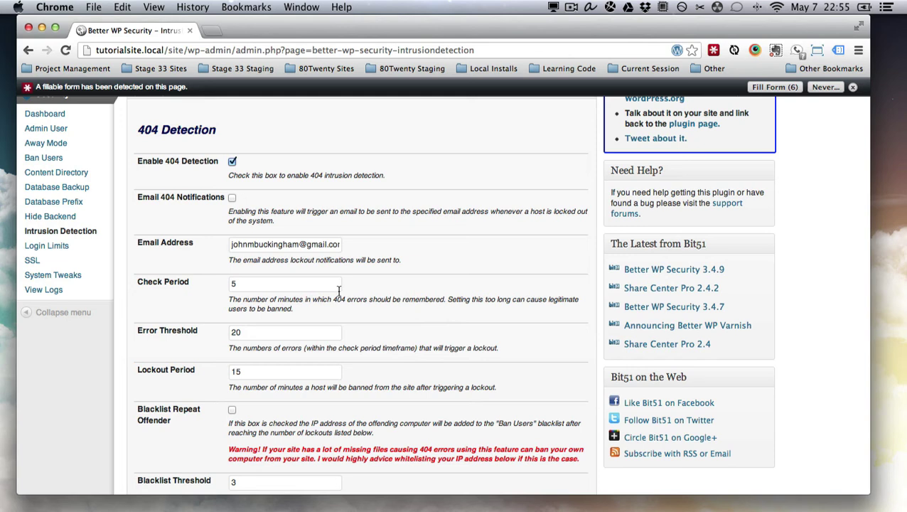
{"action": "left_click", "coordinate": [244, 284]}
{"action": "left_click", "coordinate": [270, 327]}
{"action": "scroll", "coordinate": [408, 328], "scroll_direction": "down", "scroll_amount": 2}
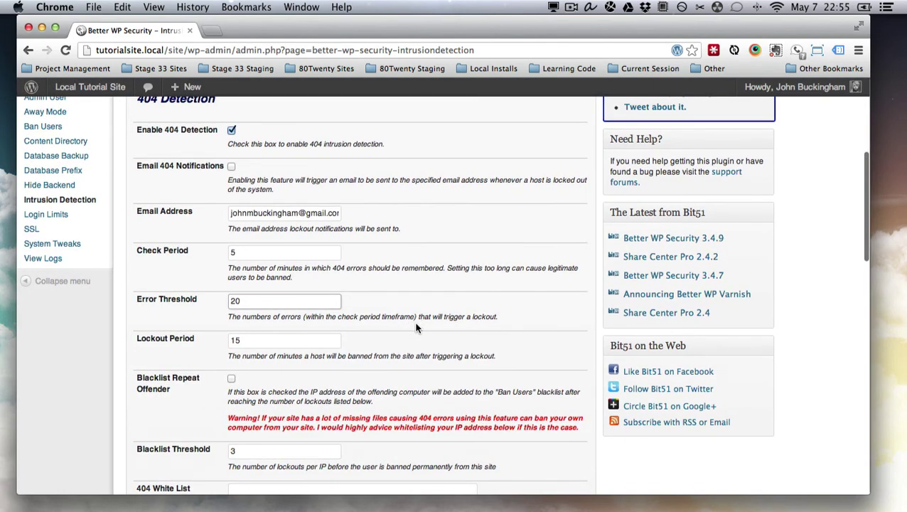
{"action": "scroll", "coordinate": [408, 327], "scroll_direction": "up", "scroll_amount": 10}
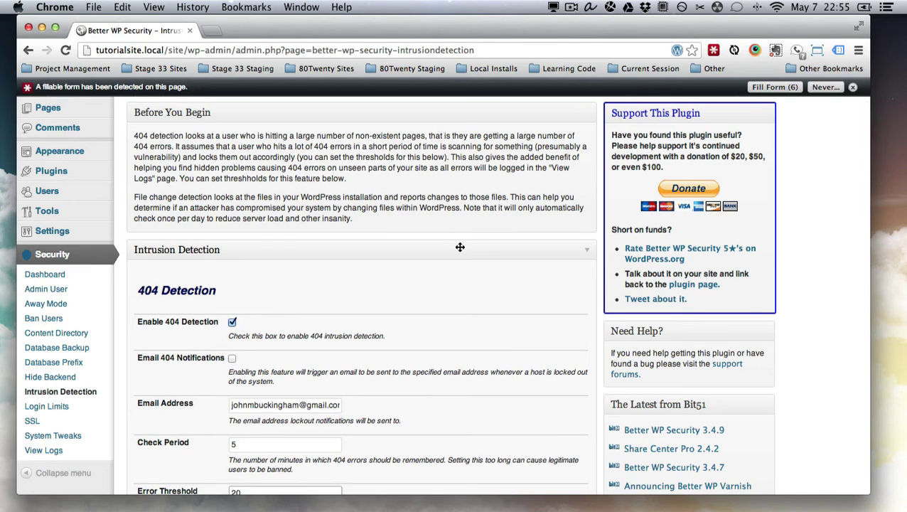
{"action": "scroll", "coordinate": [460, 246], "scroll_direction": "down", "scroll_amount": 8}
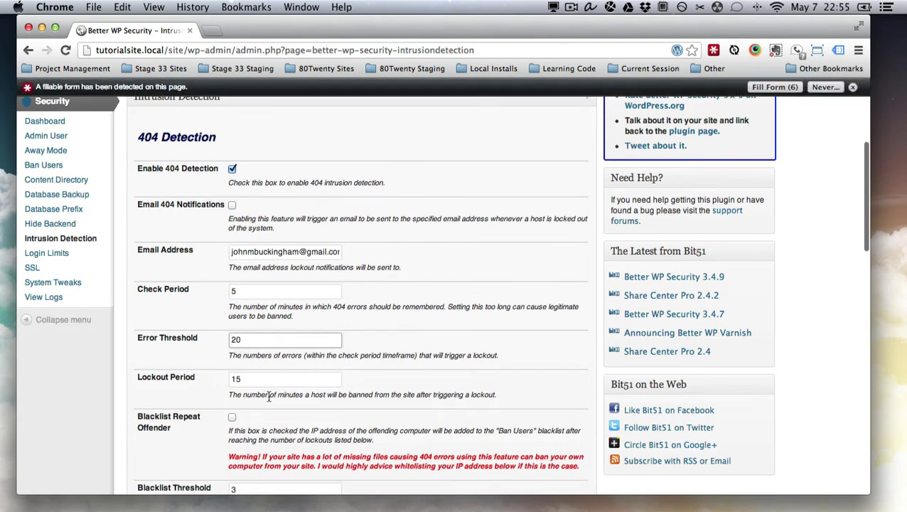
{"action": "left_click", "coordinate": [273, 377]}
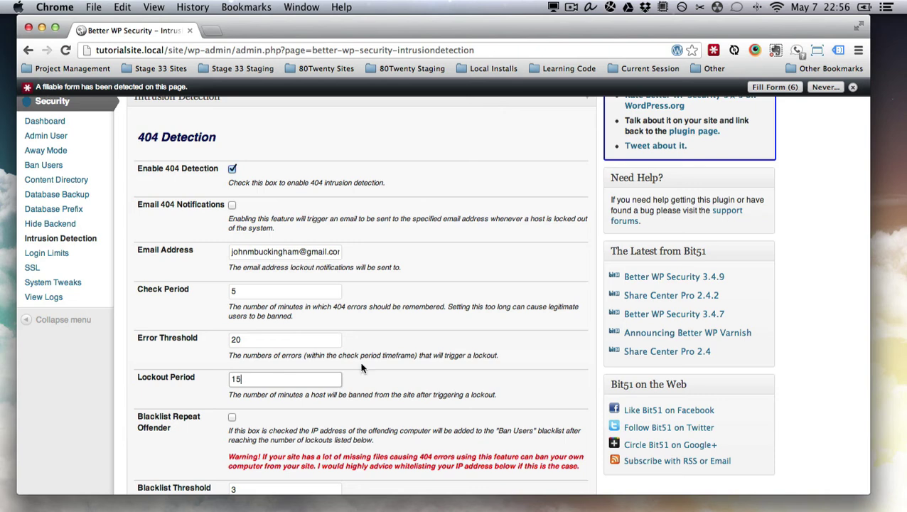
{"action": "scroll", "coordinate": [364, 366], "scroll_direction": "down", "scroll_amount": 3}
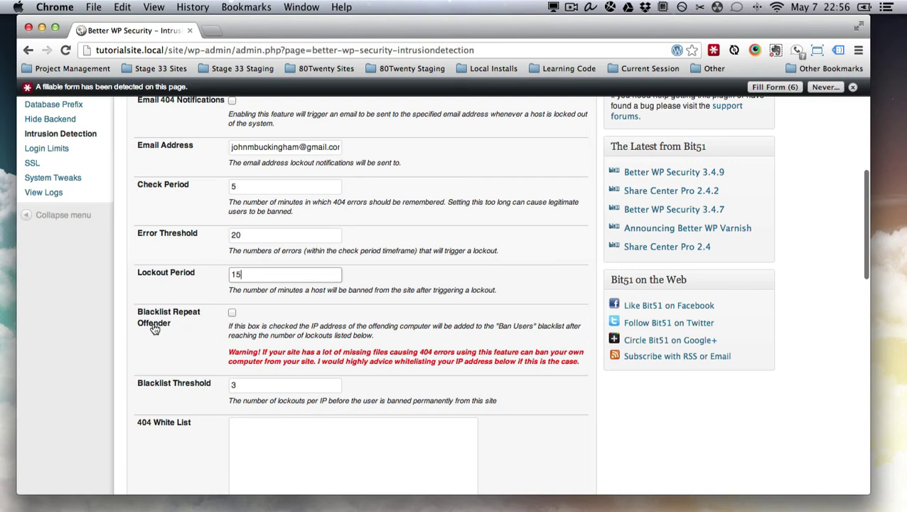
{"action": "scroll", "coordinate": [391, 318], "scroll_direction": "down", "scroll_amount": 1}
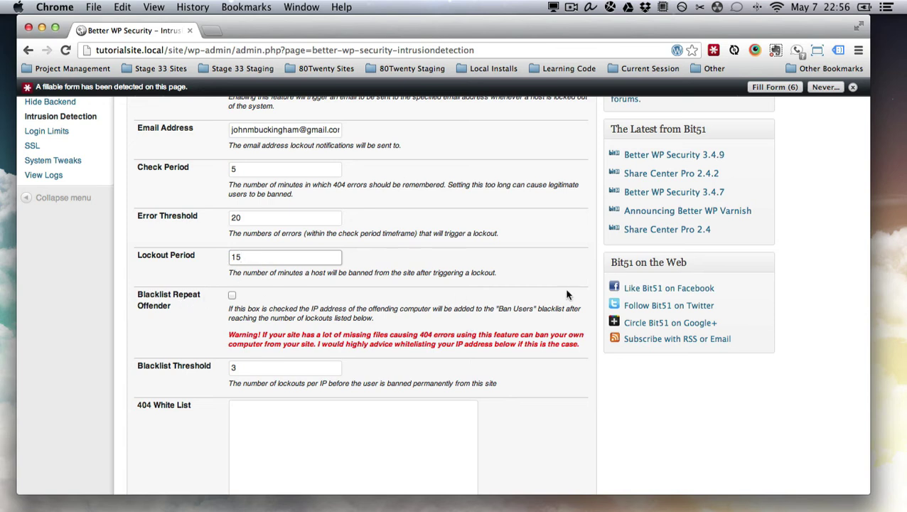
Step: Examine the Blacklist Threshold and the 404 White List with its guidelines, continuing to the File Change Detection section
{"action": "scroll", "coordinate": [511, 290], "scroll_direction": "down", "scroll_amount": 3}
{"action": "left_click", "coordinate": [266, 299]}
{"action": "left_click_drag", "start_coordinate": [246, 318], "coordinate": [341, 325]}
{"action": "left_click", "coordinate": [321, 317]}
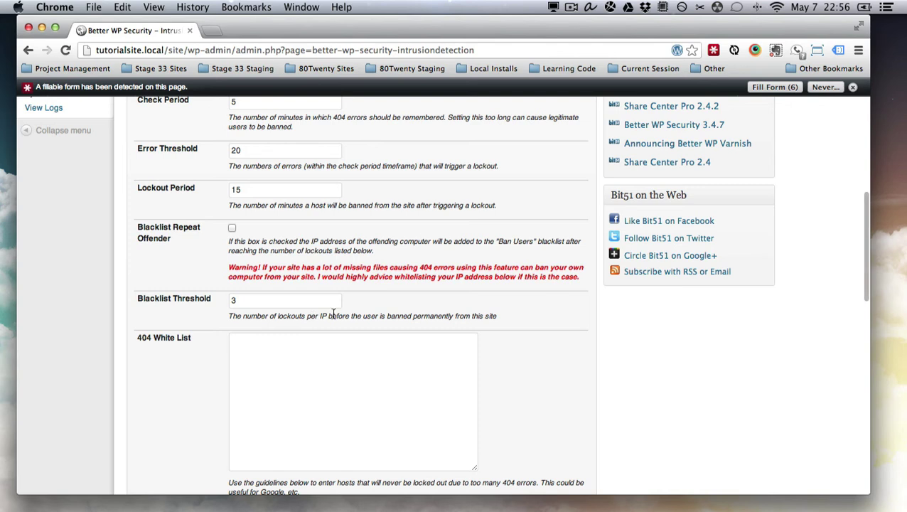
{"action": "scroll", "coordinate": [519, 316], "scroll_direction": "down", "scroll_amount": 3}
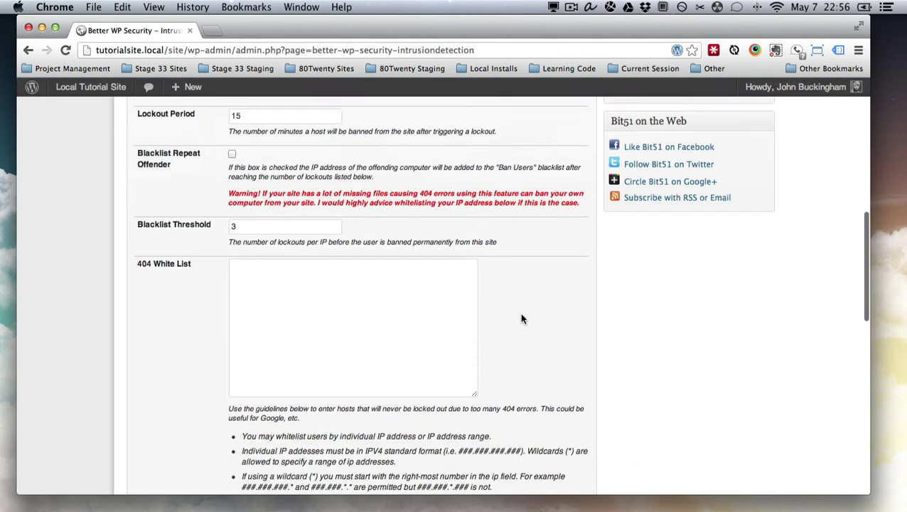
{"action": "left_click", "coordinate": [408, 298]}
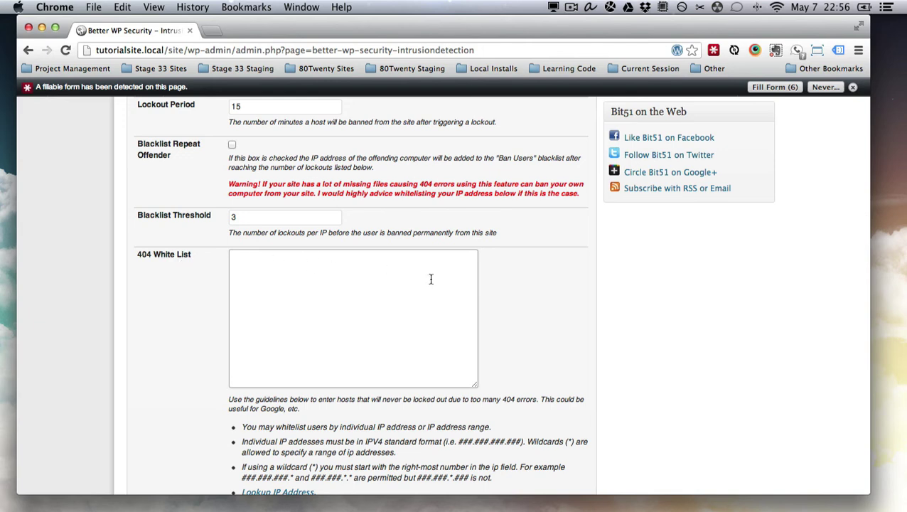
{"action": "scroll", "coordinate": [508, 297], "scroll_direction": "down", "scroll_amount": 5}
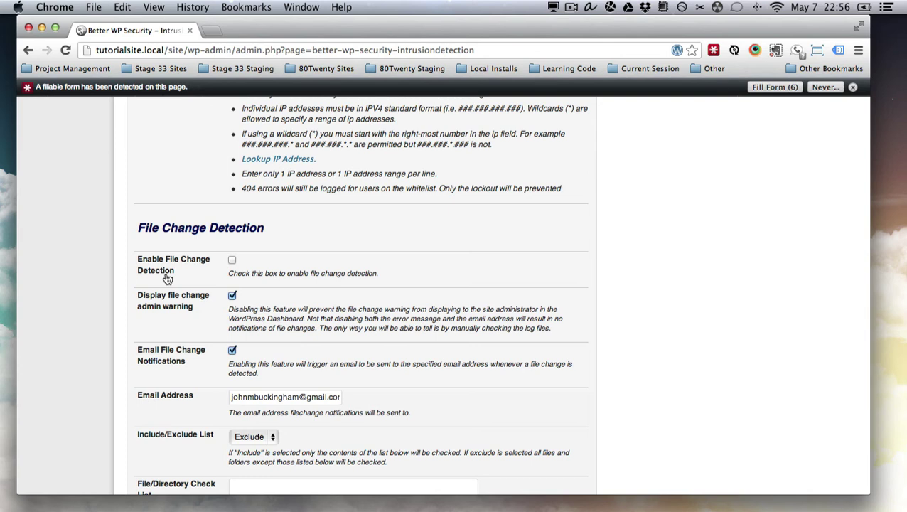
Step: Enable File Change Detection, accept the memory warning, and turn off the display of the file change admin warning
{"action": "left_click", "coordinate": [232, 259]}
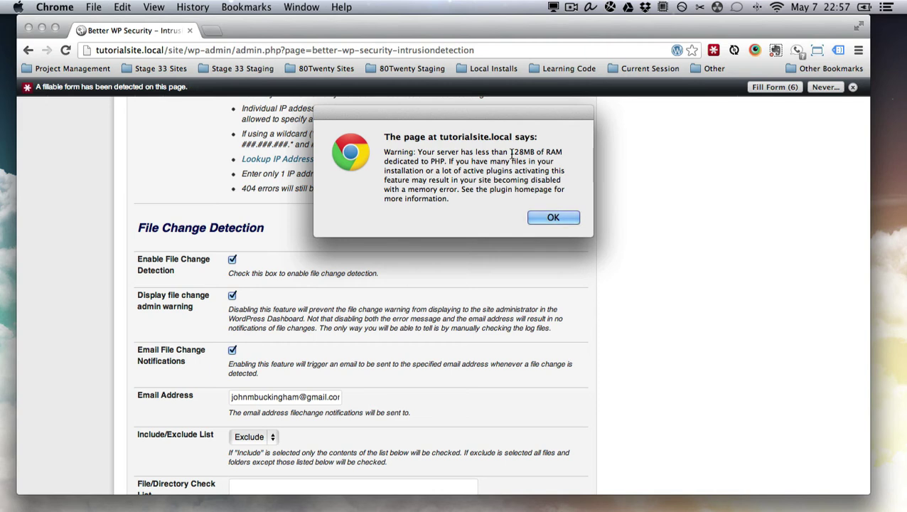
{"action": "left_click", "coordinate": [551, 221]}
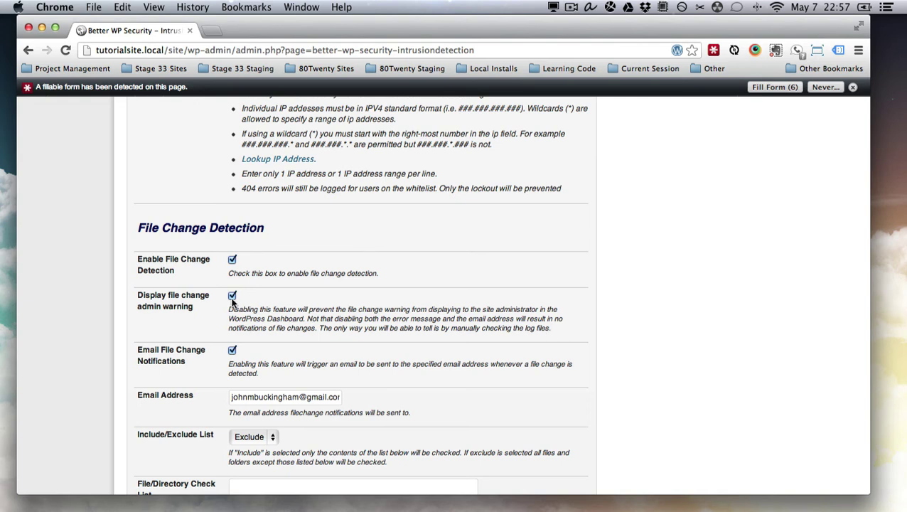
{"action": "left_click_drag", "start_coordinate": [136, 293], "coordinate": [560, 328]}
{"action": "left_click", "coordinate": [561, 327]}
{"action": "left_click_drag", "start_coordinate": [132, 291], "coordinate": [564, 332]}
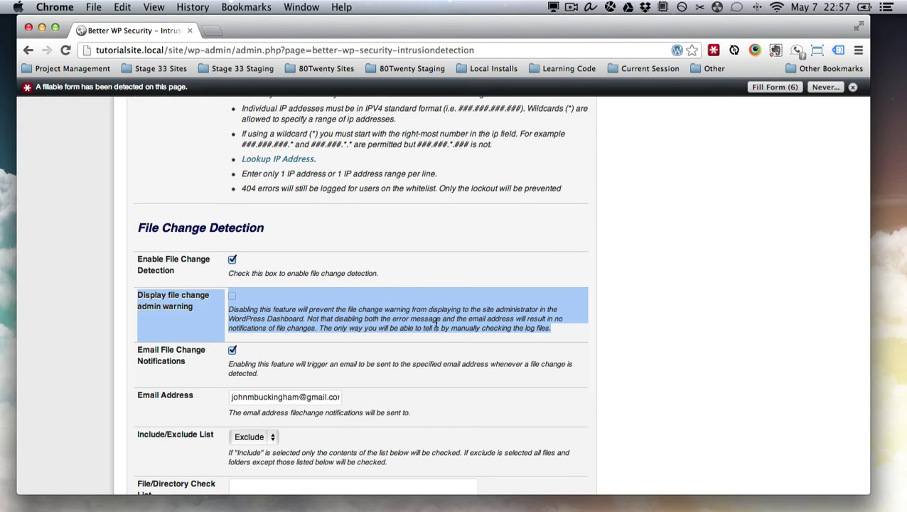
Step: Turn off Email File Change Notifications in the File Change Detection settings
{"action": "scroll", "coordinate": [435, 321], "scroll_direction": "down", "scroll_amount": 2}
{"action": "left_click", "coordinate": [233, 325]}
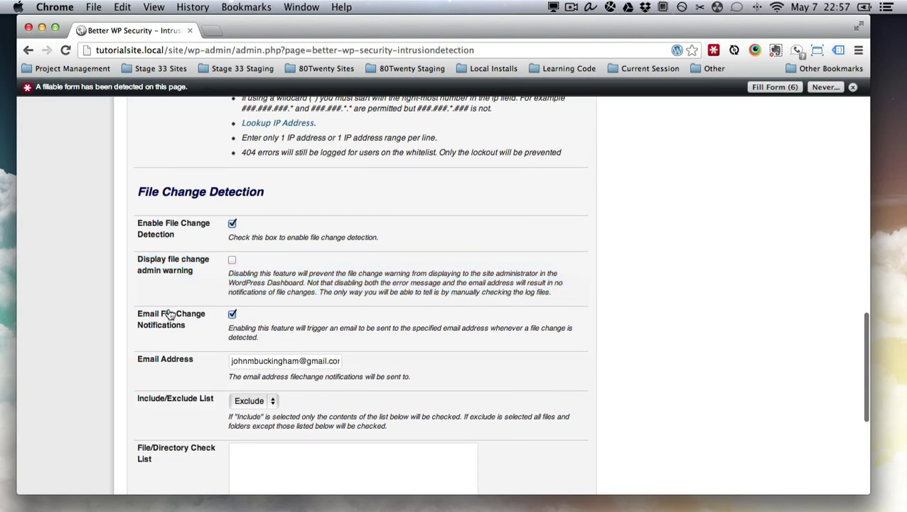
{"action": "left_click", "coordinate": [232, 314]}
{"action": "scroll", "coordinate": [369, 309], "scroll_direction": "down", "scroll_amount": 3}
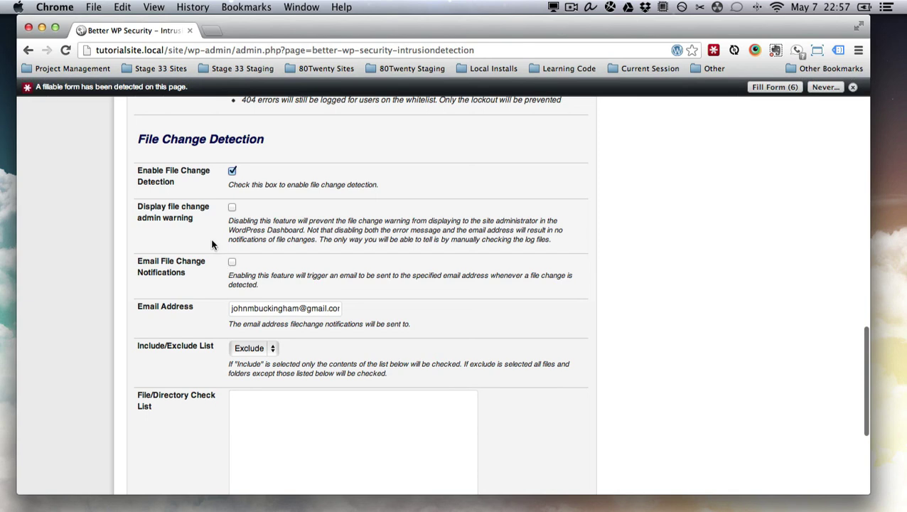
{"action": "left_click_drag", "start_coordinate": [168, 206], "coordinate": [485, 279]}
{"action": "left_click", "coordinate": [496, 285]}
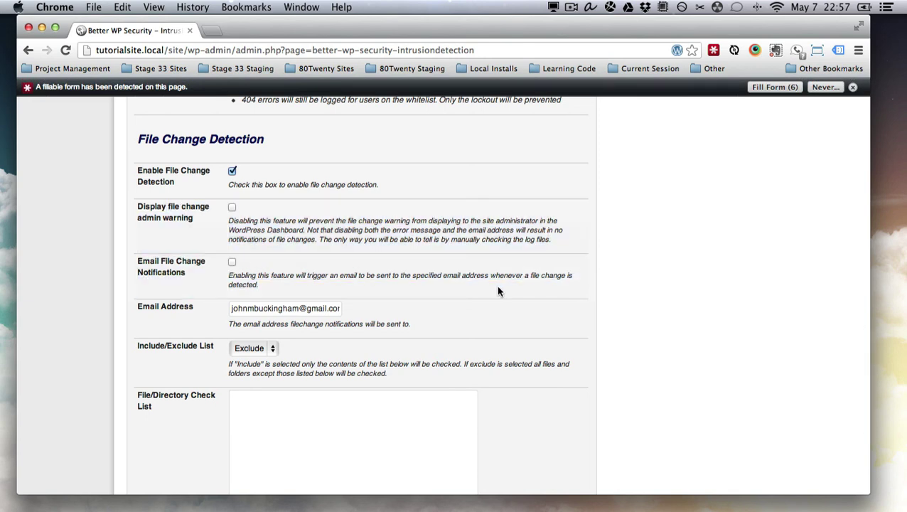
Step: Save the intrusion detection options with the list mode on Exclude and the File/Directory Check List empty
{"action": "scroll", "coordinate": [498, 291], "scroll_direction": "down", "scroll_amount": 6}
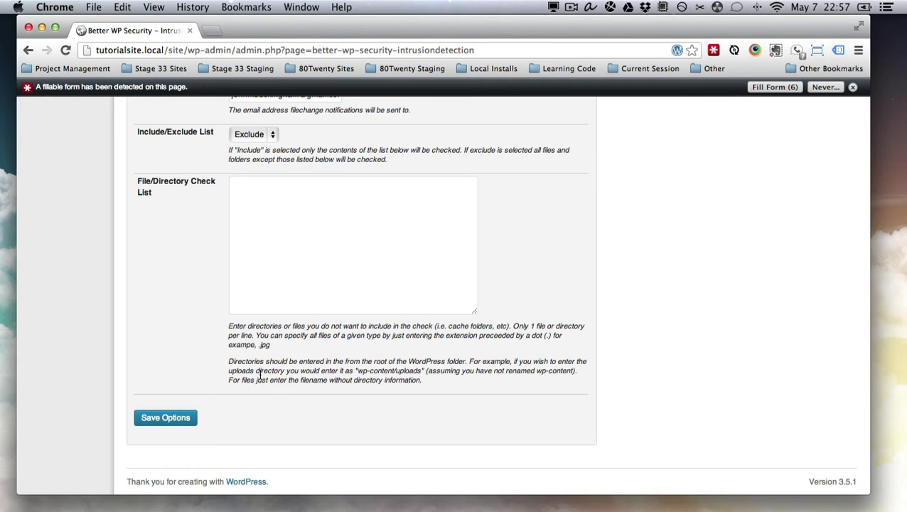
{"action": "scroll", "coordinate": [570, 320], "scroll_direction": "up", "scroll_amount": 5}
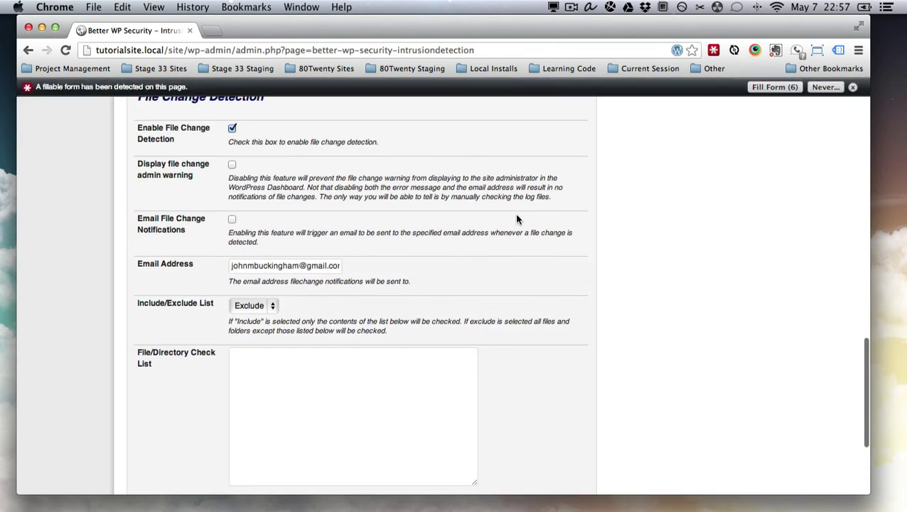
{"action": "scroll", "coordinate": [516, 213], "scroll_direction": "down", "scroll_amount": 2}
{"action": "scroll", "coordinate": [517, 219], "scroll_direction": "down", "scroll_amount": 2}
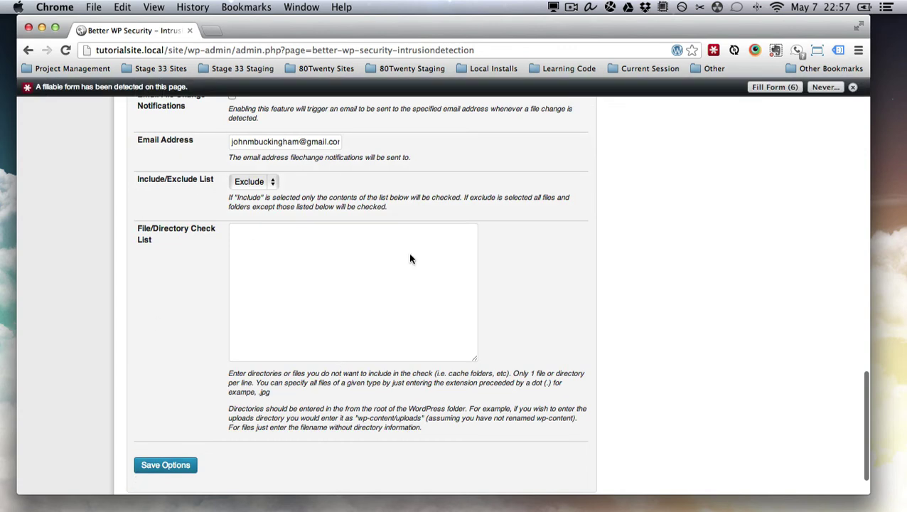
{"action": "left_click", "coordinate": [158, 463]}
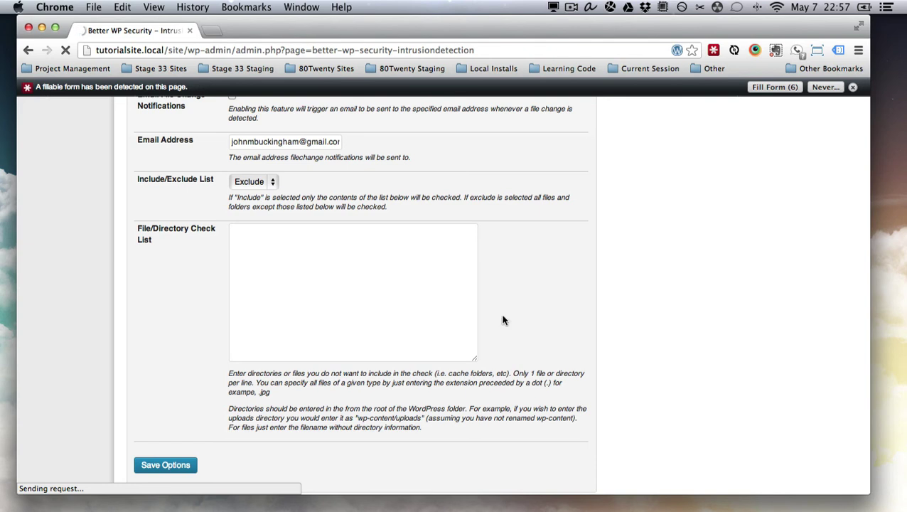
Step: Review the saved 404 and File Change Detection settings, and go to the Limit Login Attempts page
{"action": "scroll", "coordinate": [501, 320], "scroll_direction": "down", "scroll_amount": 10}
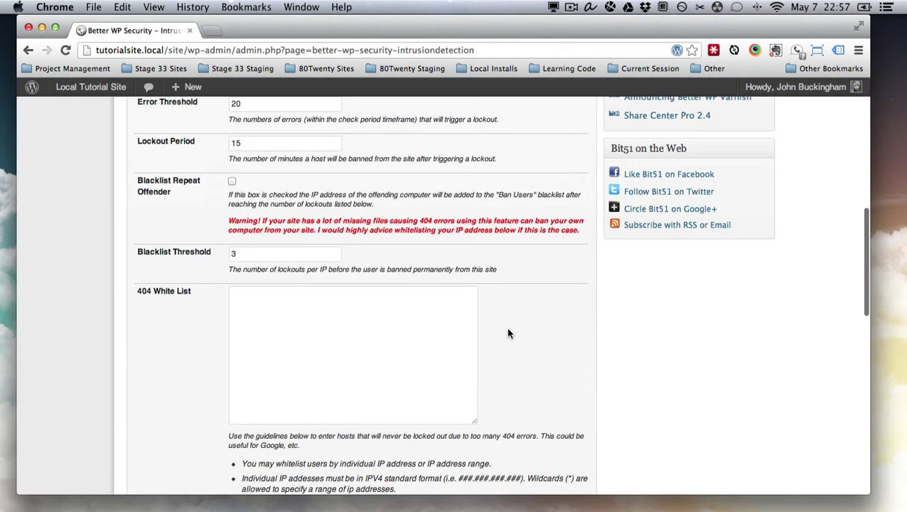
{"action": "scroll", "coordinate": [508, 332], "scroll_direction": "down", "scroll_amount": 5}
{"action": "left_click_drag", "start_coordinate": [136, 256], "coordinate": [264, 253]}
{"action": "left_click", "coordinate": [487, 421]}
{"action": "scroll", "coordinate": [464, 381], "scroll_direction": "down", "scroll_amount": 3}
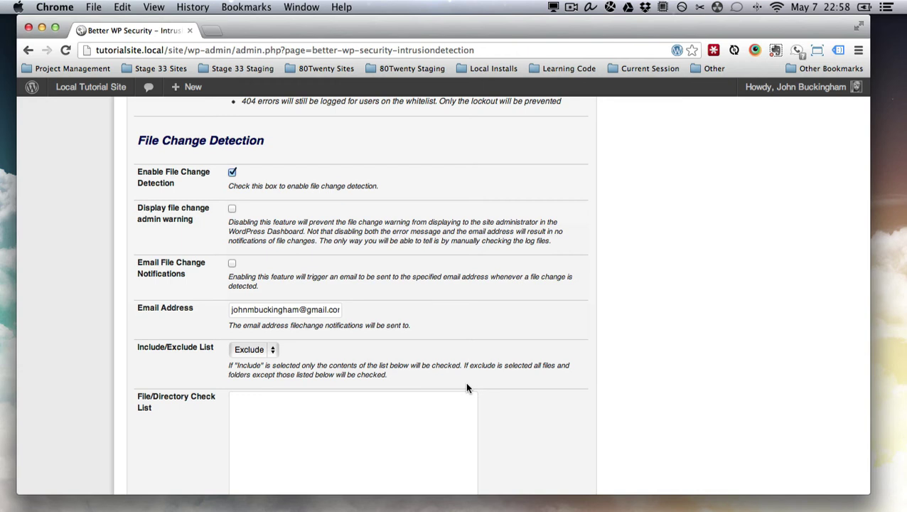
{"action": "scroll", "coordinate": [569, 335], "scroll_direction": "up", "scroll_amount": 1}
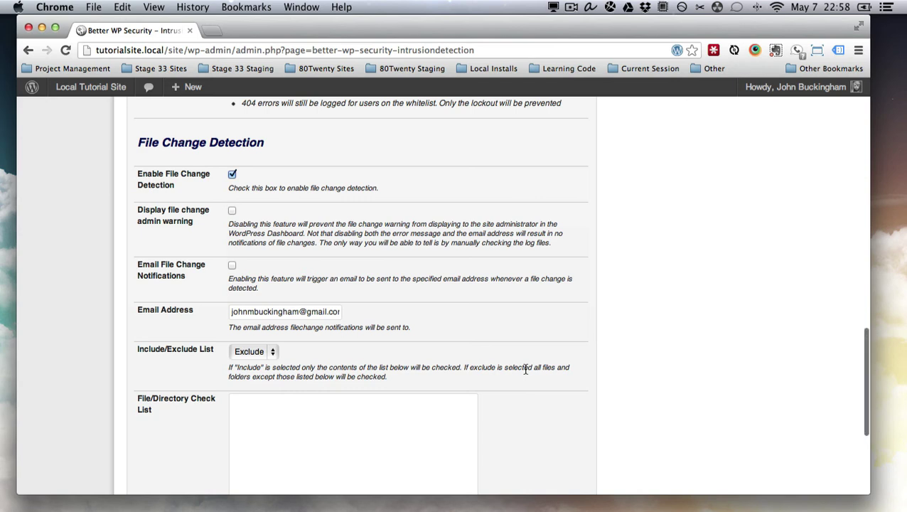
{"action": "scroll", "coordinate": [526, 370], "scroll_direction": "up", "scroll_amount": 15}
{"action": "left_click", "coordinate": [654, 182]}
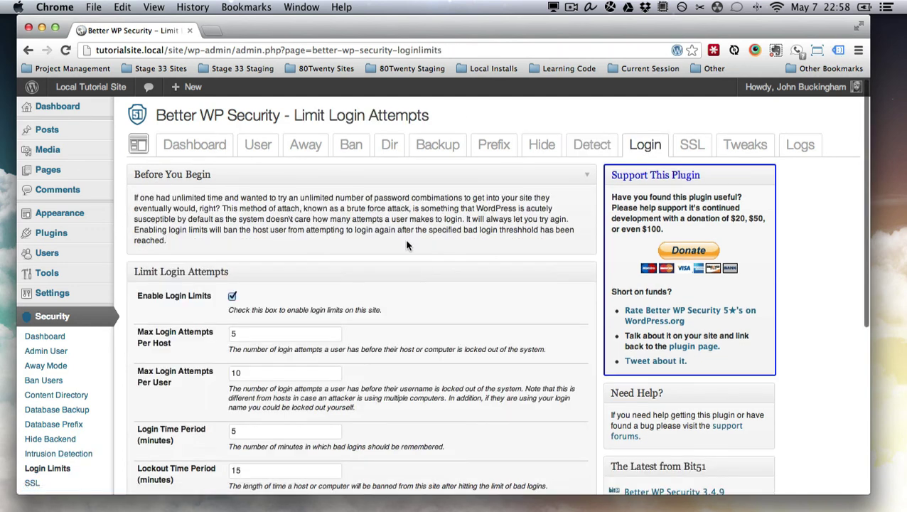
Step: Set the Lockout Time Period to 60 minutes in the Limit Login Attempts settings
{"action": "scroll", "coordinate": [460, 220], "scroll_direction": "down", "scroll_amount": 3}
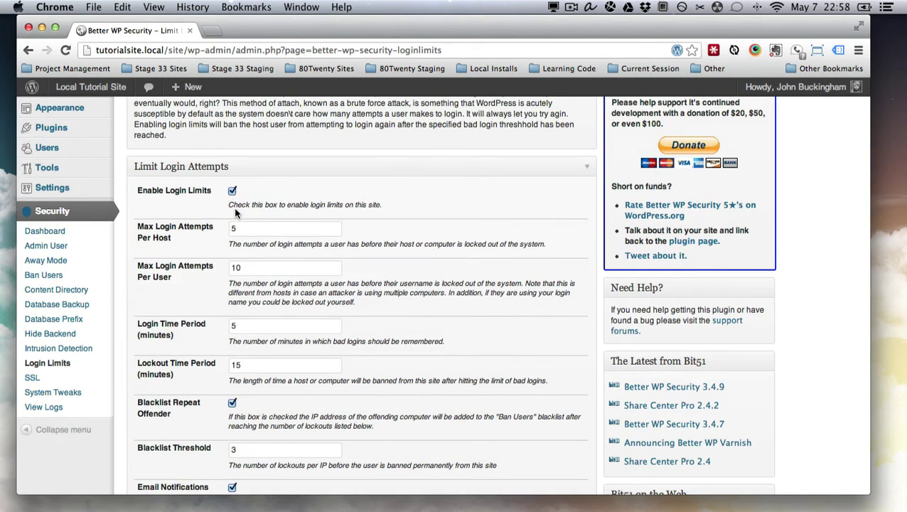
{"action": "left_click_drag", "start_coordinate": [228, 204], "coordinate": [379, 202]}
{"action": "left_click", "coordinate": [383, 205]}
{"action": "left_click", "coordinate": [256, 227]}
{"action": "scroll", "coordinate": [404, 205], "scroll_direction": "down", "scroll_amount": 1}
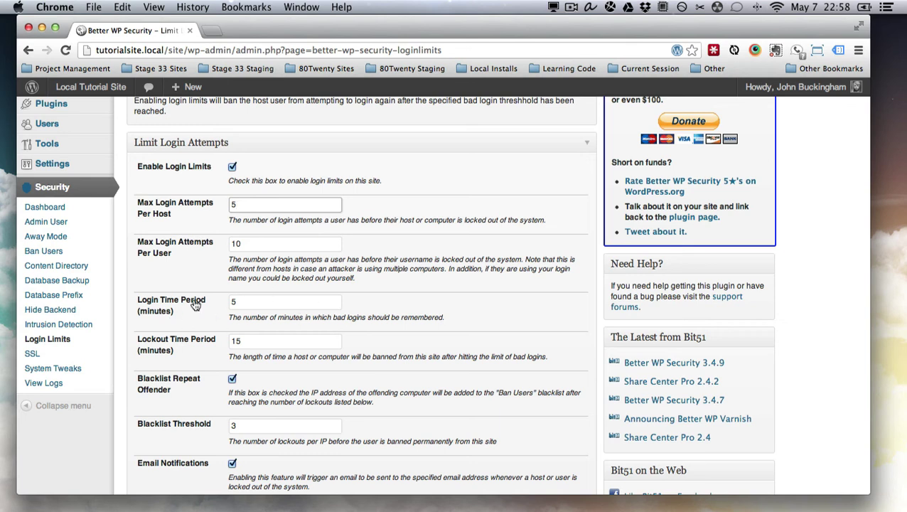
{"action": "double_click", "coordinate": [268, 343]}
{"action": "type", "text": "30"}
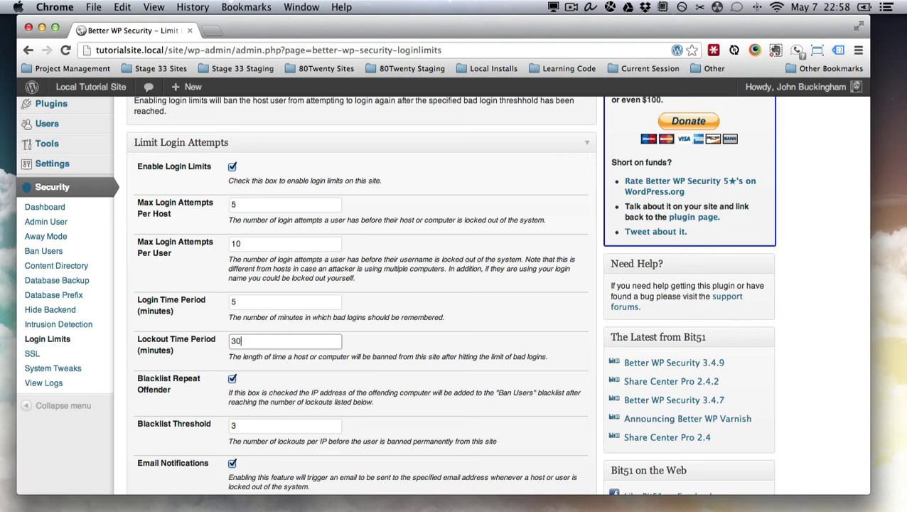
{"action": "key", "text": "BackSpace"}
{"action": "key", "text": "BackSpace"}
{"action": "type", "text": "60"}
{"action": "double_click", "coordinate": [279, 345]}
{"action": "left_click", "coordinate": [281, 339]}
{"action": "scroll", "coordinate": [401, 344], "scroll_direction": "down", "scroll_amount": 4}
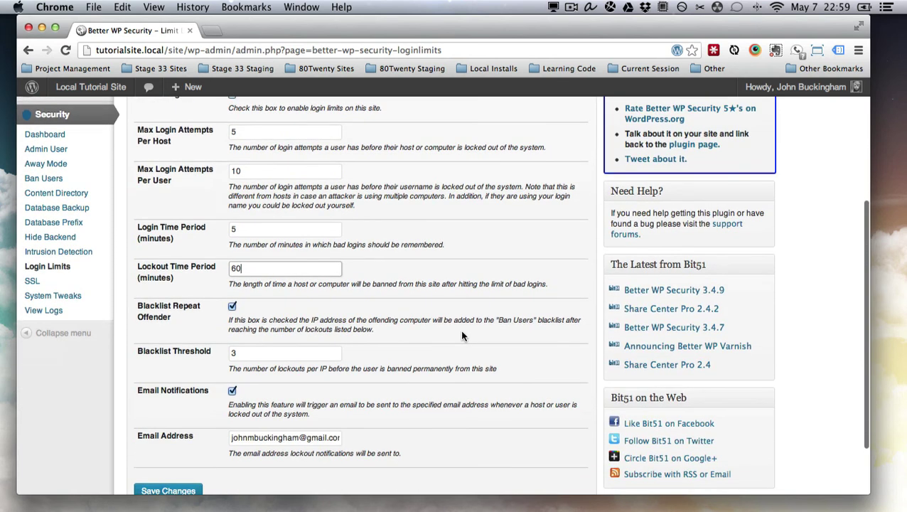
{"action": "left_click_drag", "start_coordinate": [251, 272], "coordinate": [223, 267]}
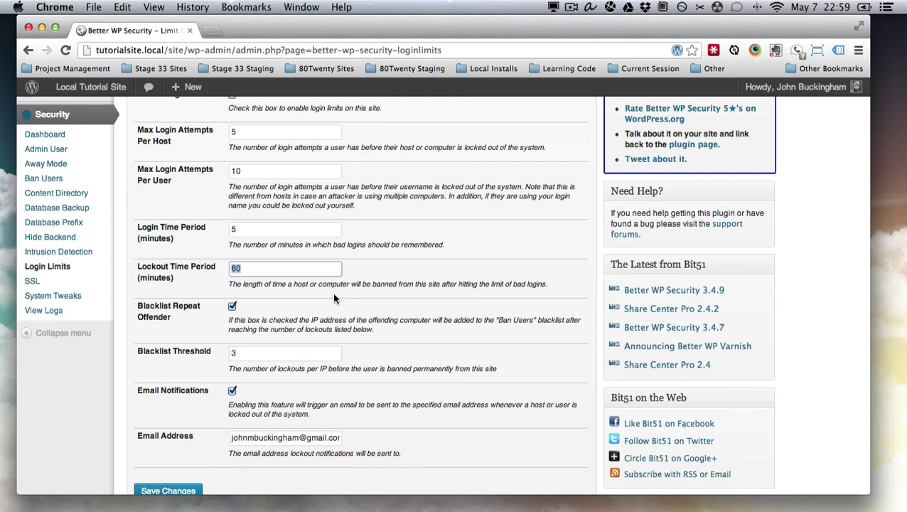
{"action": "left_click", "coordinate": [404, 290]}
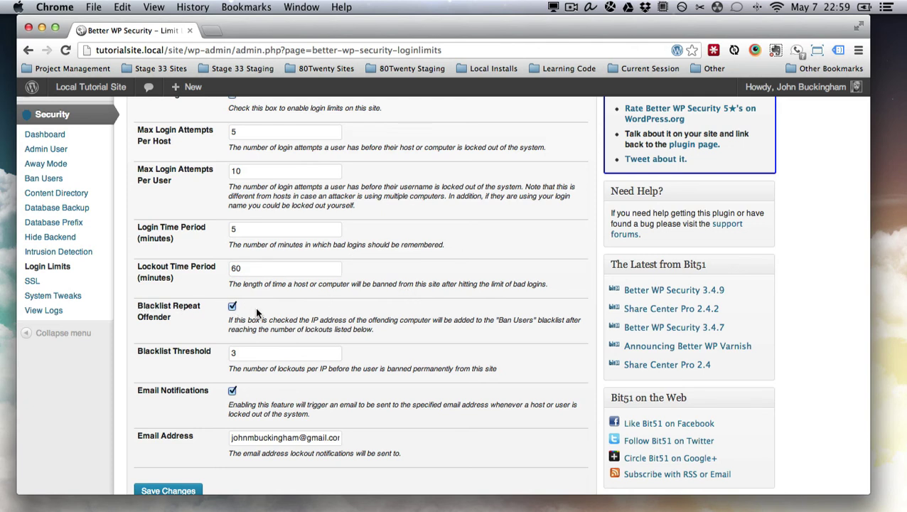
Step: Set the Blacklist Threshold to 3 and turn off Email Notifications for login lockouts
{"action": "left_click", "coordinate": [243, 354]}
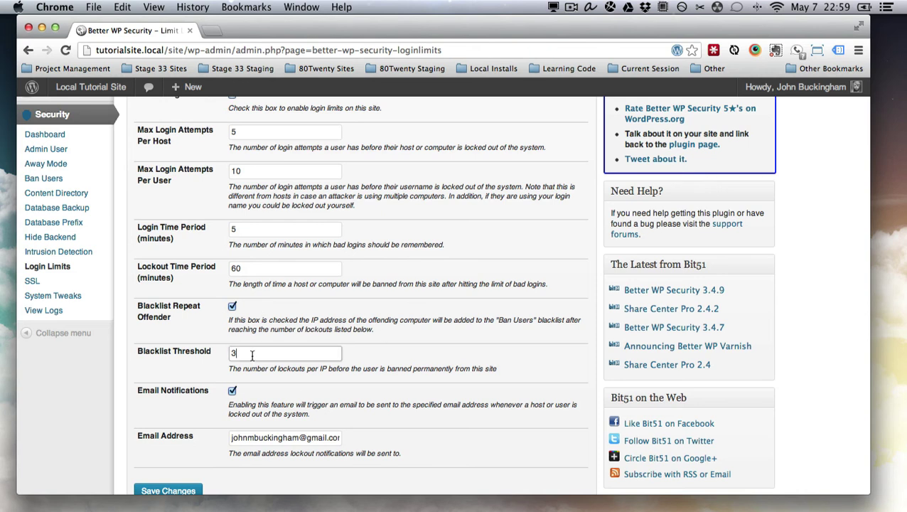
{"action": "double_click", "coordinate": [245, 352]}
{"action": "type", "text": "3"}
{"action": "left_click", "coordinate": [232, 390]}
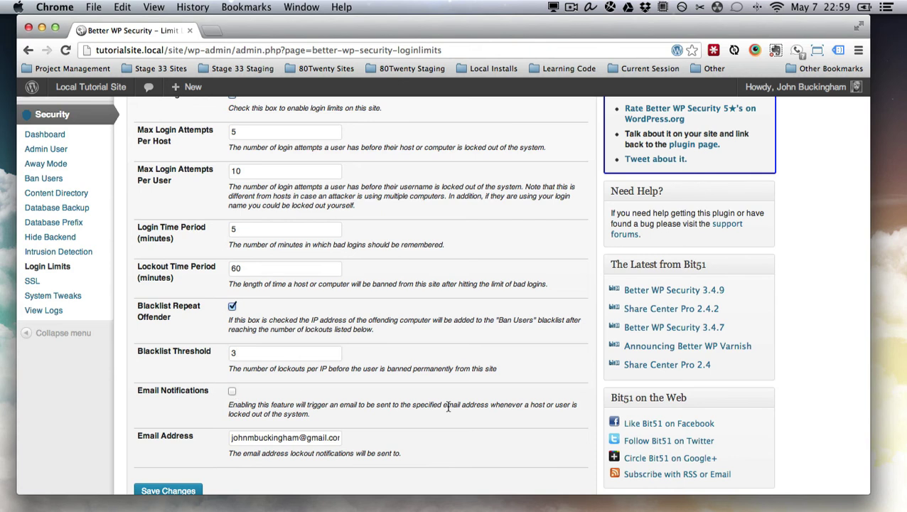
{"action": "scroll", "coordinate": [448, 406], "scroll_direction": "down", "scroll_amount": 3}
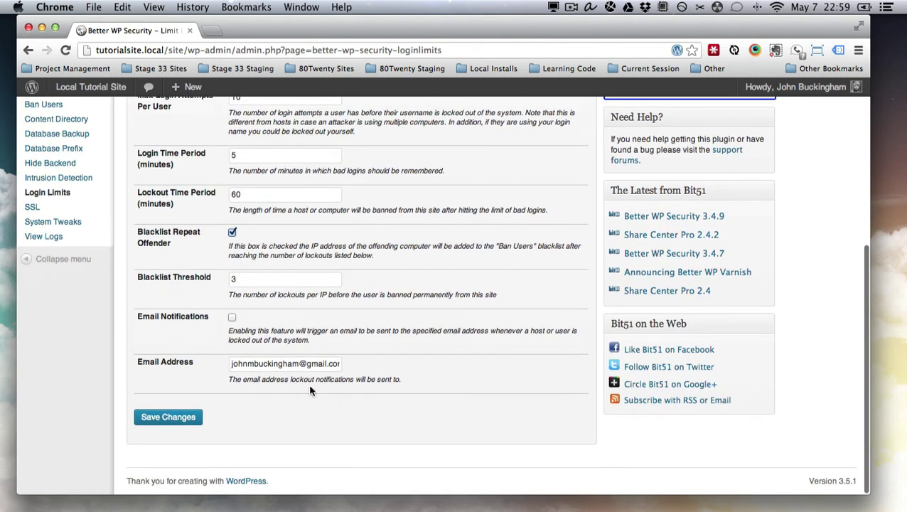
Step: Set Max Login Attempts Per User to 5 in the login limit settings
{"action": "scroll", "coordinate": [324, 401], "scroll_direction": "up", "scroll_amount": 5}
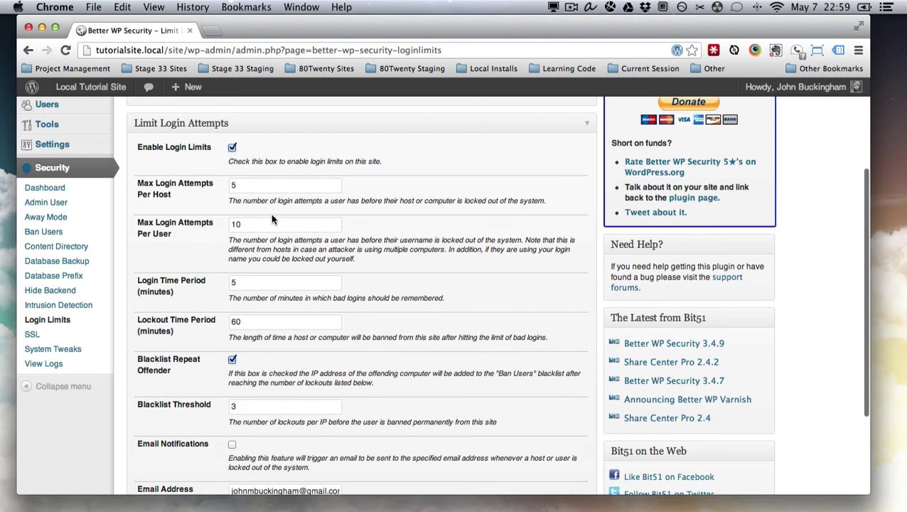
{"action": "double_click", "coordinate": [236, 224]}
{"action": "type", "text": "5"}
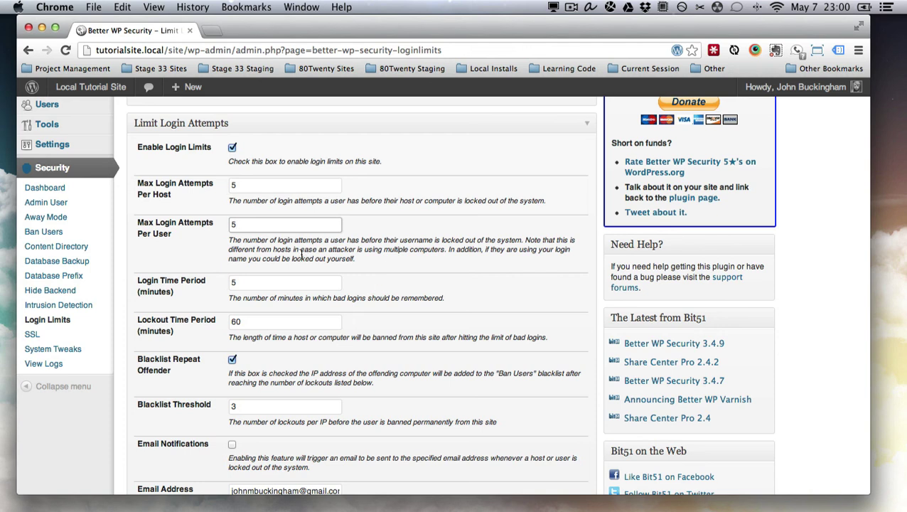
{"action": "key", "text": "BackSpace"}
{"action": "type", "text": "10"}
{"action": "key", "text": "BackSpace"}
{"action": "type", "text": "5"}
{"action": "key", "text": "BackSpace"}
{"action": "key", "text": "BackSpace"}
{"action": "type", "text": "5"}
Step: Save the changed Limit Login Attempts settings
{"action": "scroll", "coordinate": [486, 215], "scroll_direction": "down", "scroll_amount": 2}
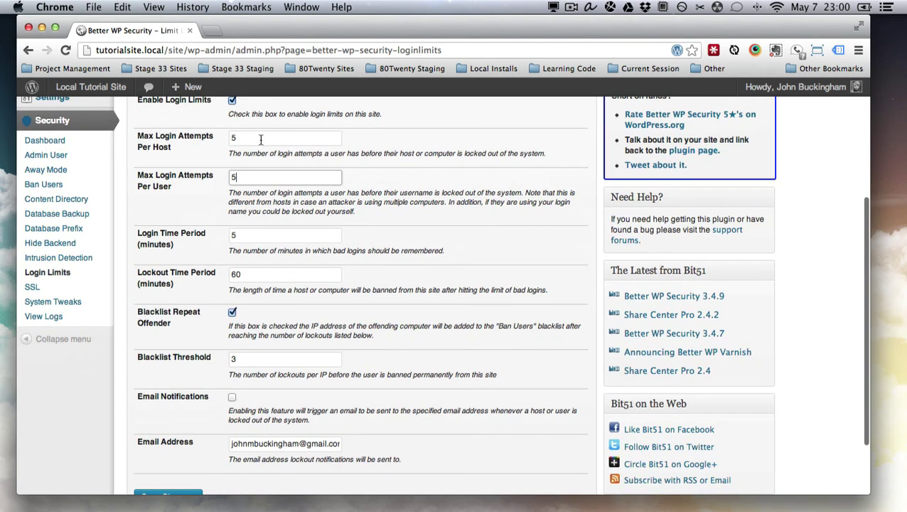
{"action": "scroll", "coordinate": [450, 231], "scroll_direction": "down", "scroll_amount": 3}
{"action": "left_click", "coordinate": [171, 424]}
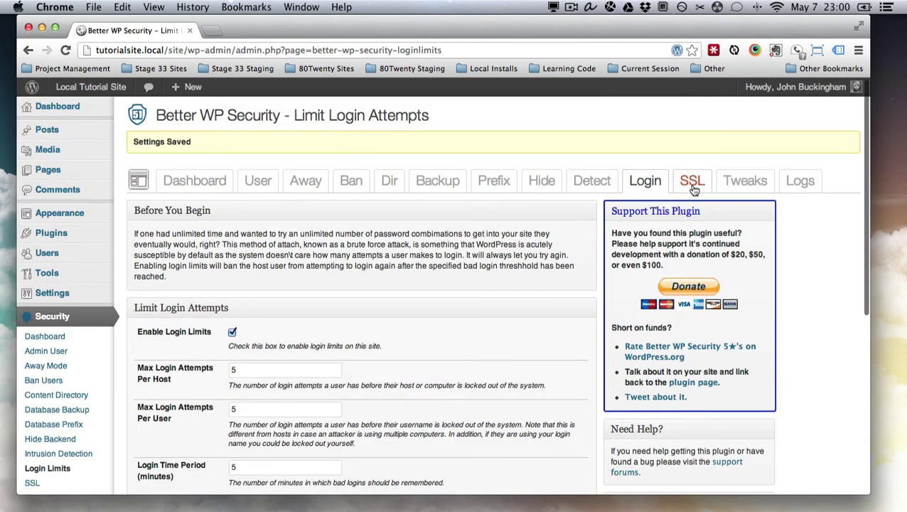
Step: Open the SSL settings page and examine its introduction, server support warning and SSL enforcement options
{"action": "left_click", "coordinate": [693, 183]}
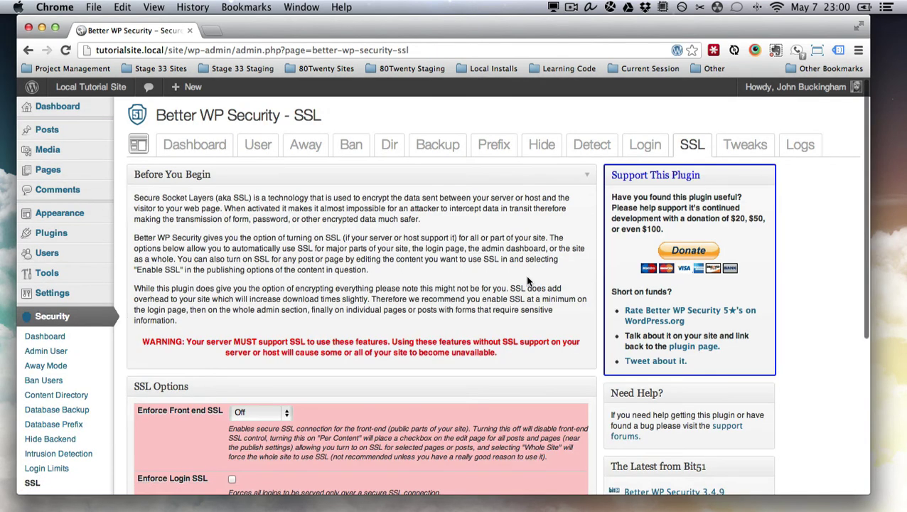
{"action": "scroll", "coordinate": [525, 275], "scroll_direction": "down", "scroll_amount": 2}
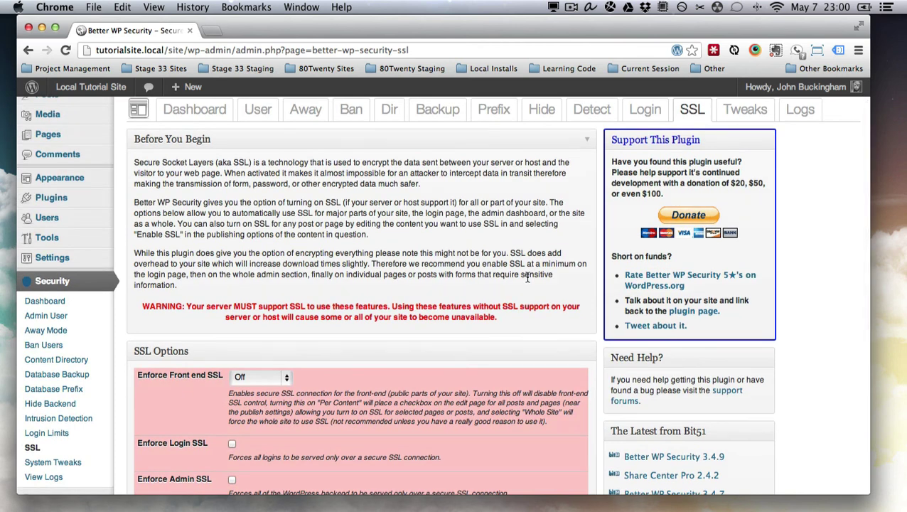
{"action": "scroll", "coordinate": [526, 278], "scroll_direction": "down", "scroll_amount": 3}
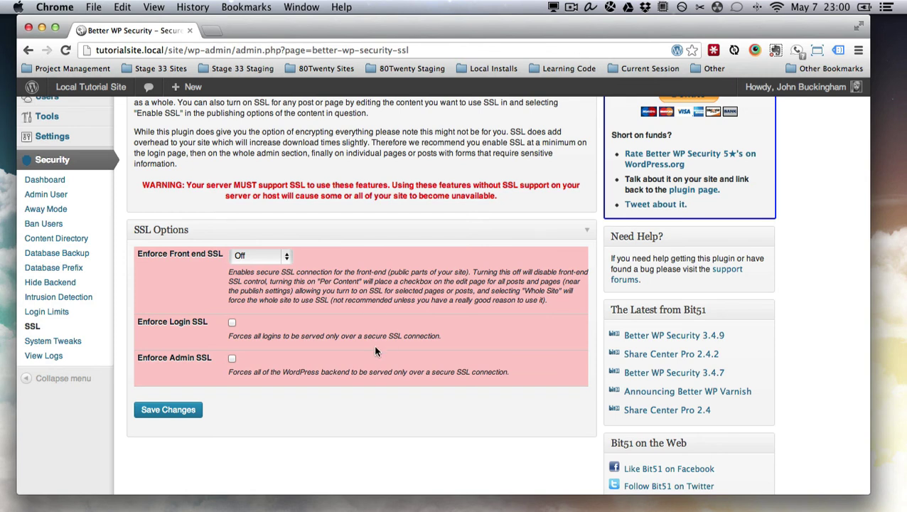
{"action": "scroll", "coordinate": [509, 324], "scroll_direction": "up", "scroll_amount": 2}
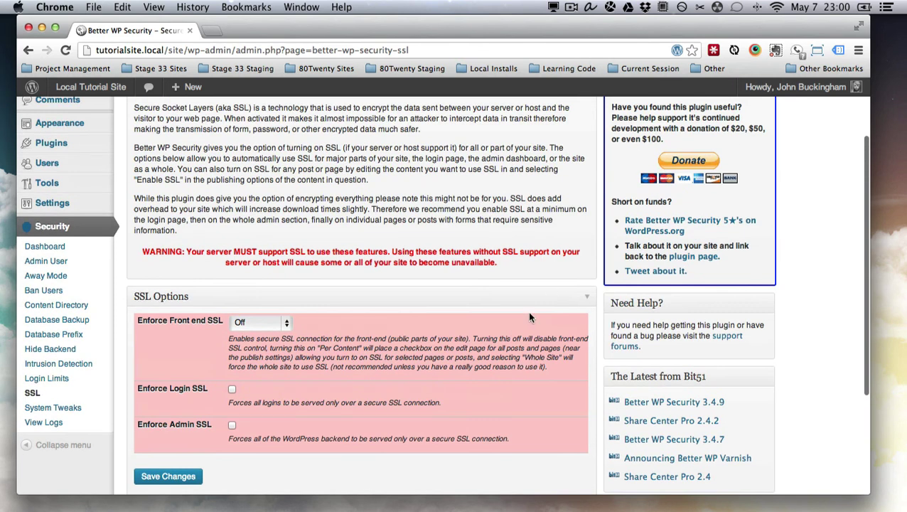
{"action": "scroll", "coordinate": [522, 330], "scroll_direction": "up", "scroll_amount": 1}
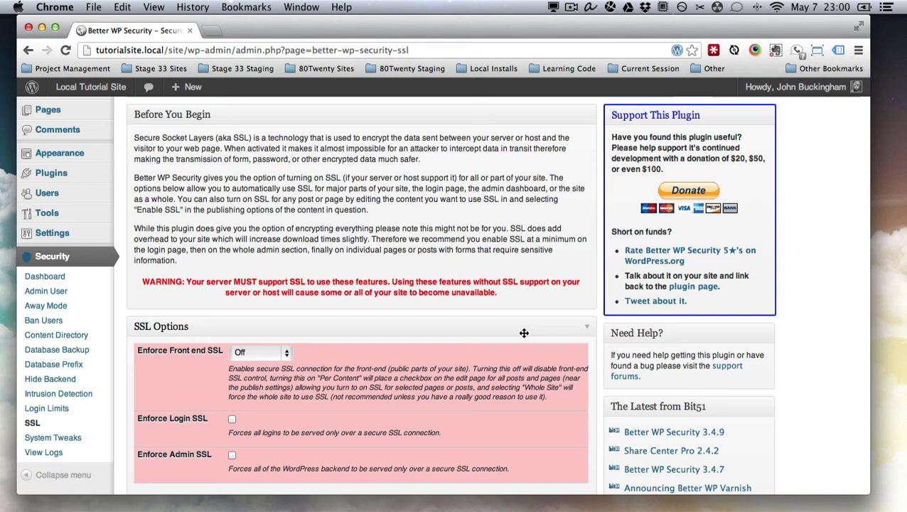
{"action": "scroll", "coordinate": [524, 332], "scroll_direction": "up", "scroll_amount": 2}
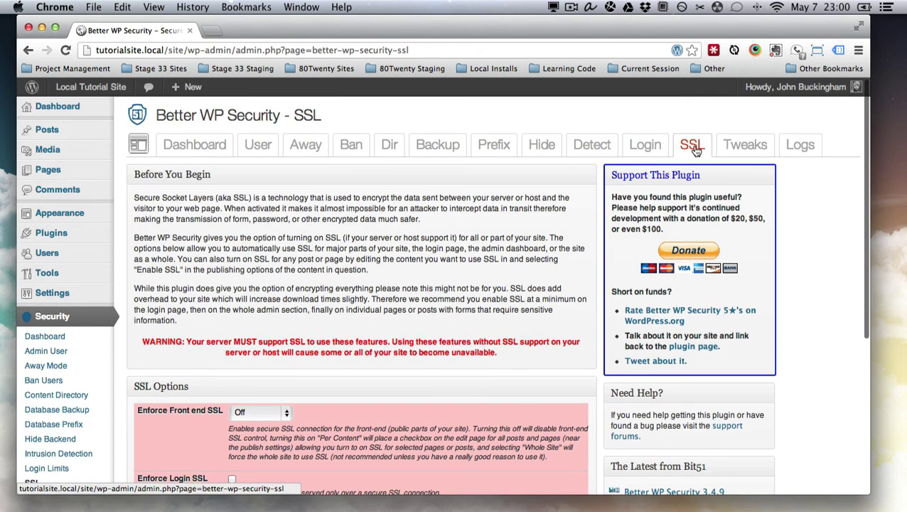
{"action": "left_click_drag", "start_coordinate": [186, 341], "coordinate": [495, 351]}
{"action": "left_click", "coordinate": [501, 351]}
{"action": "scroll", "coordinate": [442, 291], "scroll_direction": "down", "scroll_amount": 5}
{"action": "scroll", "coordinate": [442, 291], "scroll_direction": "up", "scroll_amount": 5}
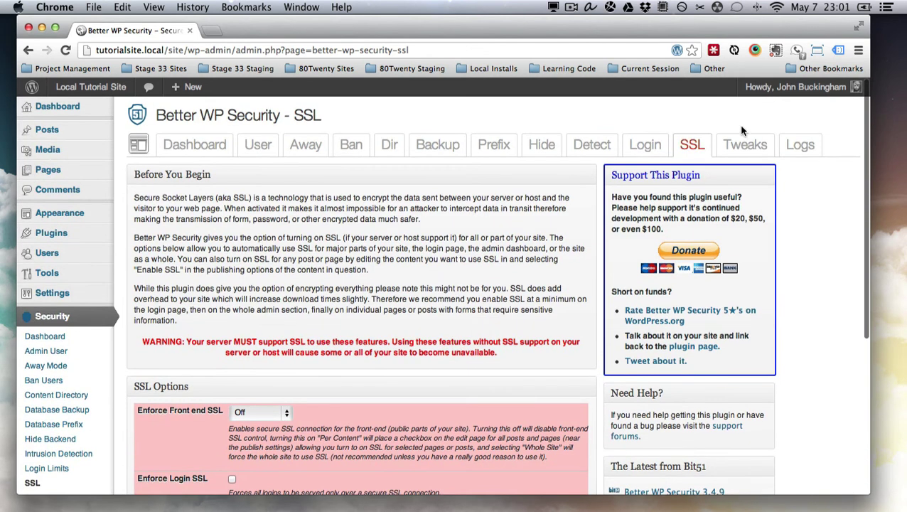
Step: On the System Tweaks page, enable Protect Files, Disable Directory Browsing, Filter Request Methods and Filter Suspicious Query Strings
{"action": "left_click", "coordinate": [717, 144]}
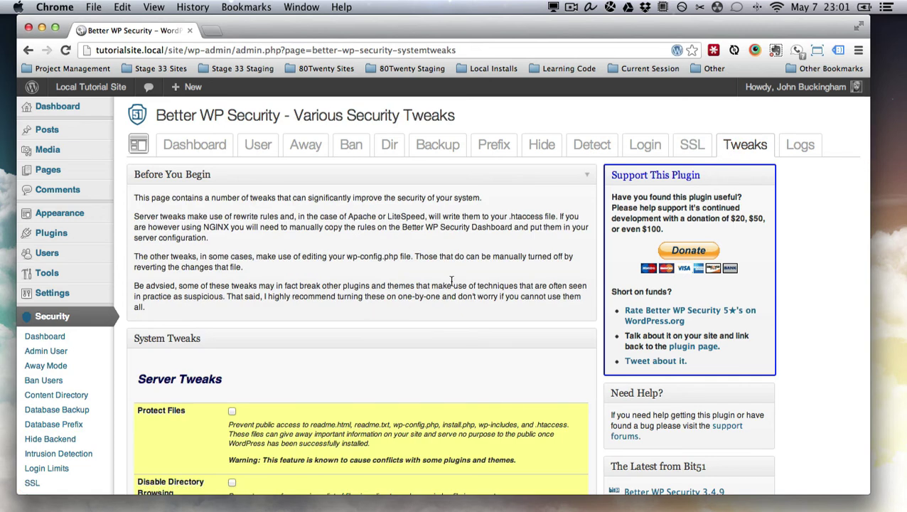
{"action": "scroll", "coordinate": [452, 281], "scroll_direction": "down", "scroll_amount": 5}
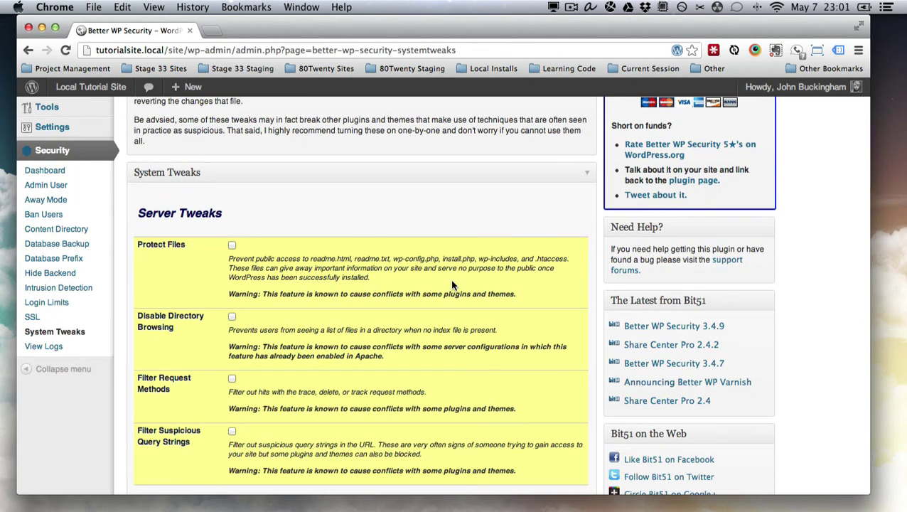
{"action": "scroll", "coordinate": [451, 281], "scroll_direction": "down", "scroll_amount": 1}
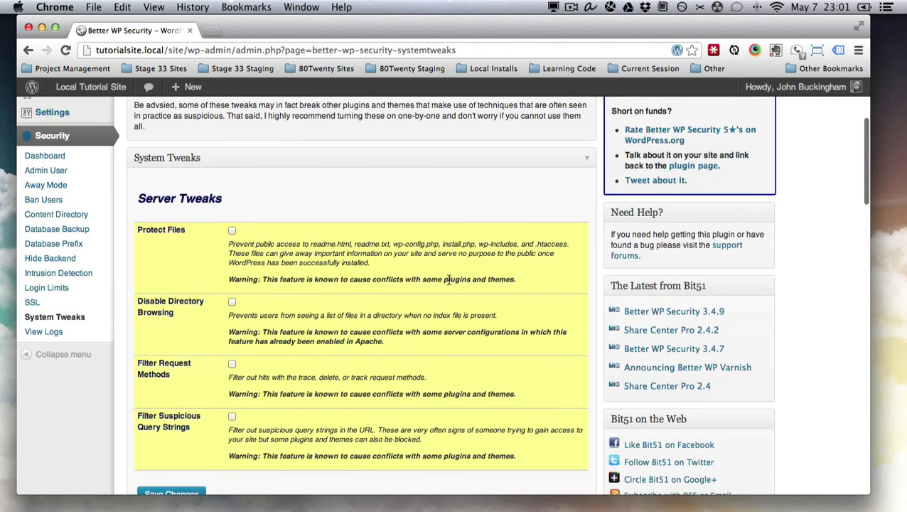
{"action": "left_click", "coordinate": [232, 230]}
{"action": "left_click", "coordinate": [233, 302]}
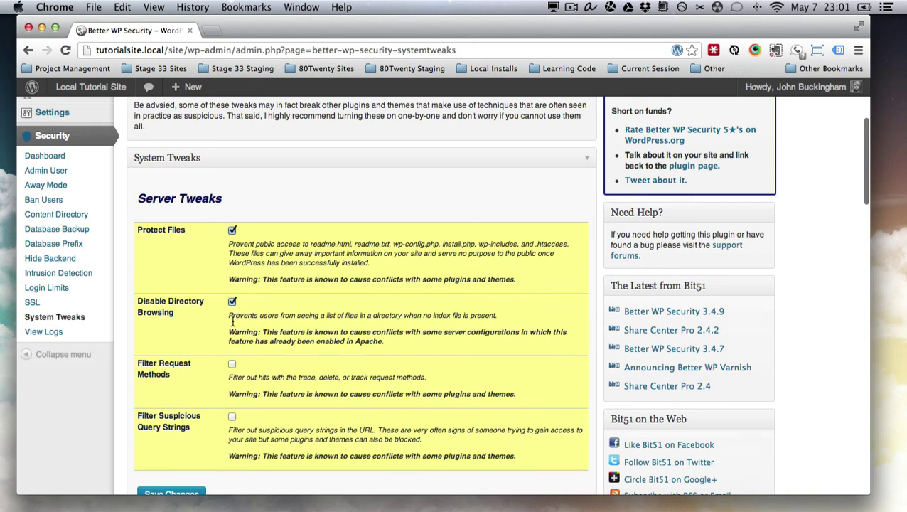
{"action": "left_click", "coordinate": [232, 363]}
{"action": "scroll", "coordinate": [306, 441], "scroll_direction": "down", "scroll_amount": 4}
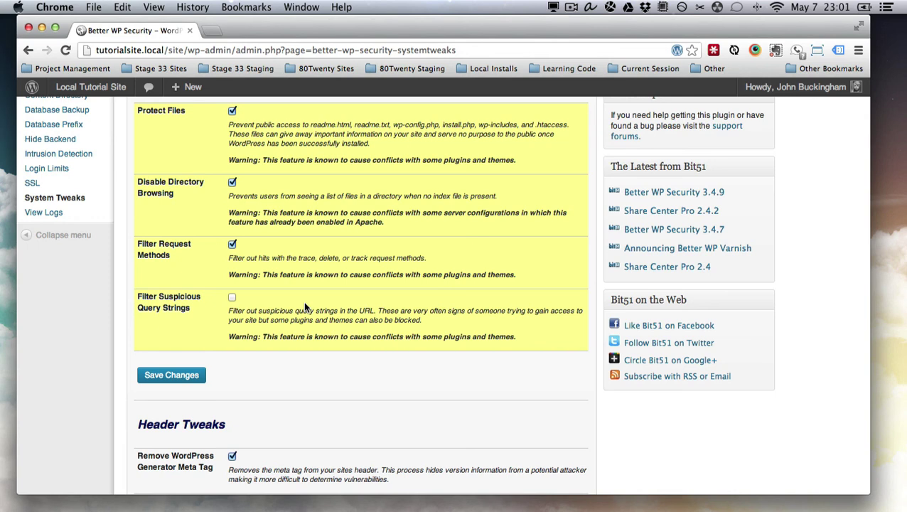
{"action": "left_click", "coordinate": [232, 297]}
{"action": "scroll", "coordinate": [517, 289], "scroll_direction": "down", "scroll_amount": 1}
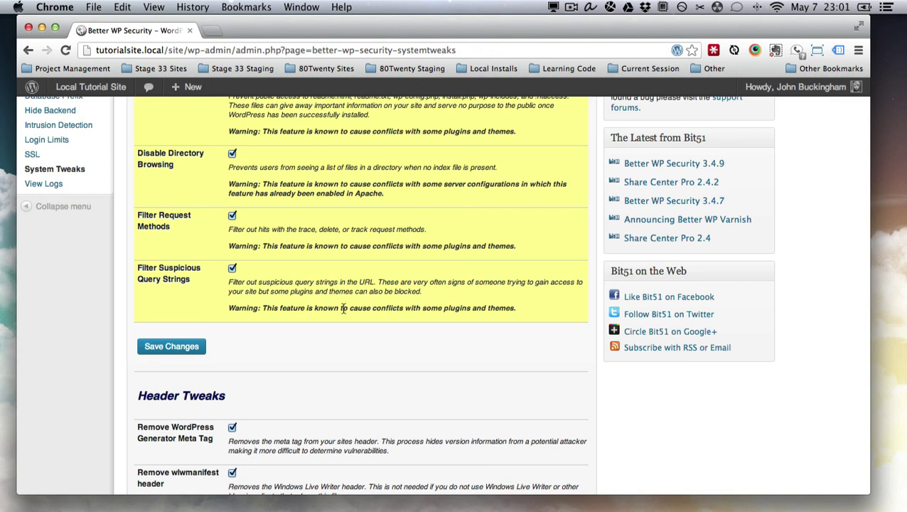
{"action": "left_click_drag", "start_coordinate": [228, 283], "coordinate": [495, 290]}
{"action": "left_click", "coordinate": [493, 304]}
{"action": "scroll", "coordinate": [359, 253], "scroll_direction": "down", "scroll_amount": 1}
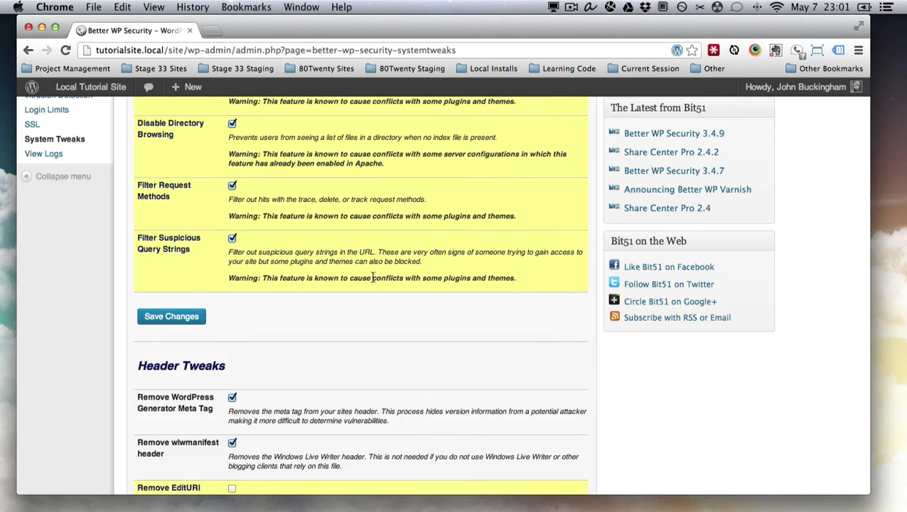
Step: Enable Remove EditURI header in the Header Tweaks section
{"action": "scroll", "coordinate": [373, 277], "scroll_direction": "down", "scroll_amount": 5}
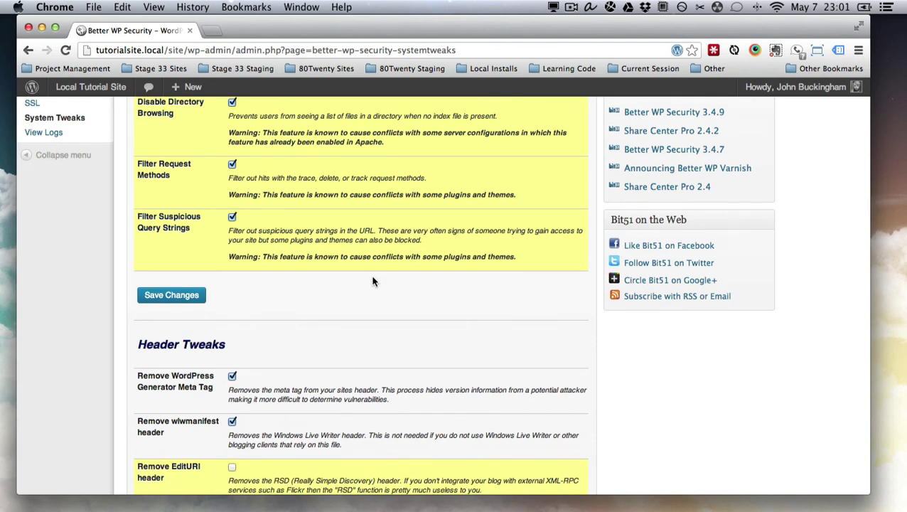
{"action": "scroll", "coordinate": [369, 316], "scroll_direction": "up", "scroll_amount": 4}
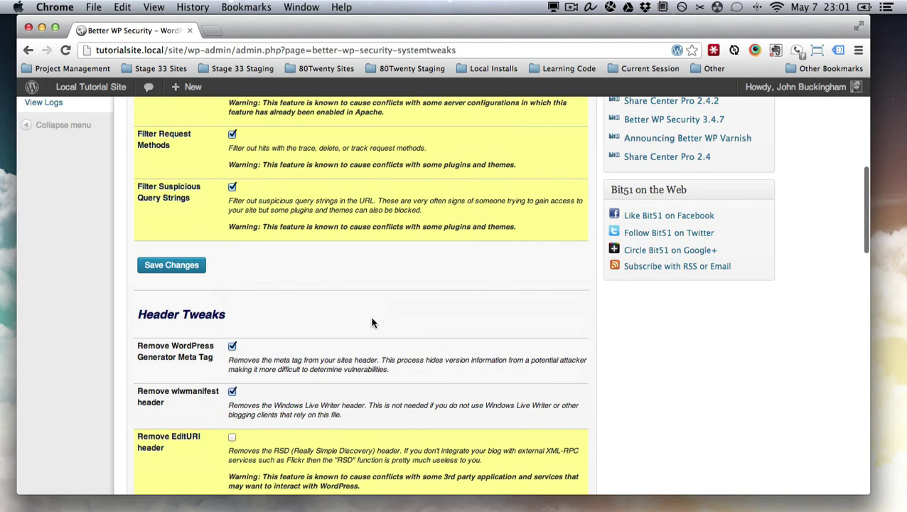
{"action": "scroll", "coordinate": [374, 319], "scroll_direction": "down", "scroll_amount": 5}
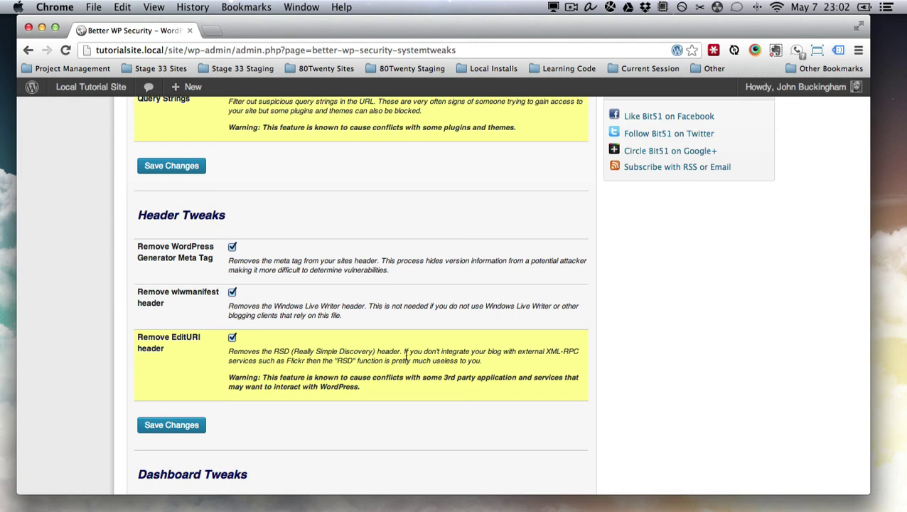
Step: Enable Reduce comment spam in the Other Tweaks section, leaving the Dashboard and Strong Password Tweaks as they are
{"action": "scroll", "coordinate": [342, 309], "scroll_direction": "down", "scroll_amount": 1}
{"action": "scroll", "coordinate": [342, 308], "scroll_direction": "down", "scroll_amount": 2}
{"action": "scroll", "coordinate": [458, 316], "scroll_direction": "down", "scroll_amount": 5}
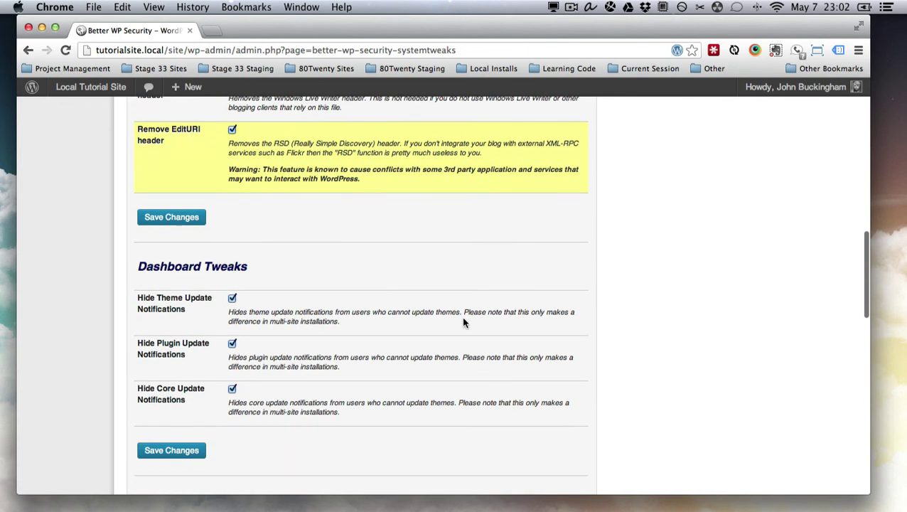
{"action": "scroll", "coordinate": [462, 322], "scroll_direction": "down", "scroll_amount": 4}
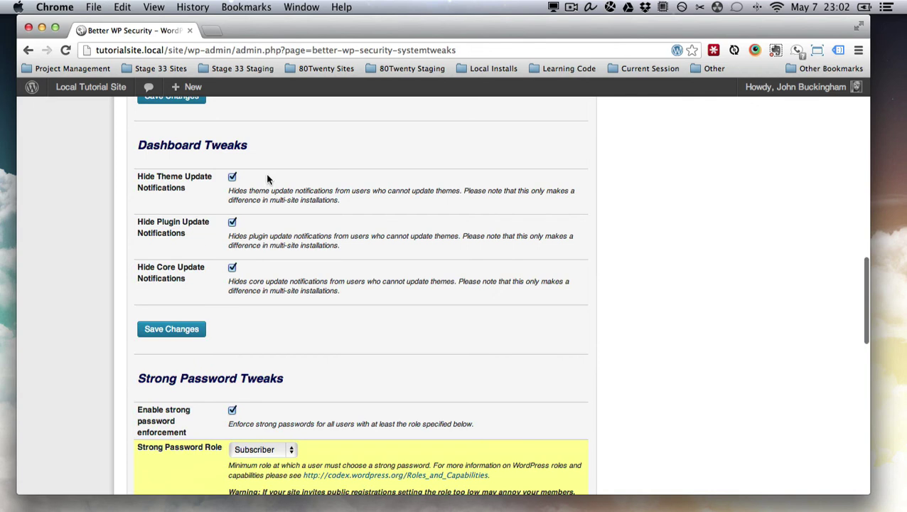
{"action": "scroll", "coordinate": [306, 199], "scroll_direction": "down", "scroll_amount": 7}
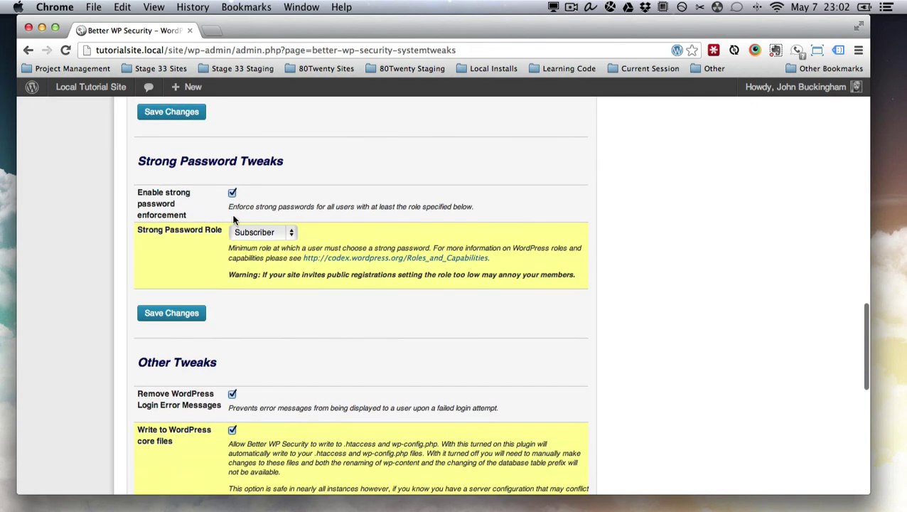
{"action": "scroll", "coordinate": [377, 285], "scroll_direction": "down", "scroll_amount": 1}
{"action": "scroll", "coordinate": [386, 301], "scroll_direction": "down", "scroll_amount": 5}
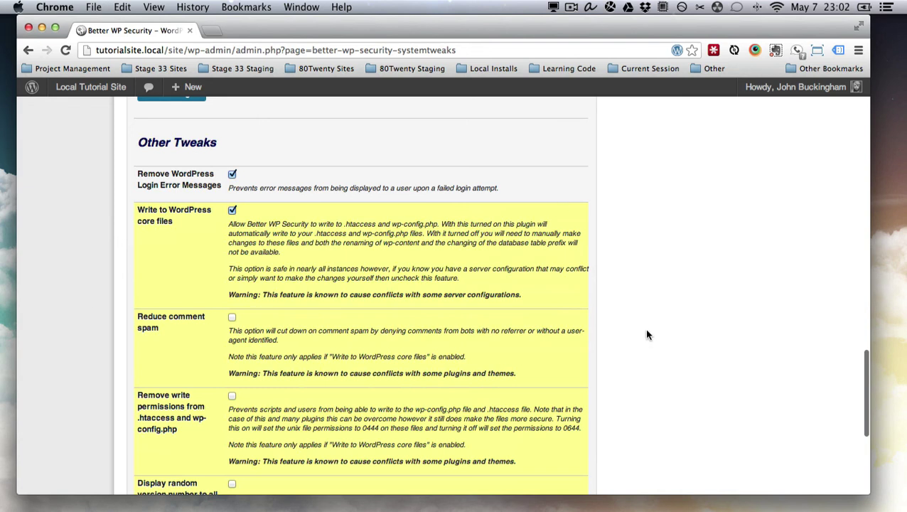
{"action": "scroll", "coordinate": [646, 334], "scroll_direction": "down", "scroll_amount": 5}
{"action": "left_click", "coordinate": [232, 174]}
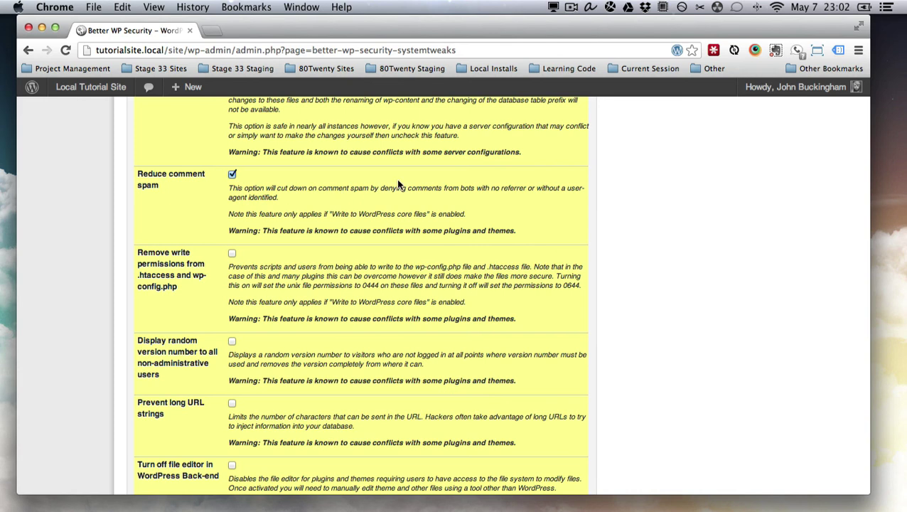
Step: Enable Remove write permissions from .htaccess and wp-config.php in the Other Tweaks section after reading its description
{"action": "left_click_drag", "start_coordinate": [239, 190], "coordinate": [278, 198]}
{"action": "left_click", "coordinate": [439, 226]}
{"action": "scroll", "coordinate": [325, 207], "scroll_direction": "down", "scroll_amount": 2}
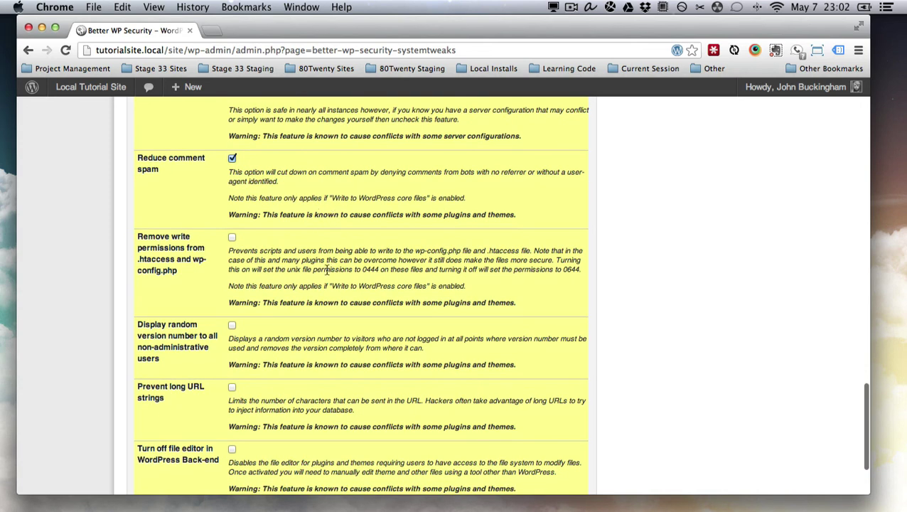
{"action": "left_click_drag", "start_coordinate": [244, 251], "coordinate": [473, 285]}
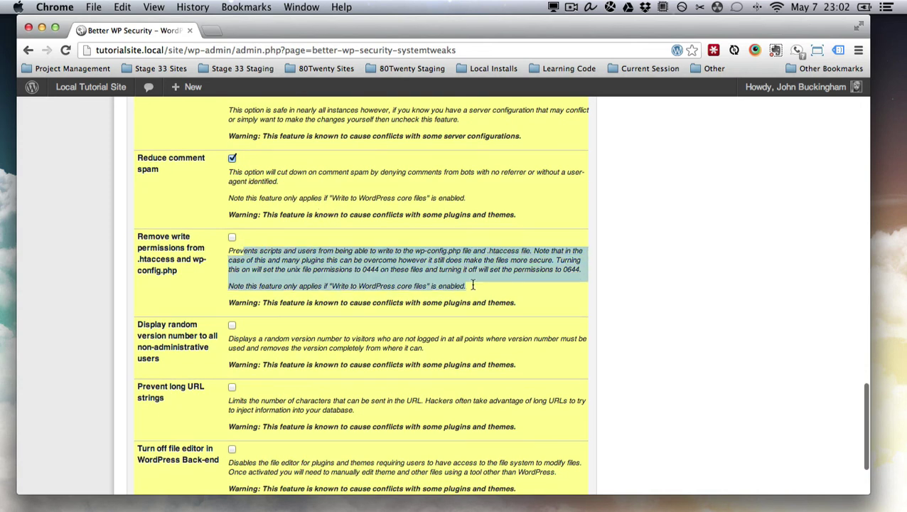
{"action": "left_click", "coordinate": [473, 284]}
{"action": "scroll", "coordinate": [473, 284], "scroll_direction": "down", "scroll_amount": 3}
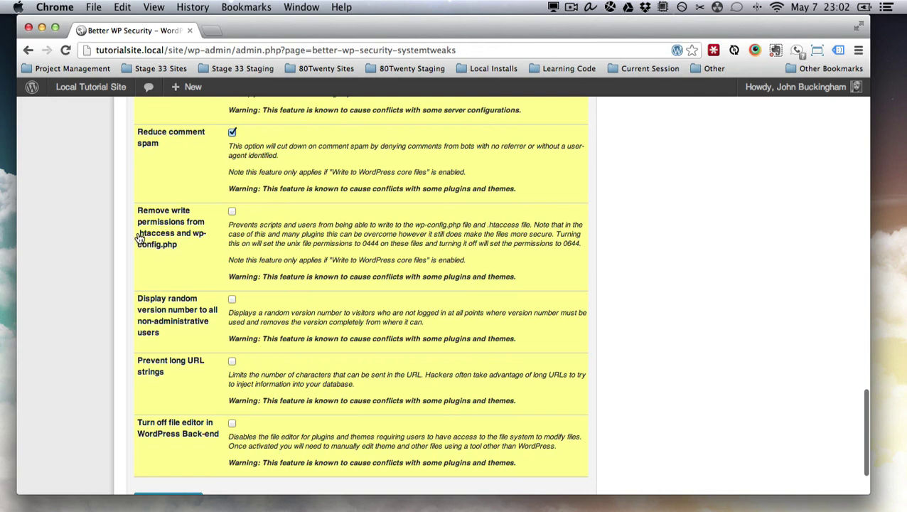
{"action": "left_click_drag", "start_coordinate": [136, 235], "coordinate": [209, 245]}
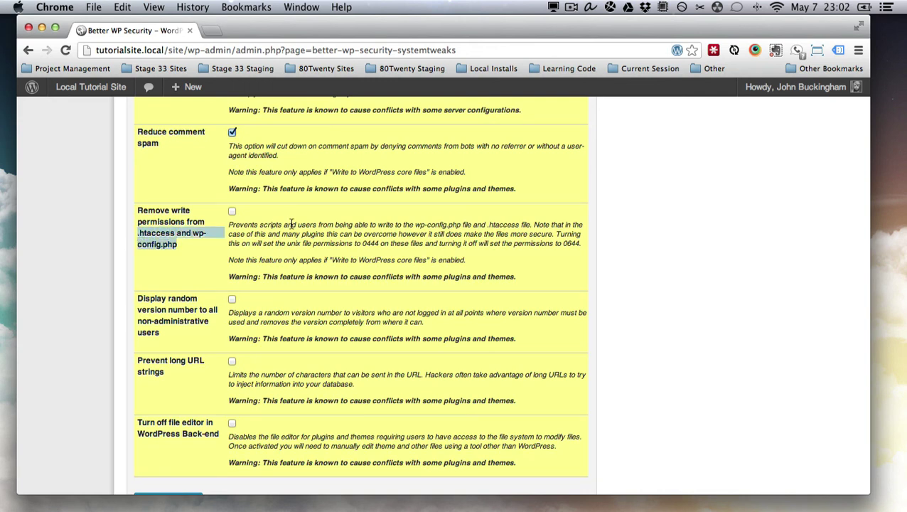
{"action": "left_click", "coordinate": [401, 247]}
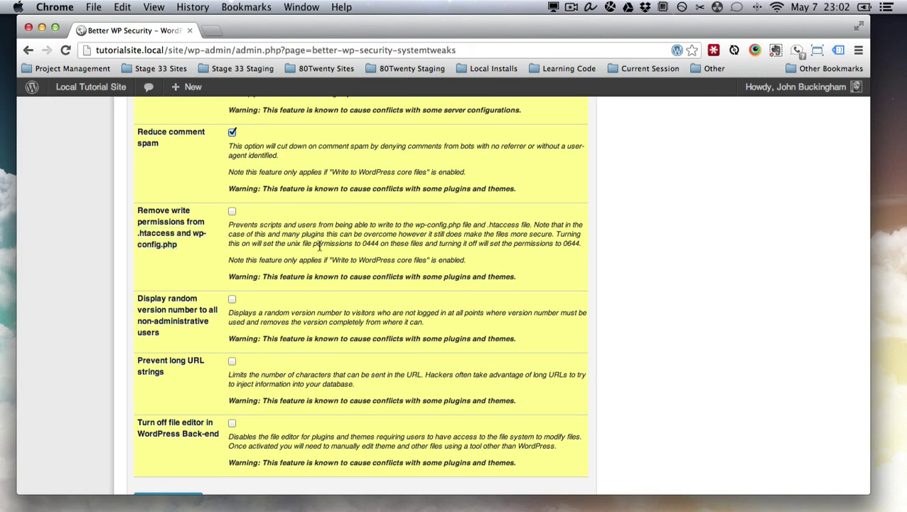
{"action": "left_click", "coordinate": [230, 211]}
{"action": "left_click_drag", "start_coordinate": [413, 225], "coordinate": [520, 225]}
{"action": "left_click", "coordinate": [488, 225]}
{"action": "left_click", "coordinate": [474, 271]}
Step: Enable Display random version number to all non-administrative users, Prevent long URL strings and Turn off file editor in WordPress Back-end
{"action": "scroll", "coordinate": [479, 244], "scroll_direction": "down", "scroll_amount": 1}
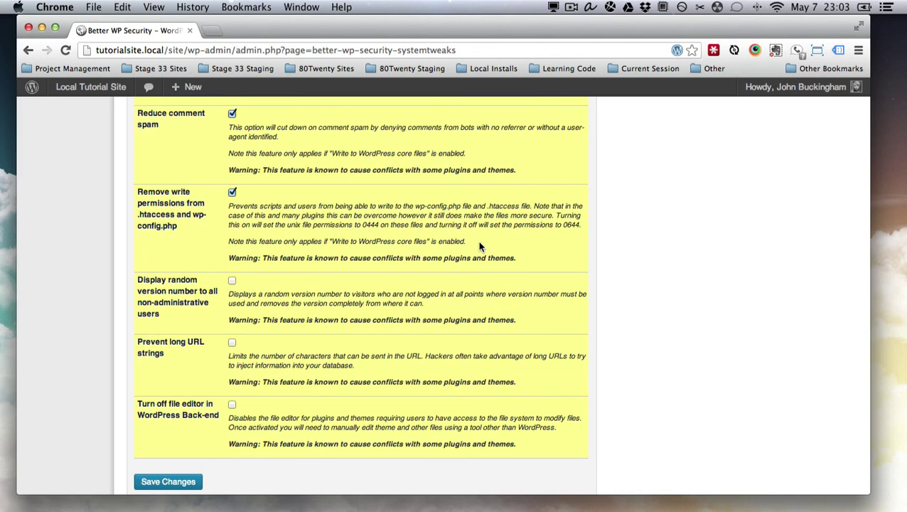
{"action": "scroll", "coordinate": [529, 159], "scroll_direction": "down", "scroll_amount": 1}
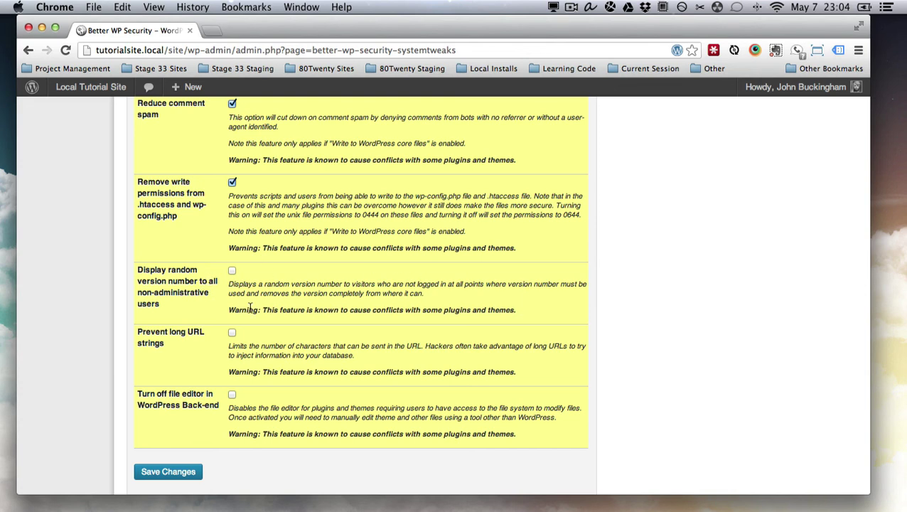
{"action": "left_click", "coordinate": [232, 270]}
{"action": "scroll", "coordinate": [300, 271], "scroll_direction": "down", "scroll_amount": 1}
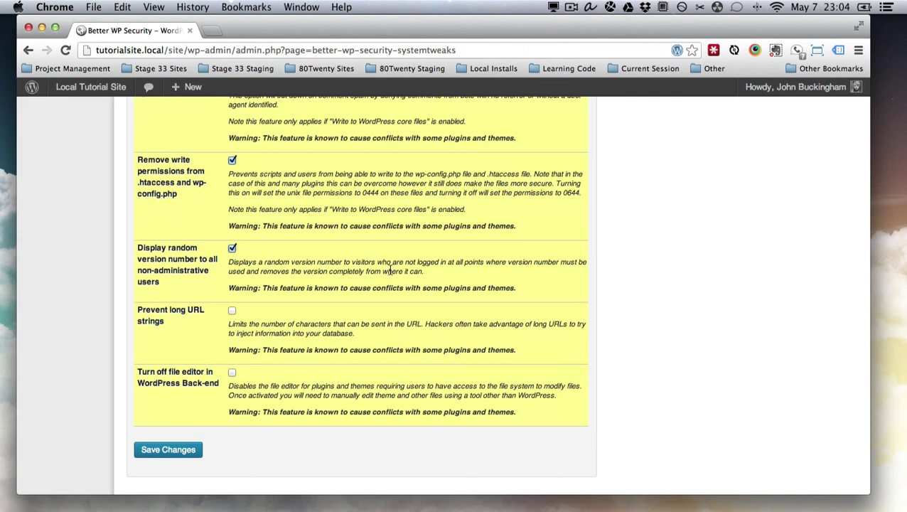
{"action": "scroll", "coordinate": [389, 271], "scroll_direction": "down", "scroll_amount": 1}
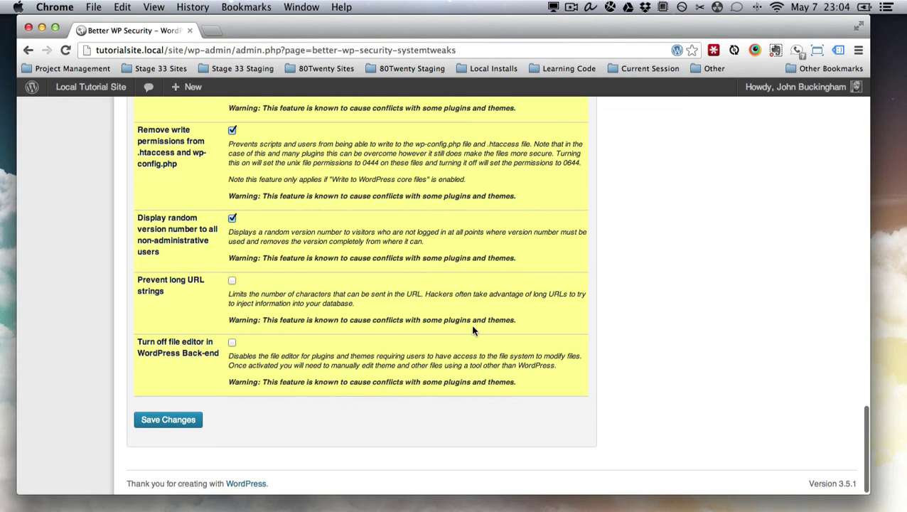
{"action": "left_click", "coordinate": [232, 281]}
{"action": "left_click", "coordinate": [232, 344]}
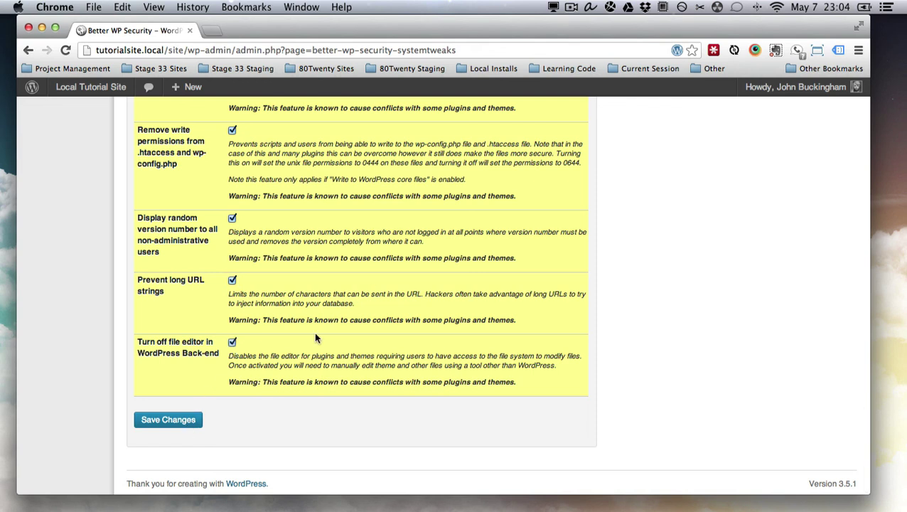
Step: Save the System Tweaks settings and look over the reloaded page
{"action": "left_click", "coordinate": [141, 418]}
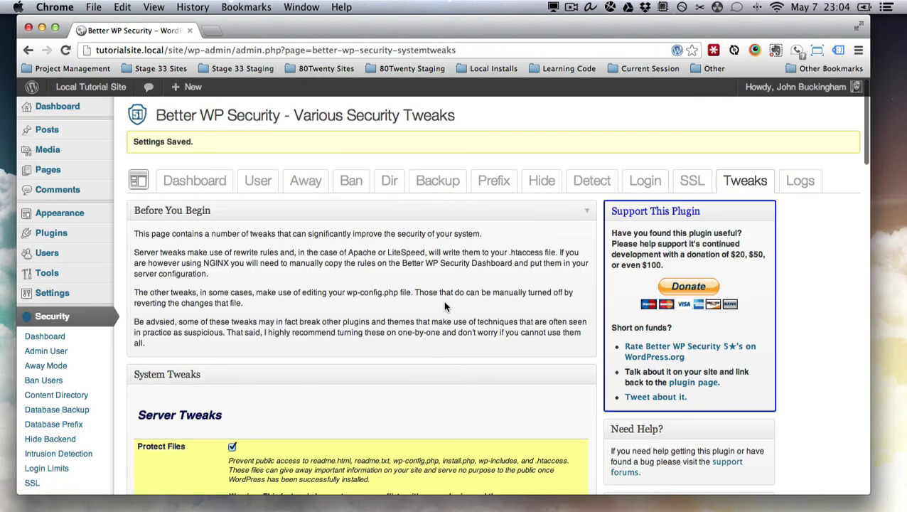
{"action": "scroll", "coordinate": [783, 266], "scroll_direction": "down", "scroll_amount": 5}
{"action": "scroll", "coordinate": [786, 269], "scroll_direction": "down", "scroll_amount": 5}
{"action": "scroll", "coordinate": [785, 309], "scroll_direction": "up", "scroll_amount": 10}
Step: Open the Better WP Security logs page and examine Clean Database, Current Lockouts, 404 Errors, Bad Login Attempts, All Lockouts and Changed Files
{"action": "left_click", "coordinate": [798, 183]}
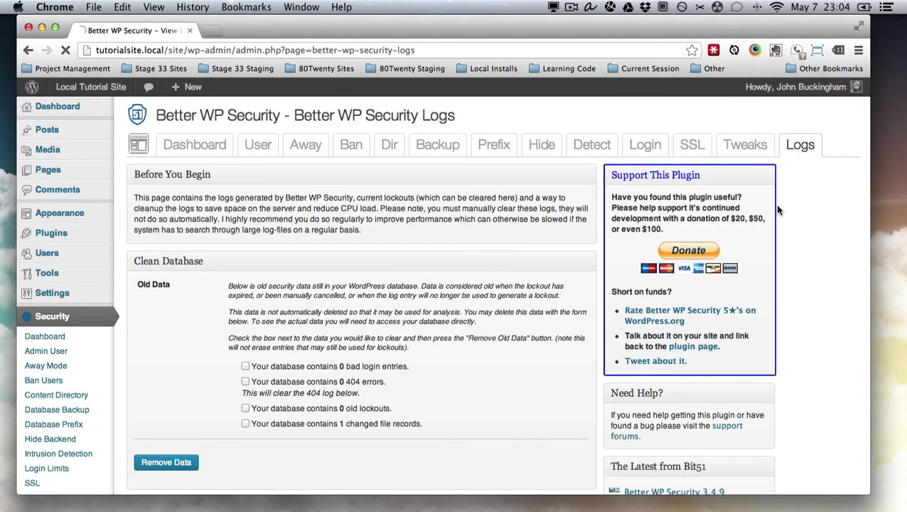
{"action": "scroll", "coordinate": [380, 293], "scroll_direction": "down", "scroll_amount": 1}
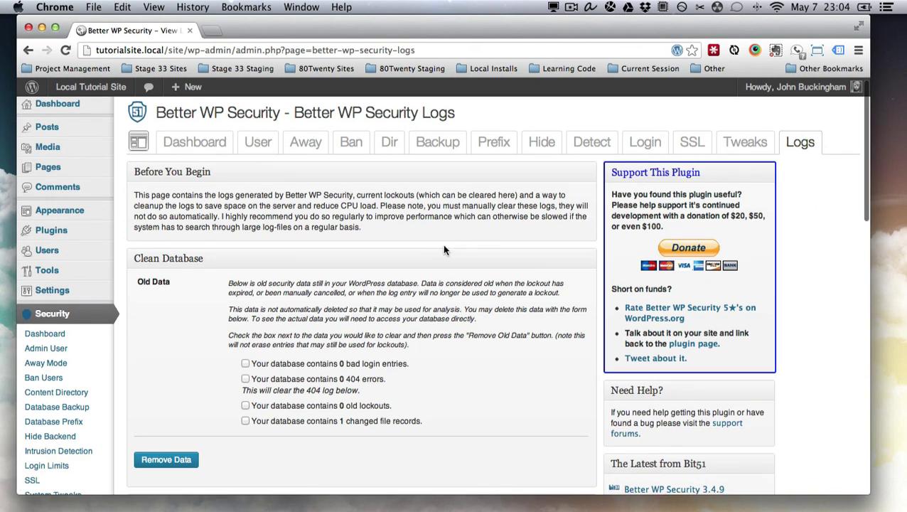
{"action": "scroll", "coordinate": [444, 249], "scroll_direction": "down", "scroll_amount": 1}
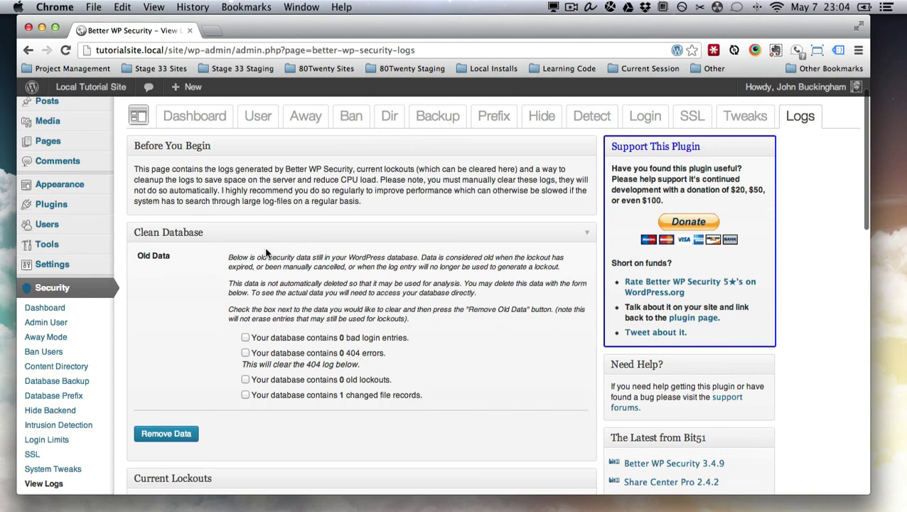
{"action": "scroll", "coordinate": [208, 246], "scroll_direction": "down", "scroll_amount": 1}
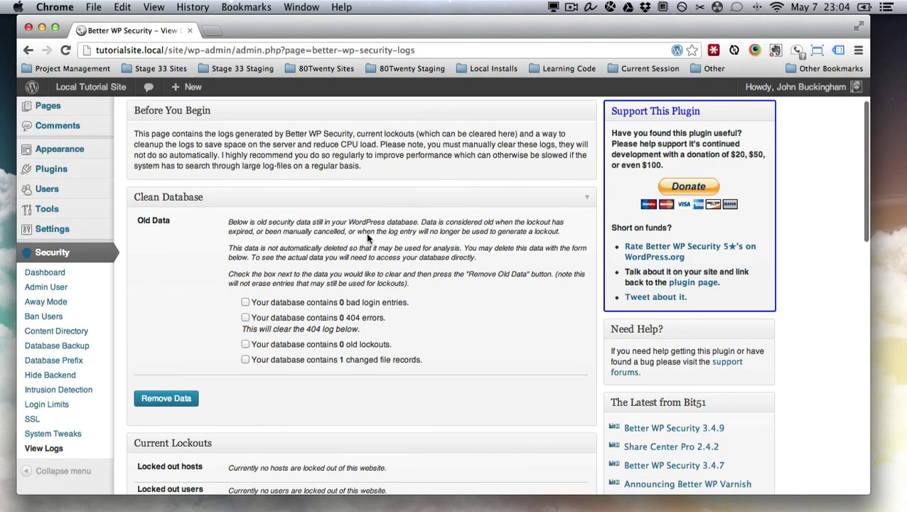
{"action": "scroll", "coordinate": [367, 235], "scroll_direction": "down", "scroll_amount": 1}
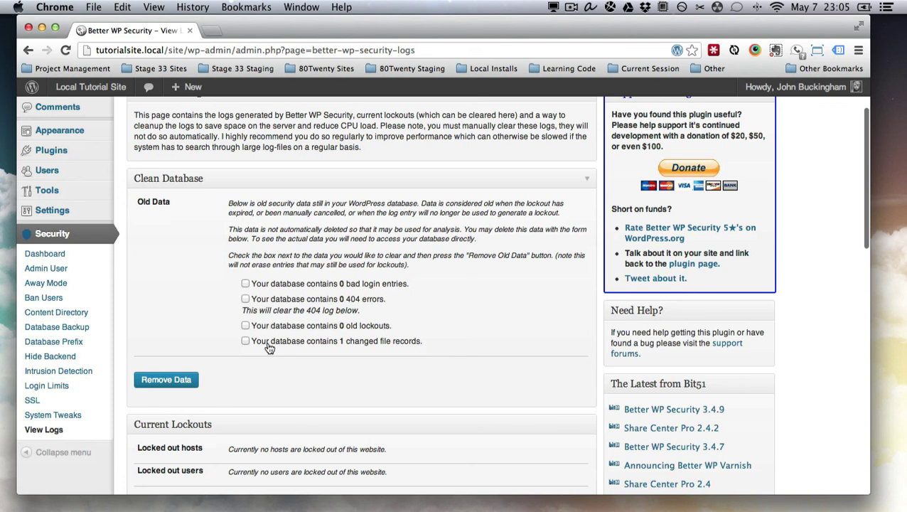
{"action": "scroll", "coordinate": [431, 326], "scroll_direction": "down", "scroll_amount": 5}
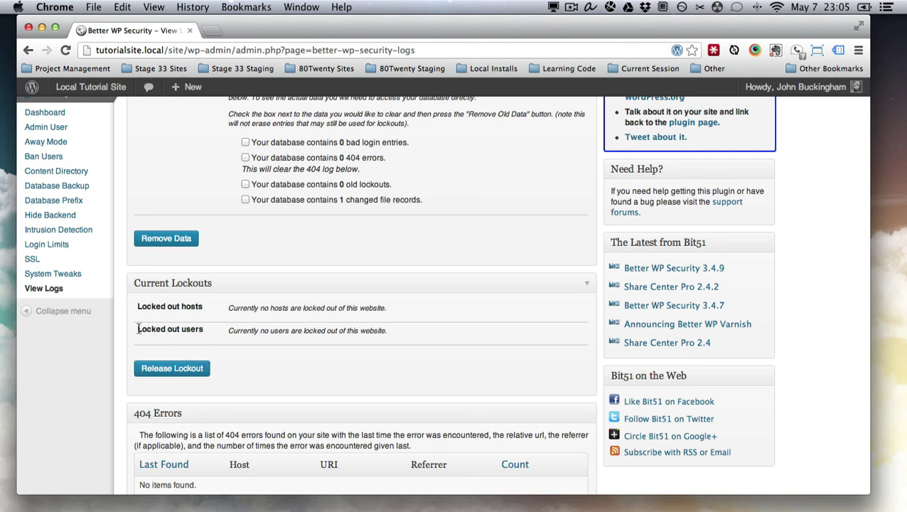
{"action": "scroll", "coordinate": [271, 359], "scroll_direction": "down", "scroll_amount": 5}
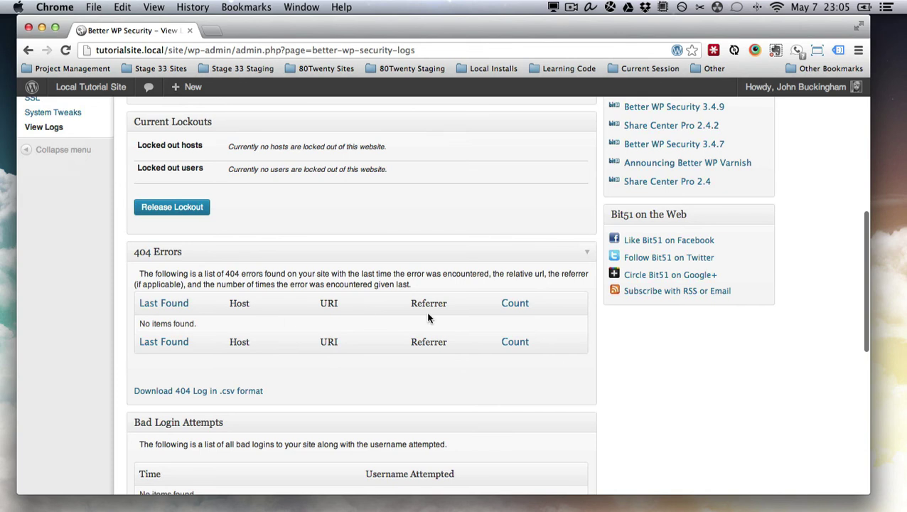
{"action": "scroll", "coordinate": [454, 316], "scroll_direction": "down", "scroll_amount": 7}
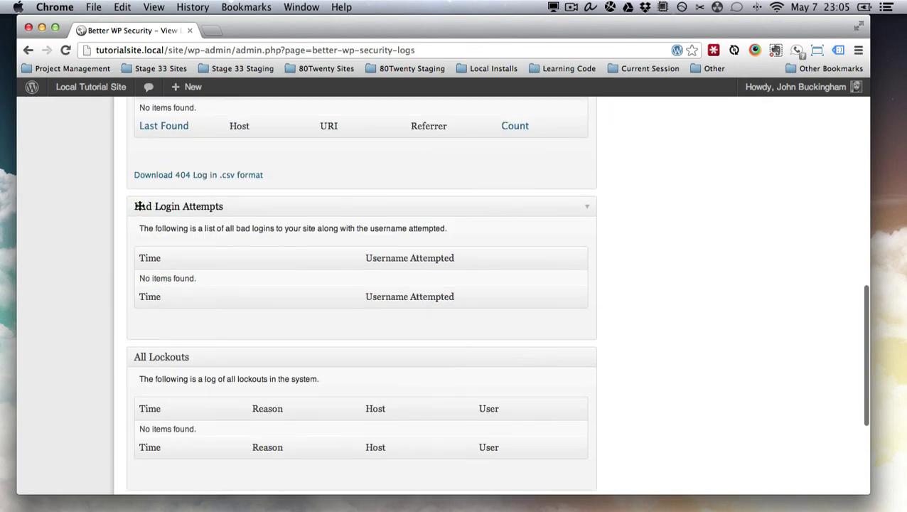
{"action": "scroll", "coordinate": [348, 291], "scroll_direction": "down", "scroll_amount": 2}
{"action": "scroll", "coordinate": [219, 357], "scroll_direction": "down", "scroll_amount": 4}
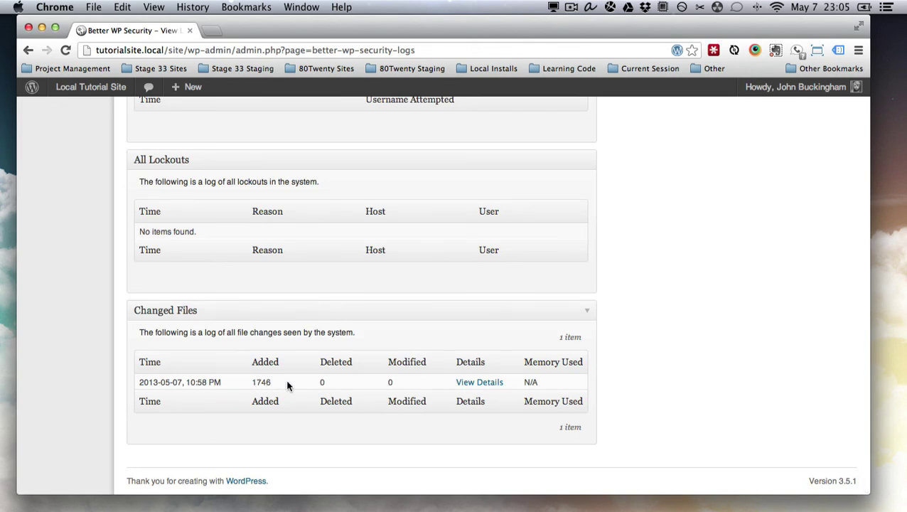
{"action": "scroll", "coordinate": [642, 307], "scroll_direction": "down", "scroll_amount": 2}
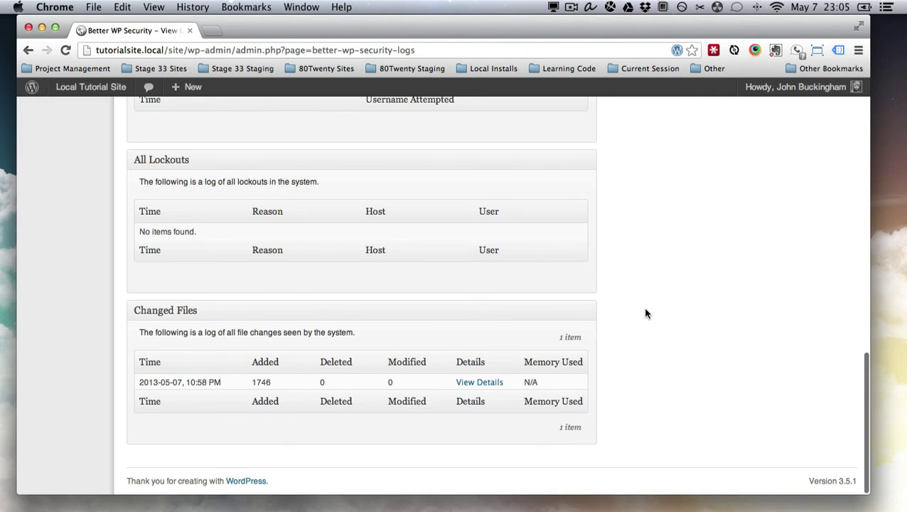
Step: Review the logs page again, from the Changed Files log back to the old data clean-up options and introduction
{"action": "scroll", "coordinate": [506, 353], "scroll_direction": "up", "scroll_amount": 5}
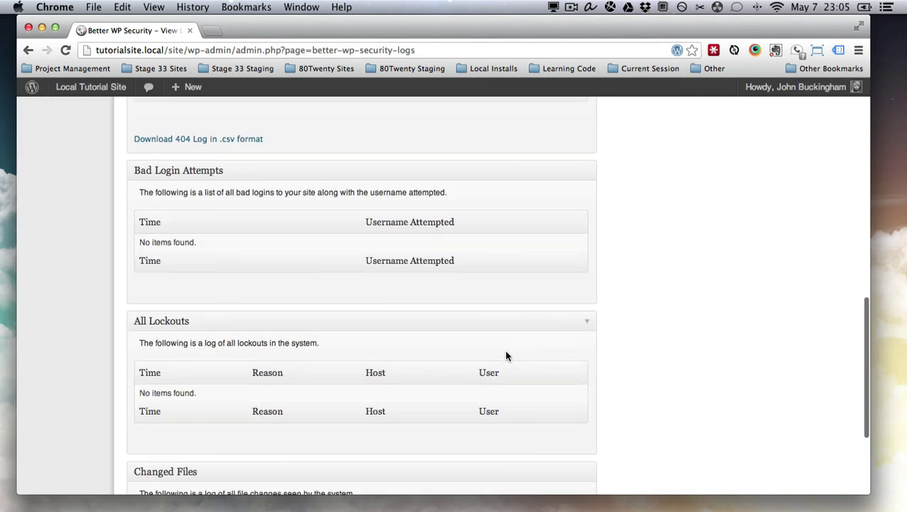
{"action": "scroll", "coordinate": [505, 354], "scroll_direction": "up", "scroll_amount": 10}
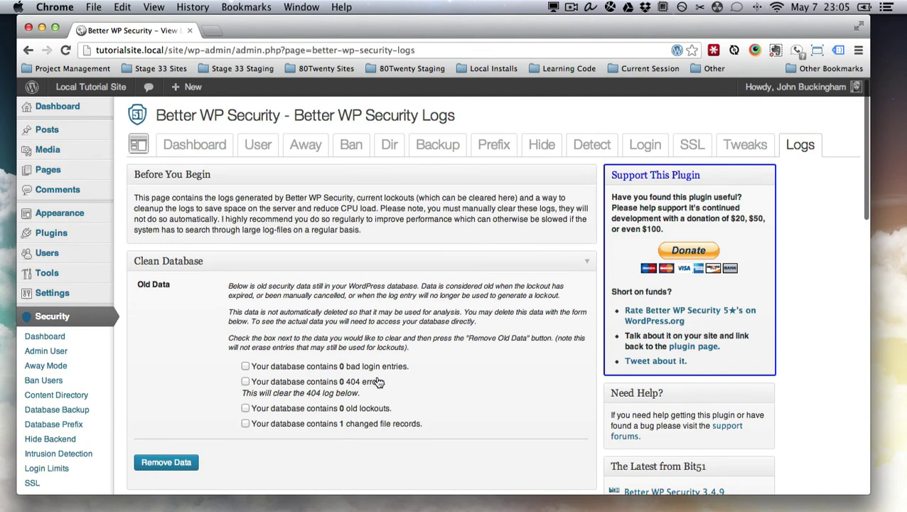
{"action": "scroll", "coordinate": [366, 366], "scroll_direction": "down", "scroll_amount": 7}
{"action": "scroll", "coordinate": [444, 375], "scroll_direction": "down", "scroll_amount": 10}
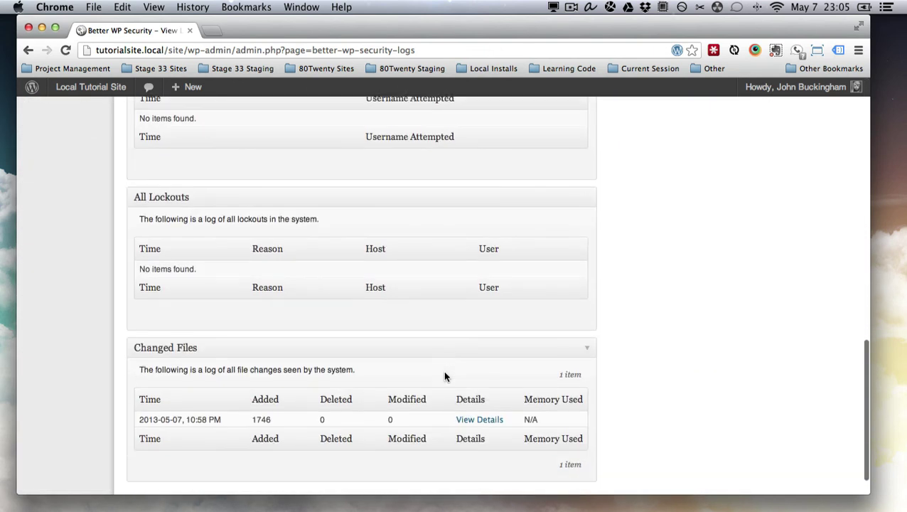
{"action": "scroll", "coordinate": [444, 375], "scroll_direction": "up", "scroll_amount": 15}
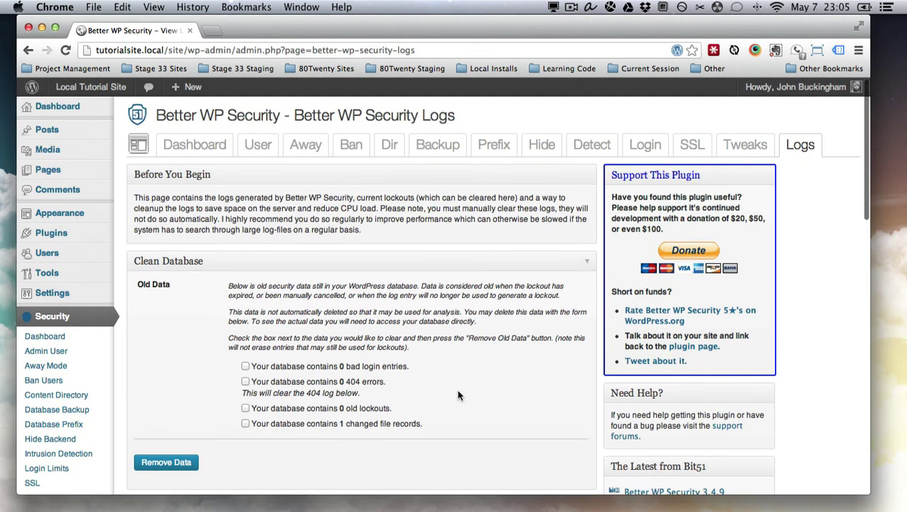
{"action": "scroll", "coordinate": [384, 272], "scroll_direction": "down", "scroll_amount": 1}
{"action": "scroll", "coordinate": [441, 298], "scroll_direction": "up", "scroll_amount": 1}
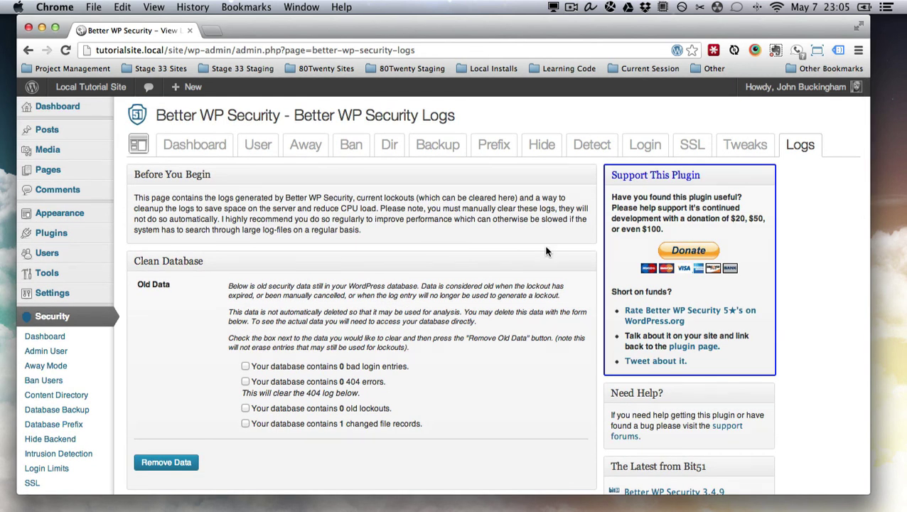
{"action": "scroll", "coordinate": [546, 250], "scroll_direction": "down", "scroll_amount": 1}
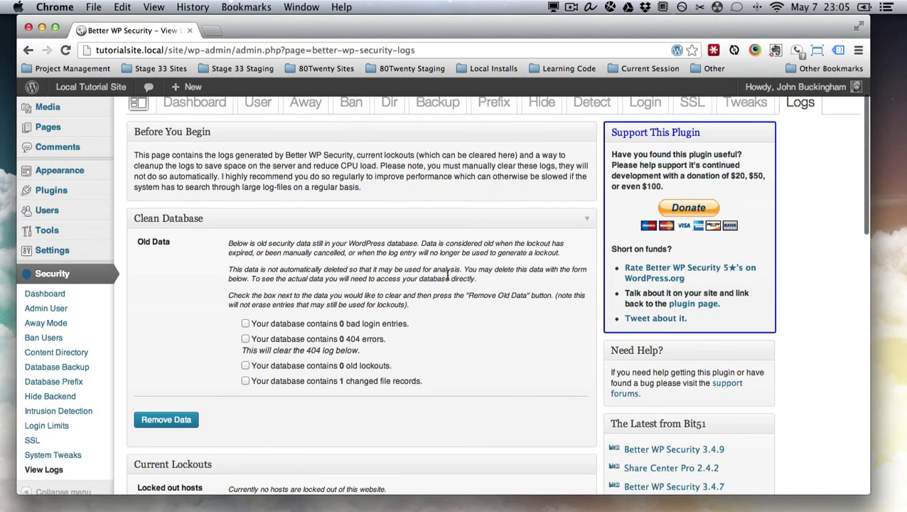
{"action": "scroll", "coordinate": [450, 281], "scroll_direction": "down", "scroll_amount": 2}
{"action": "scroll", "coordinate": [448, 279], "scroll_direction": "down", "scroll_amount": 1}
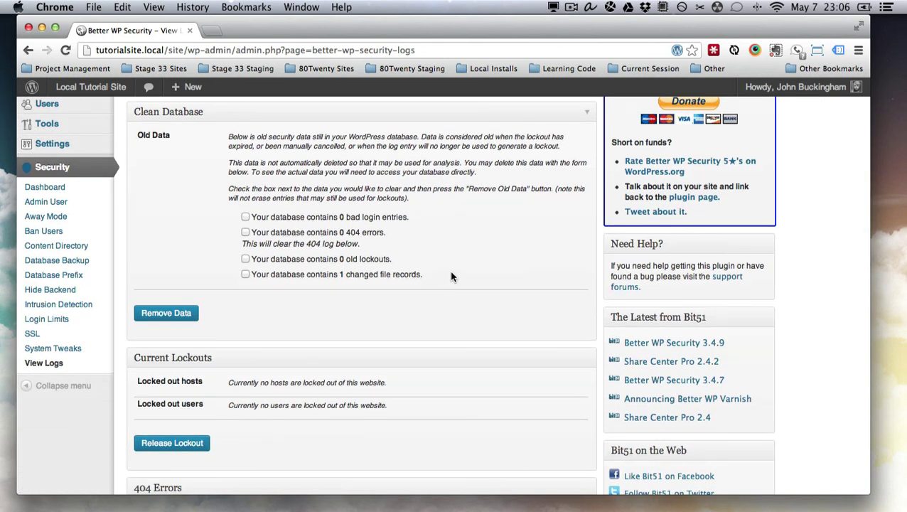
{"action": "scroll", "coordinate": [451, 277], "scroll_direction": "up", "scroll_amount": 4}
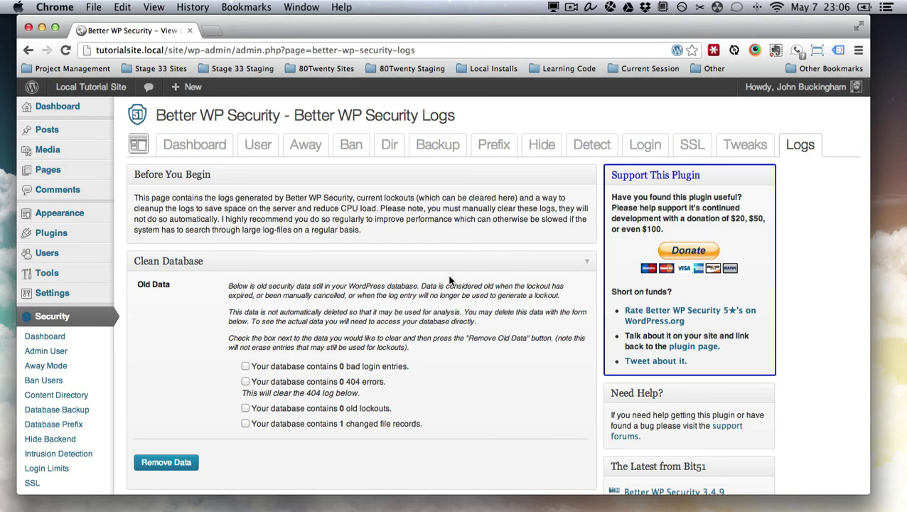